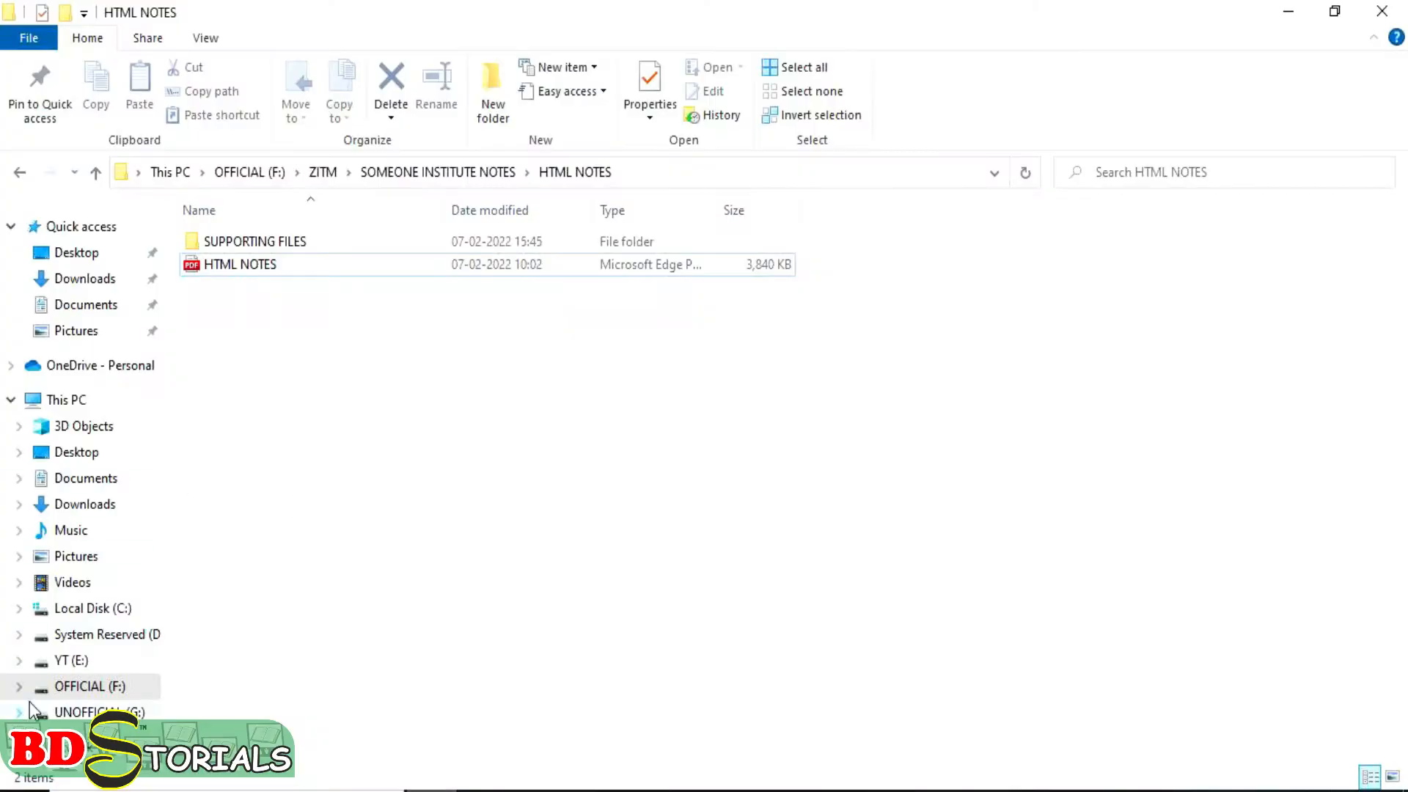
Open the 20150428-cloud-computing image from the PPI folder on the YT (E:) drive in Photoshop
click(69, 660)
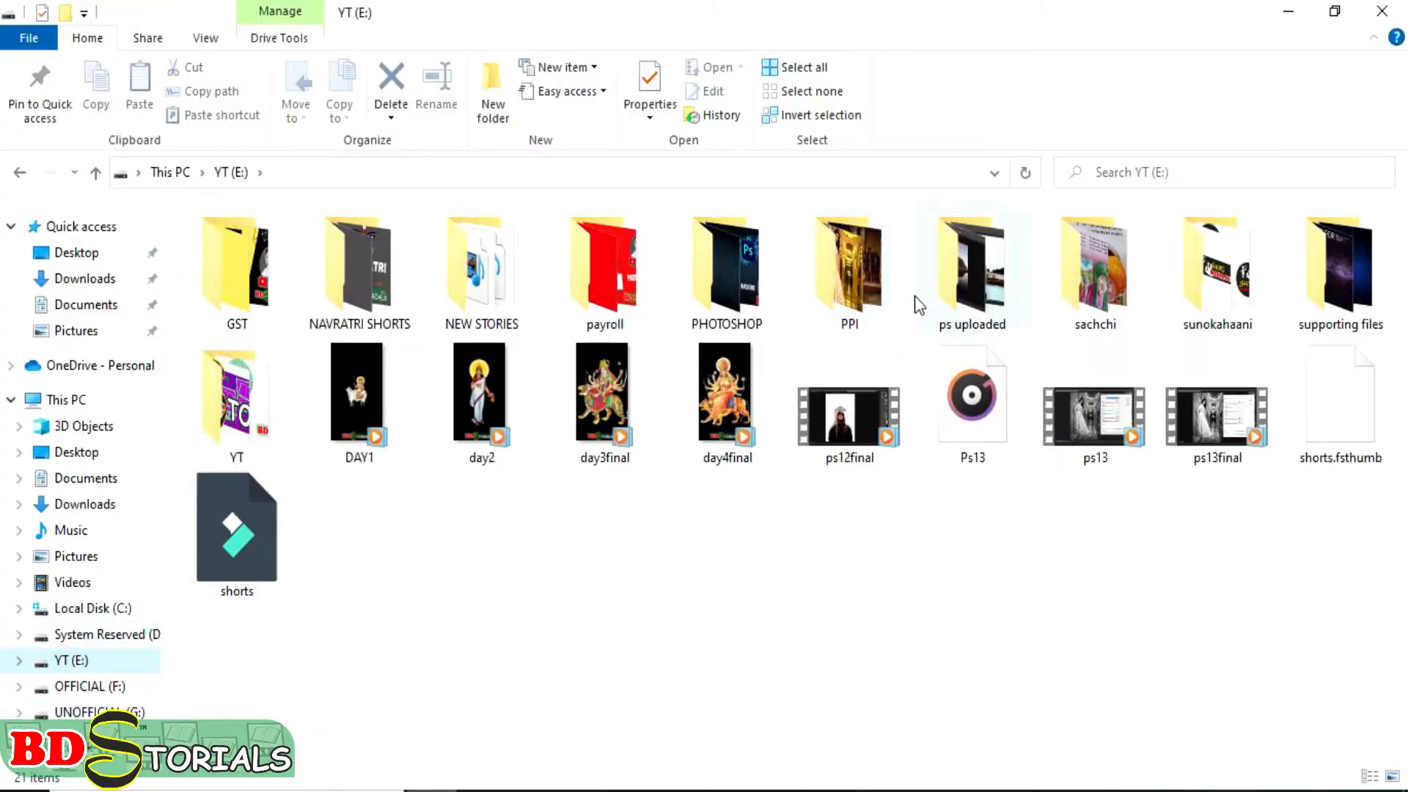
double_click(882, 280)
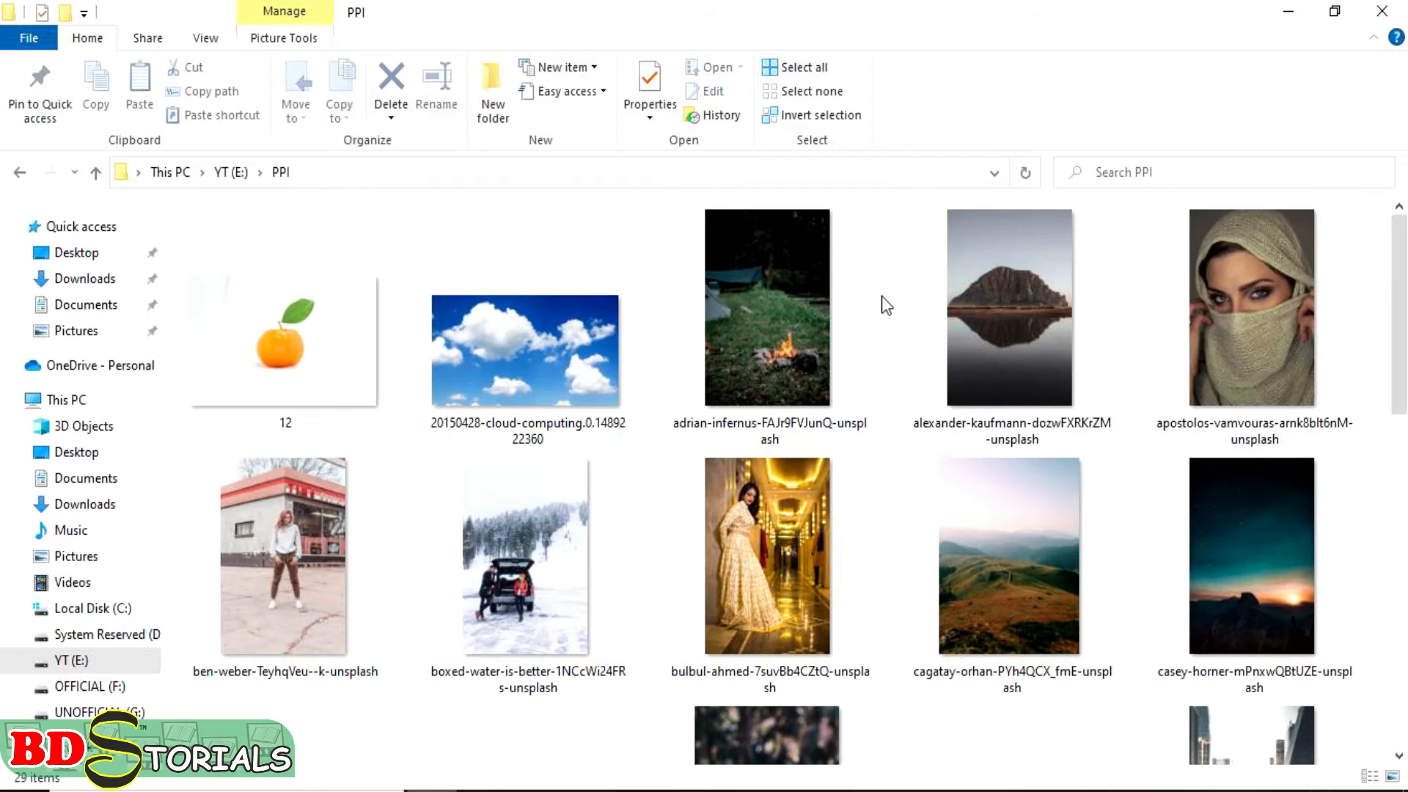
drag(531, 358, 596, 462)
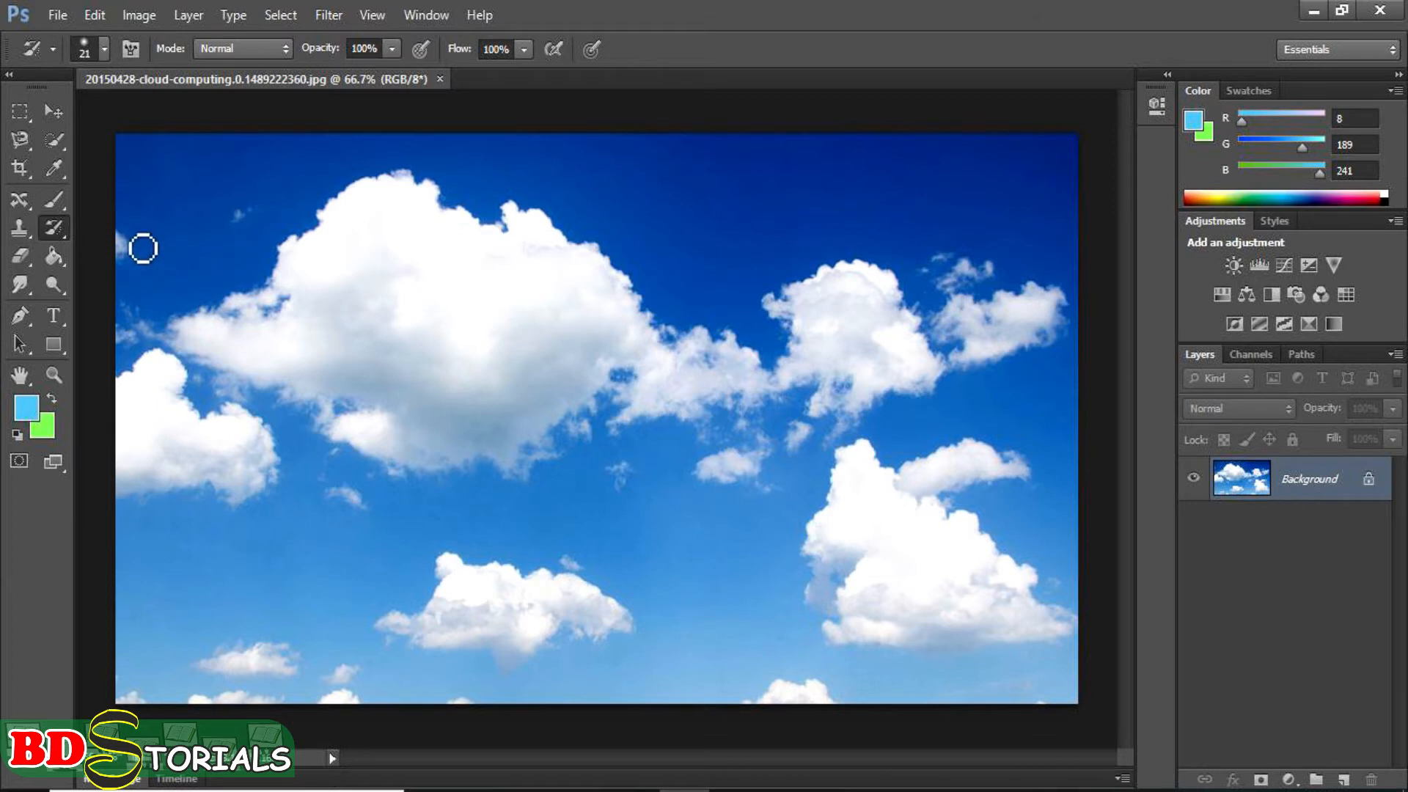
Choose the Brush tool and set the foreground colour to yellow, f1e908
click(64, 204)
click(26, 408)
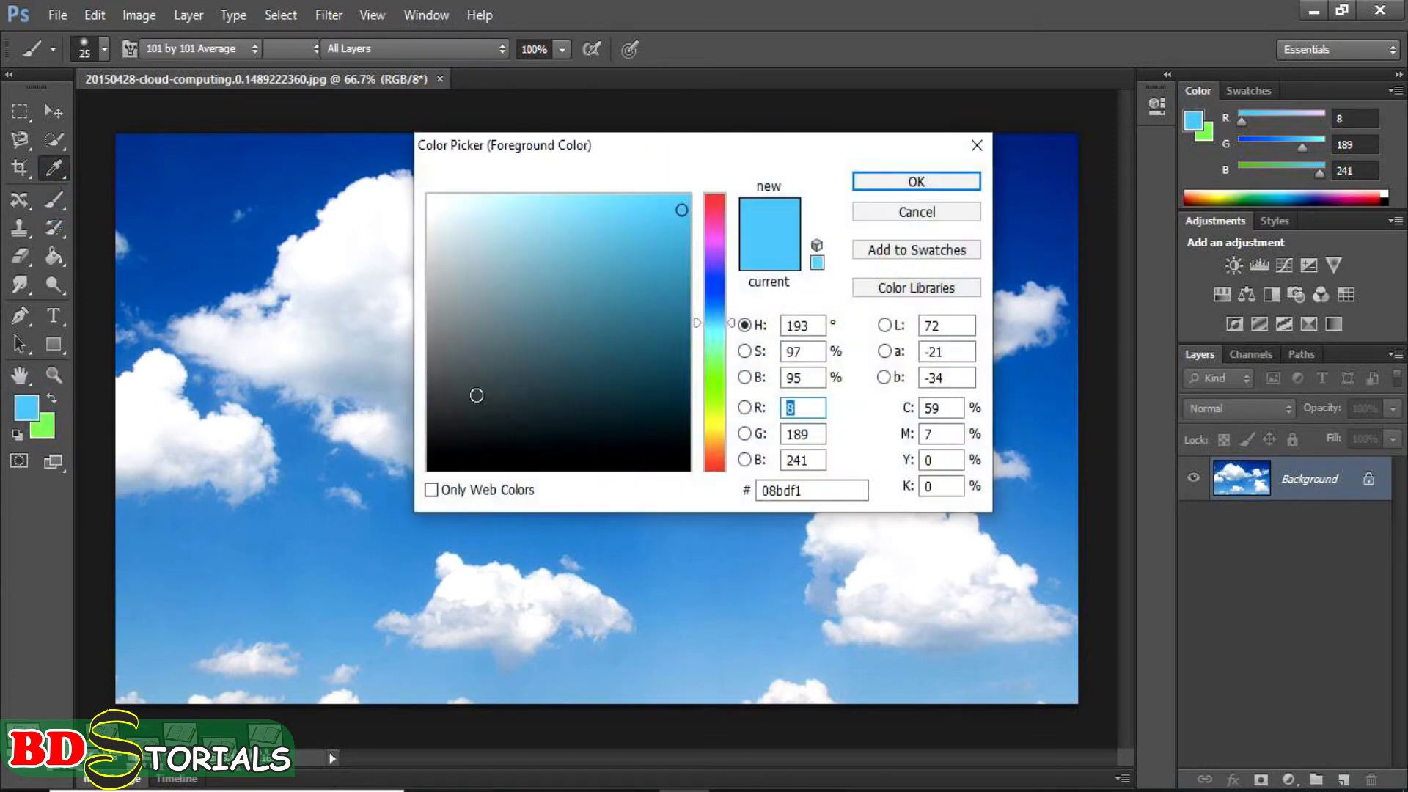
click(722, 427)
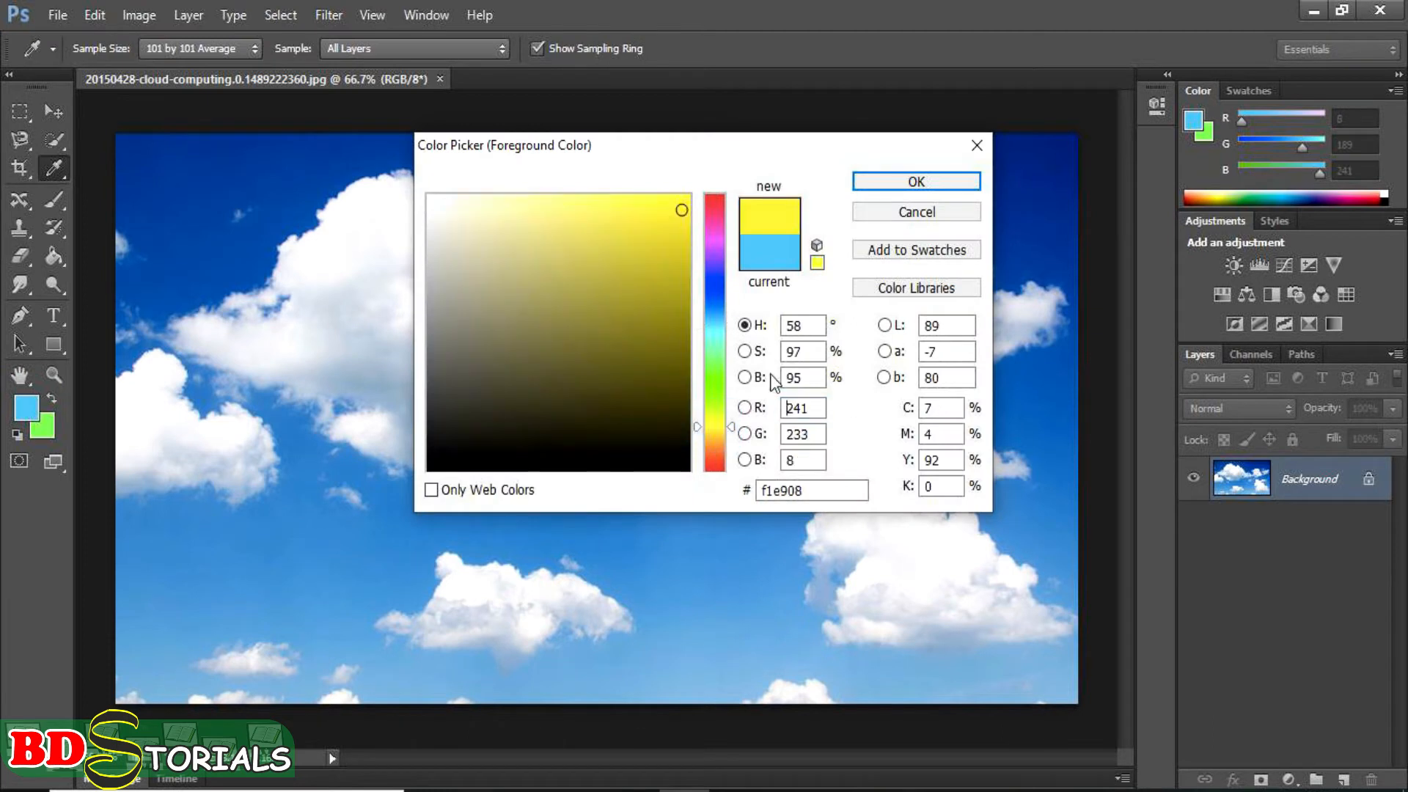
click(892, 189)
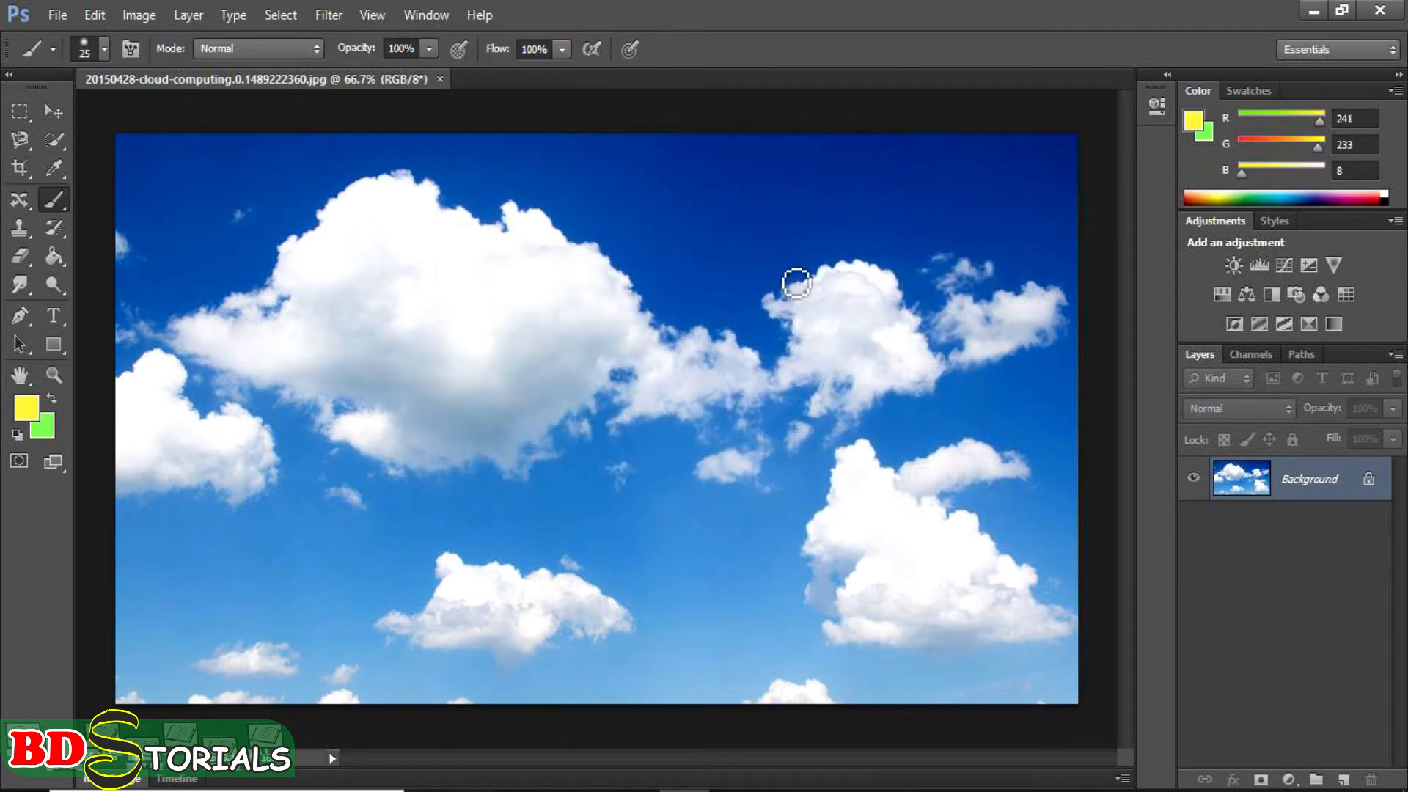
Enlarge the brush to 80 and paint six separate yellow strokes across the cloud image
key(bracketright)
key(bracketright)
key(bracketright)
key(bracketright)
key(bracketright)
key(bracketright)
mouse_move(417, 224)
mouse_down()
mouse_move(696, 287)
mouse_move(623, 341)
mouse_move(370, 372)
mouse_move(376, 308)
mouse_move(499, 407)
mouse_up()
drag(815, 253, 811, 579)
drag(946, 350, 941, 615)
mouse_move(481, 547)
mouse_down()
mouse_move(975, 477)
mouse_move(867, 587)
mouse_move(910, 598)
mouse_up()
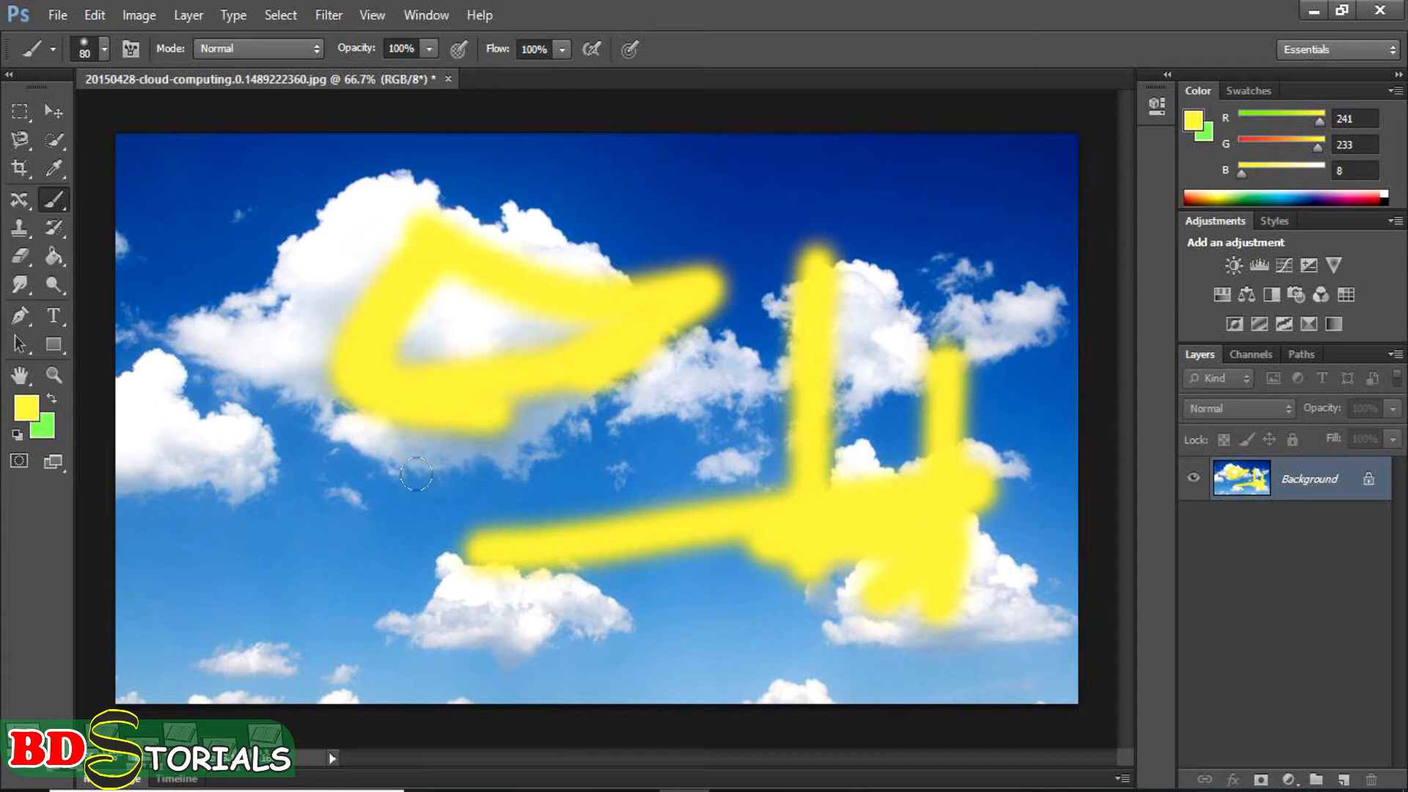
drag(276, 315, 251, 554)
drag(187, 378, 260, 179)
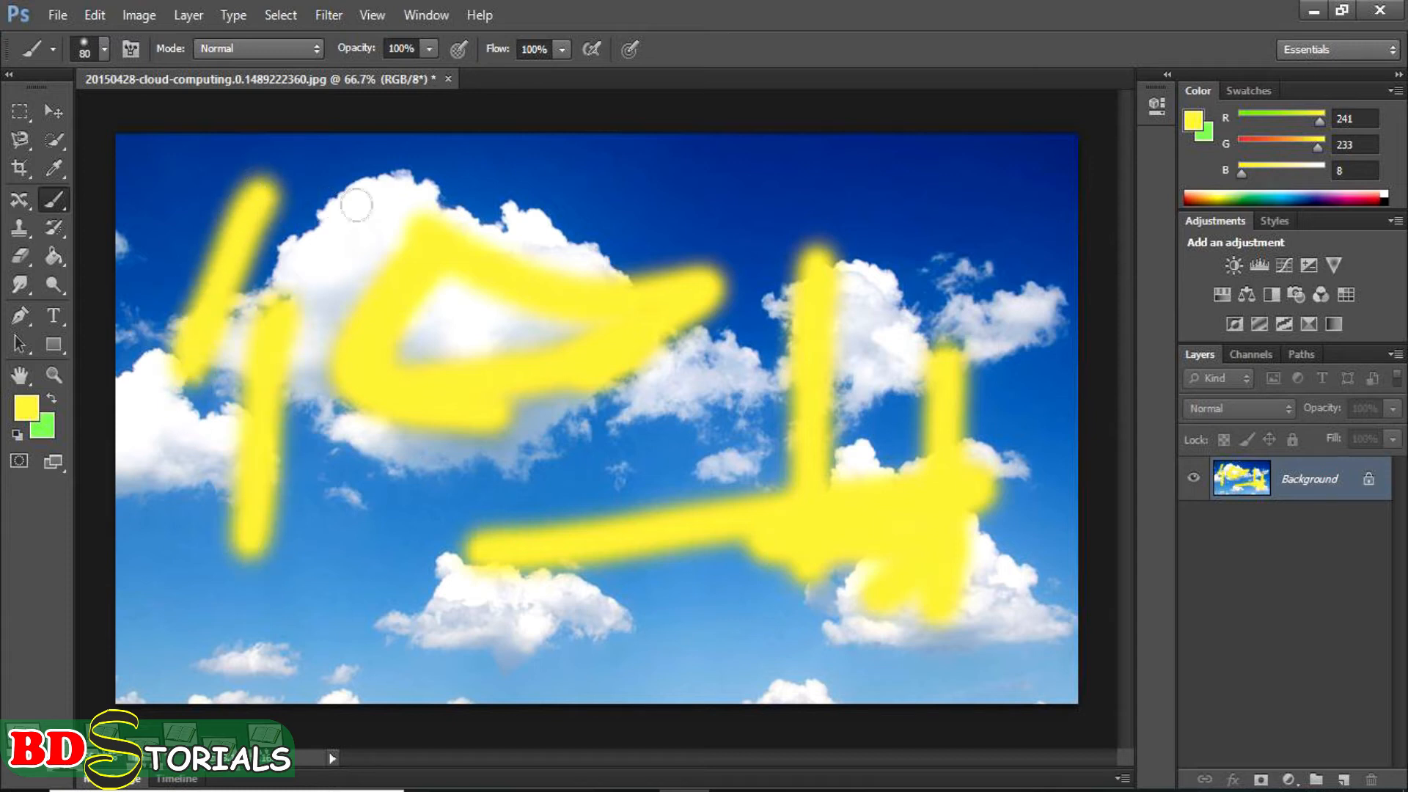
Paint a horizontal yellow stroke across the upper sky, toggle its undo and redo, and leave it undone
drag(539, 172, 922, 165)
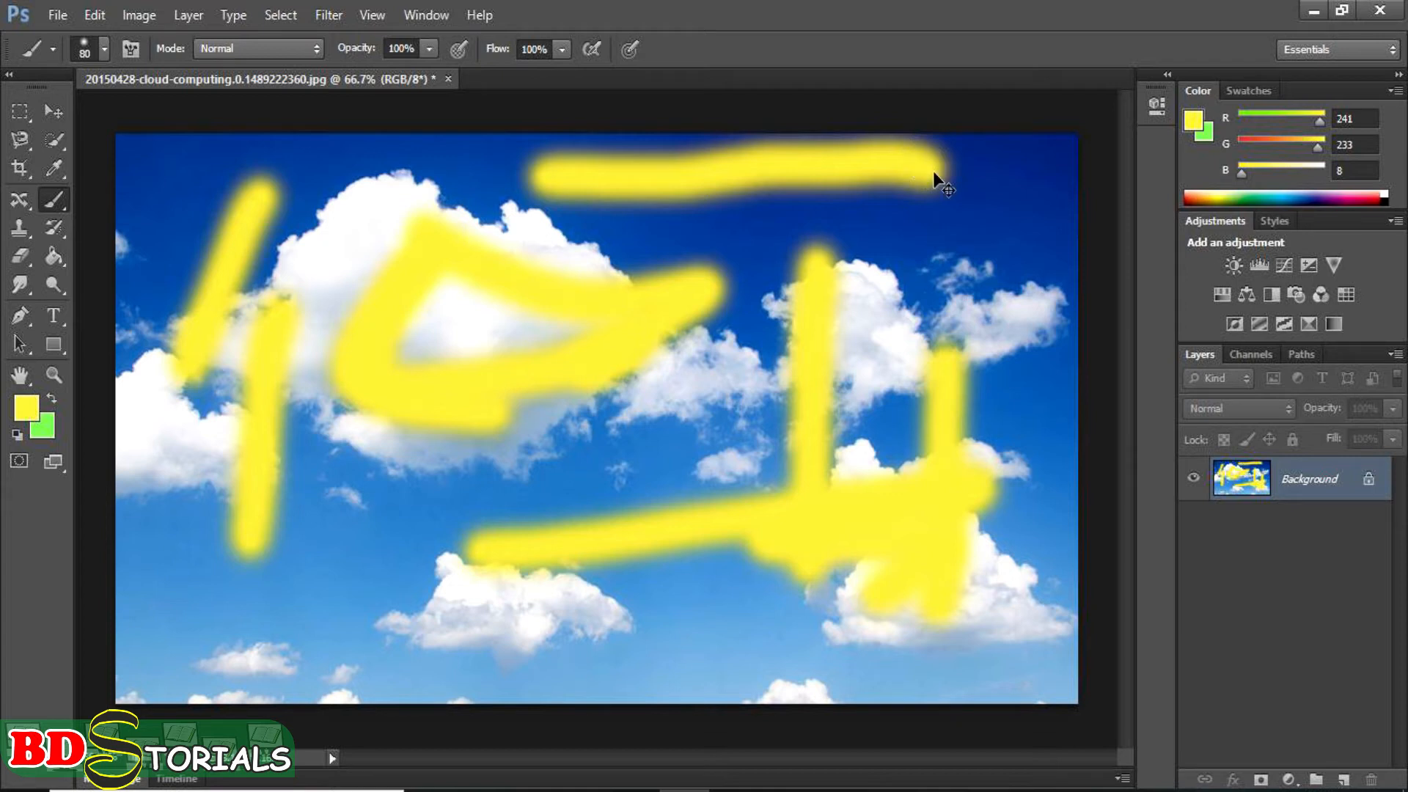
key(ctrl+z)
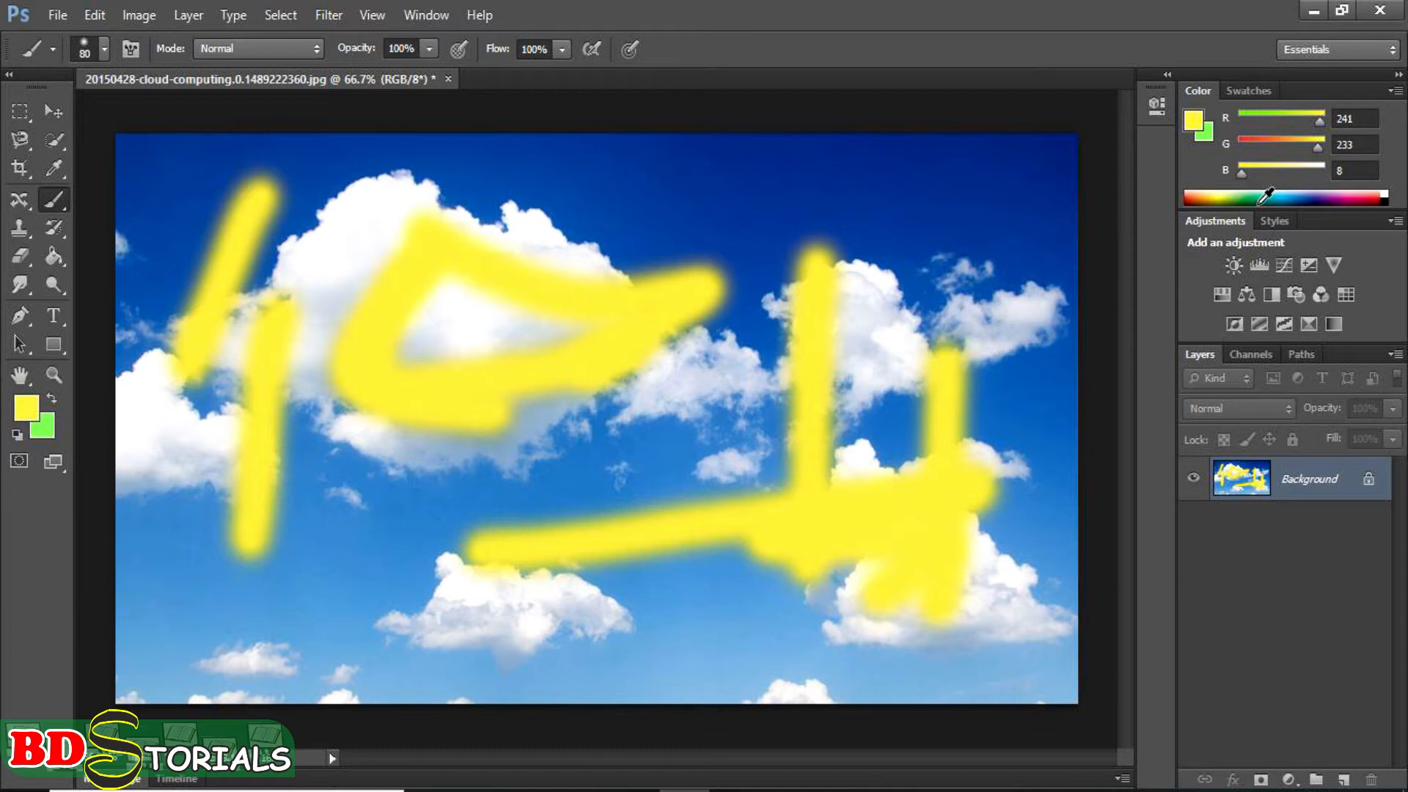
key(ctrl+z)
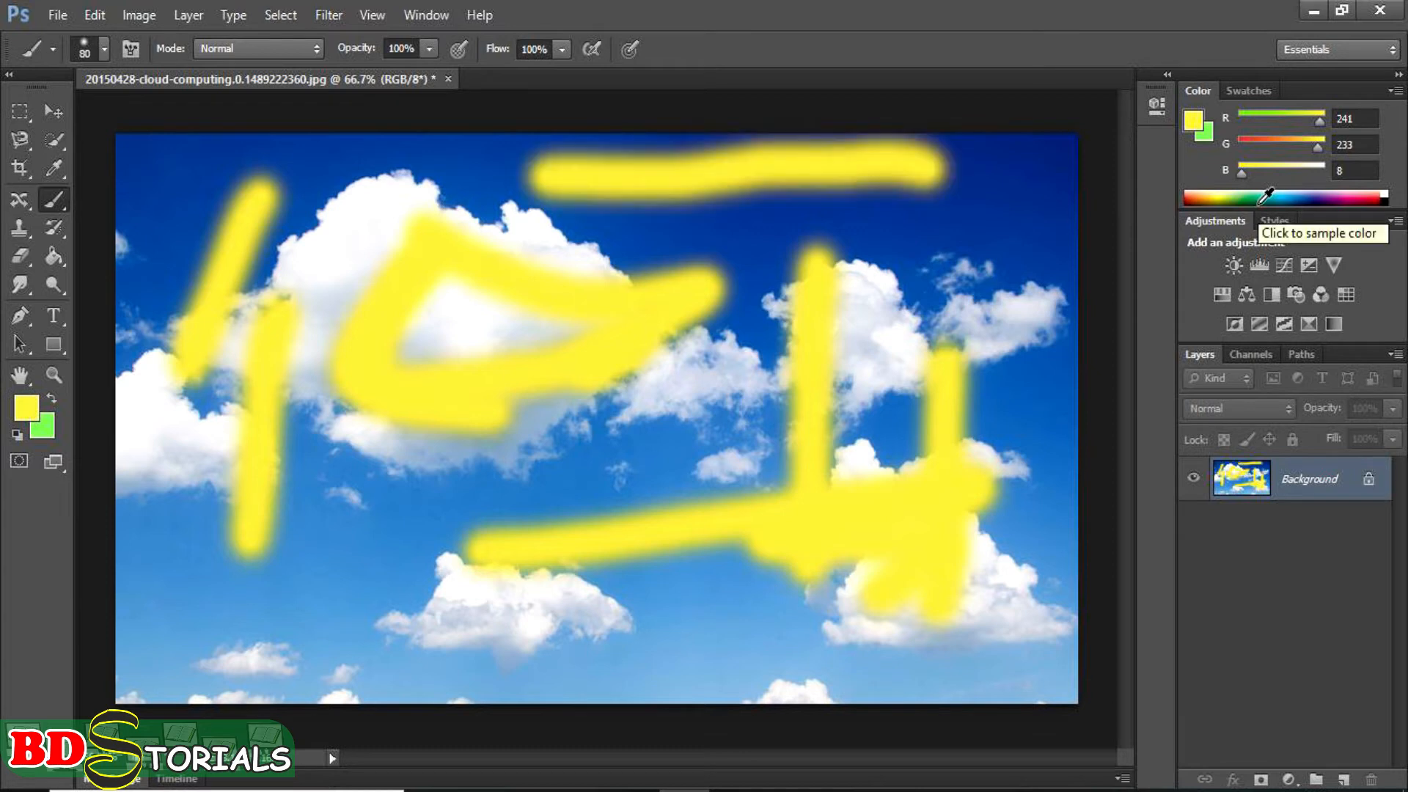
key(ctrl+z)
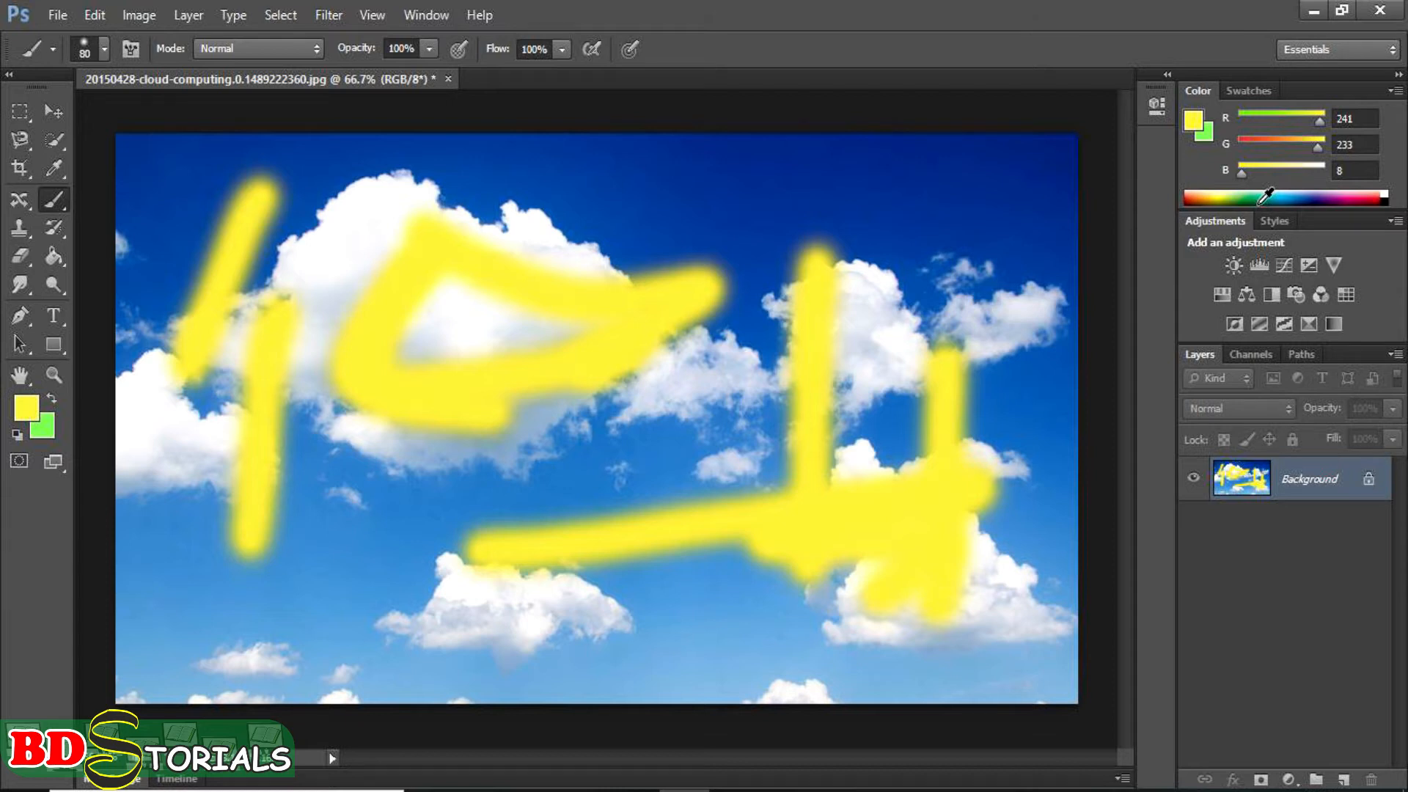
Step backward through all the remaining brush strokes to the unpainted cloud image
key(ctrl+alt+z)
key(ctrl+alt+z)
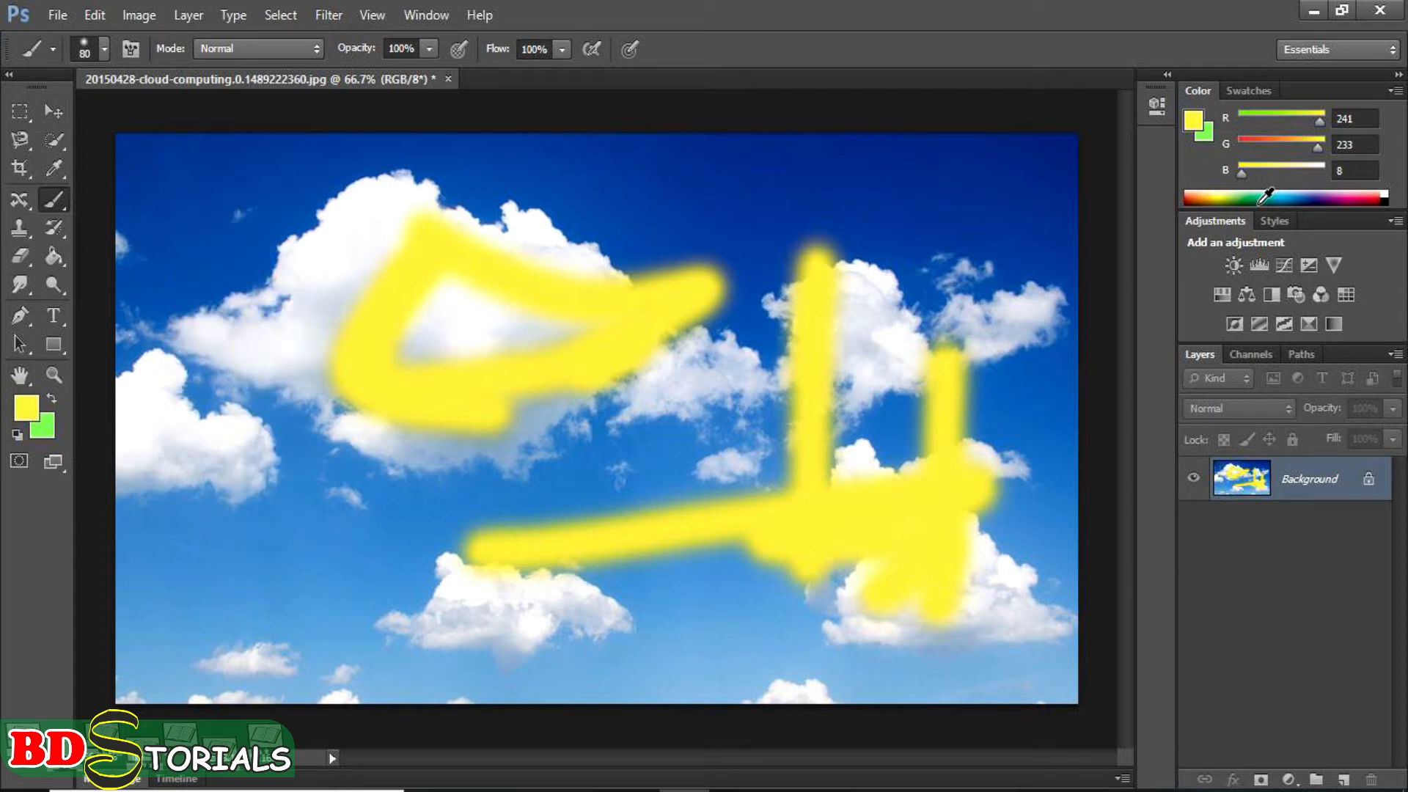
key(ctrl+alt+z)
key(ctrl+alt+z)
key(ctrl+alt+z)
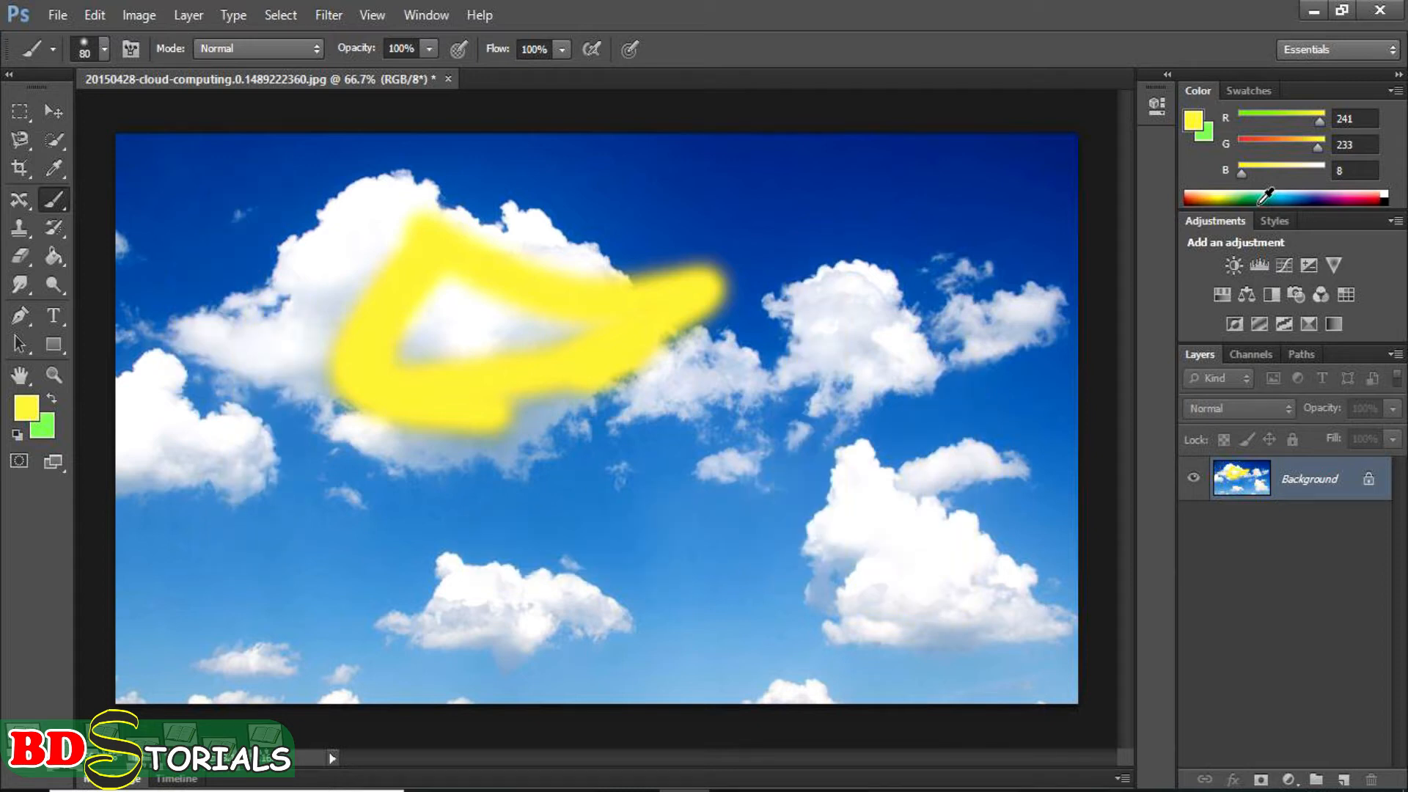
key(ctrl+alt+z)
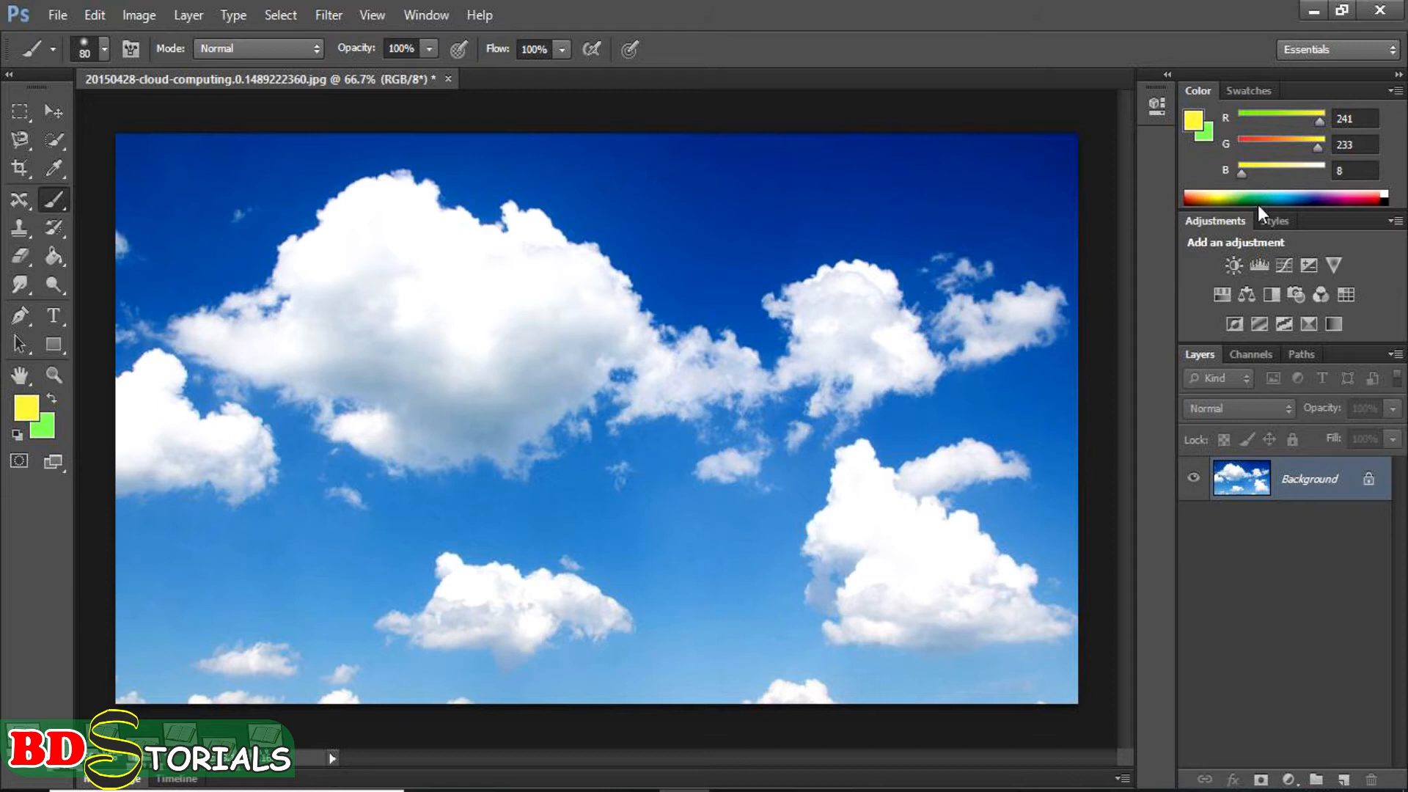
Step forward through the undone edits to restore all six yellow brush strokes
key(ctrl+shift+z)
key(ctrl+shift+z)
key(ctrl+shift+z)
key(ctrl+shift+z)
key(ctrl+shift+z)
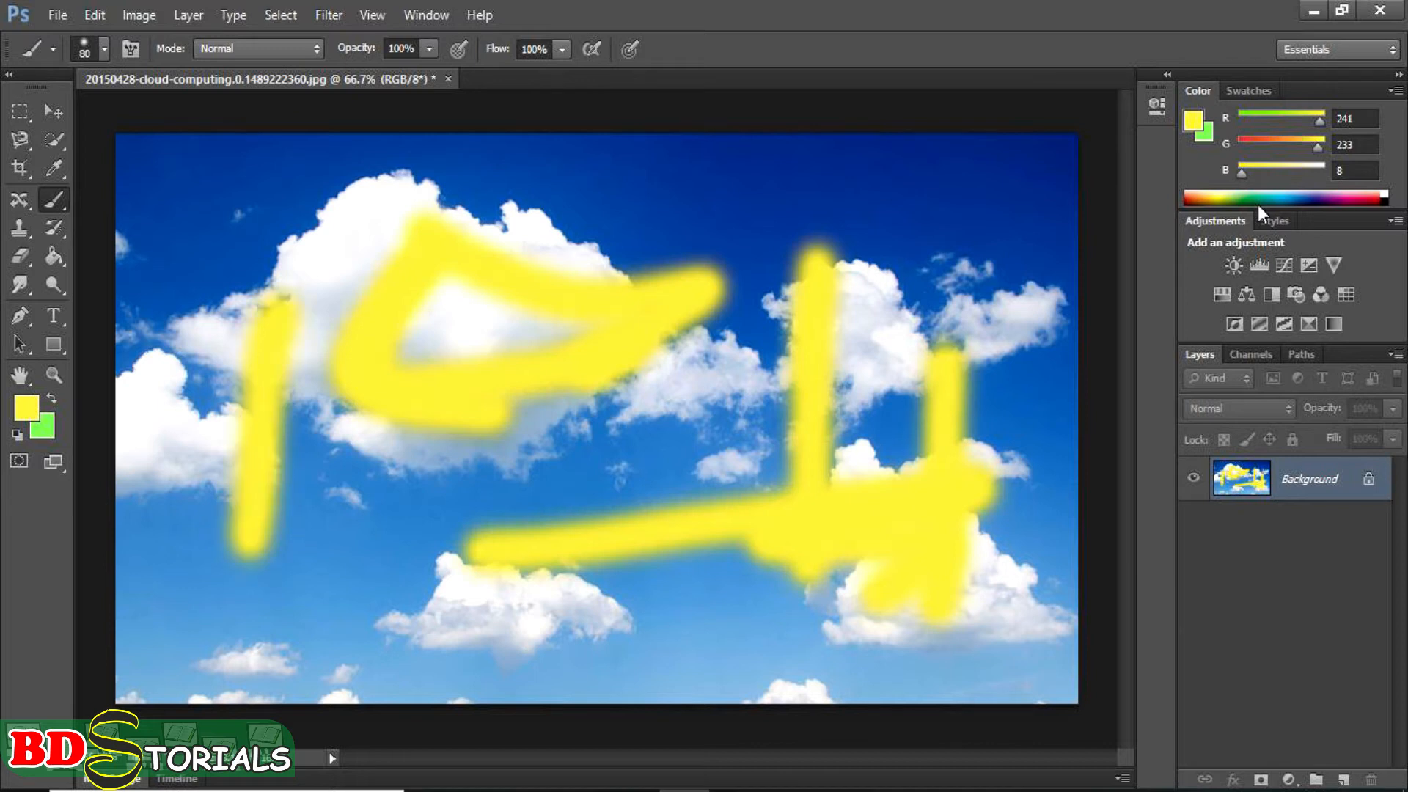
key(ctrl+shift+z)
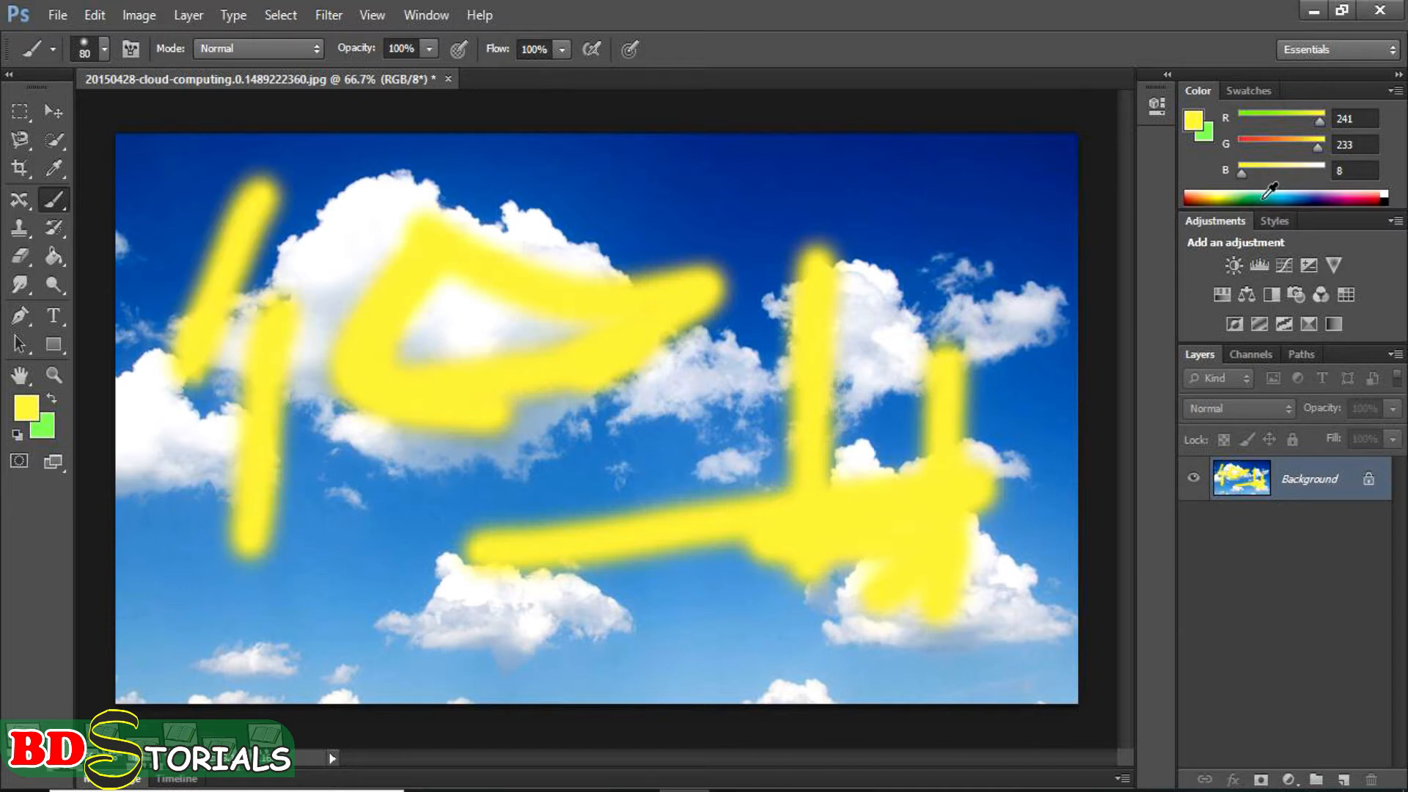
Show the History panel, enlarge it, and float it beside the painted strokes
click(438, 15)
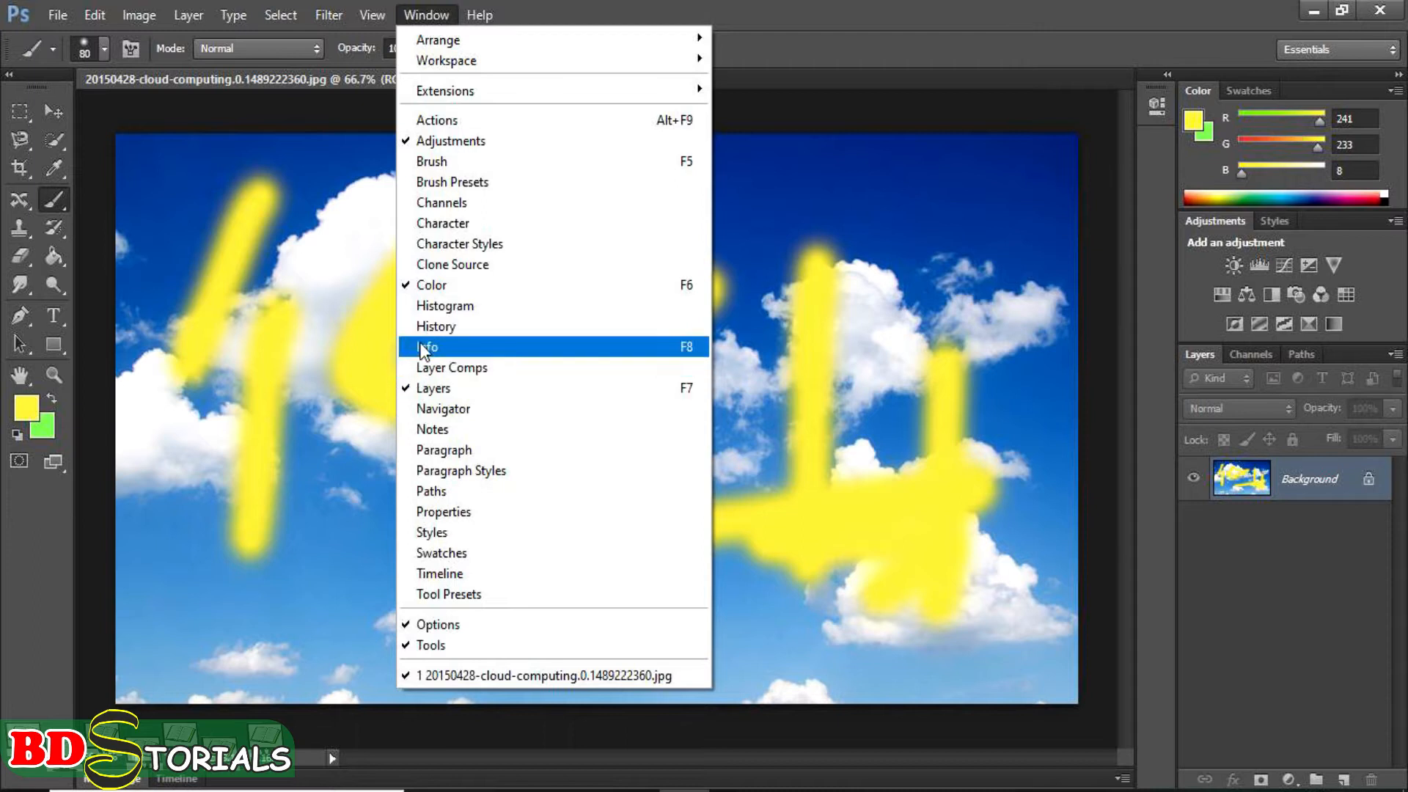
click(435, 326)
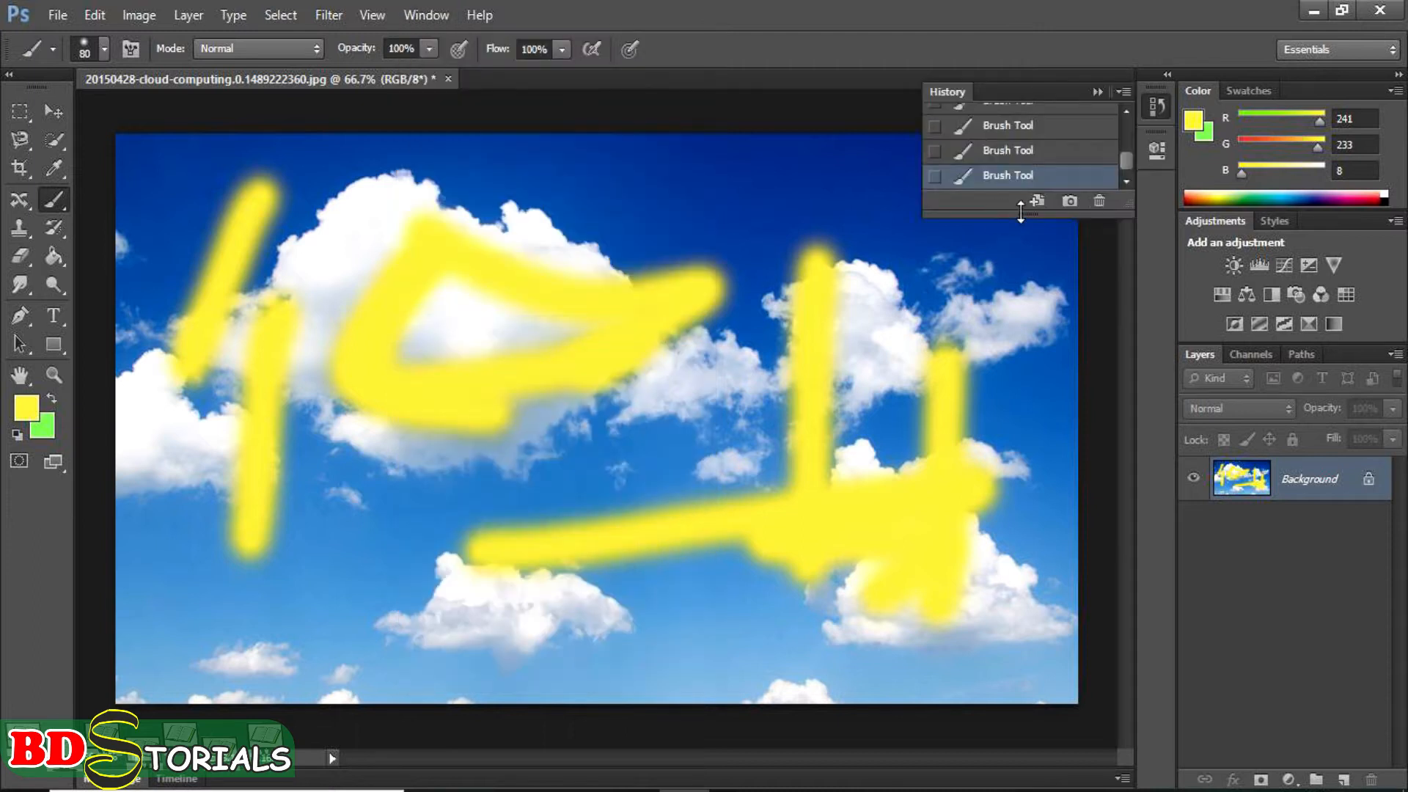
drag(954, 213, 947, 402)
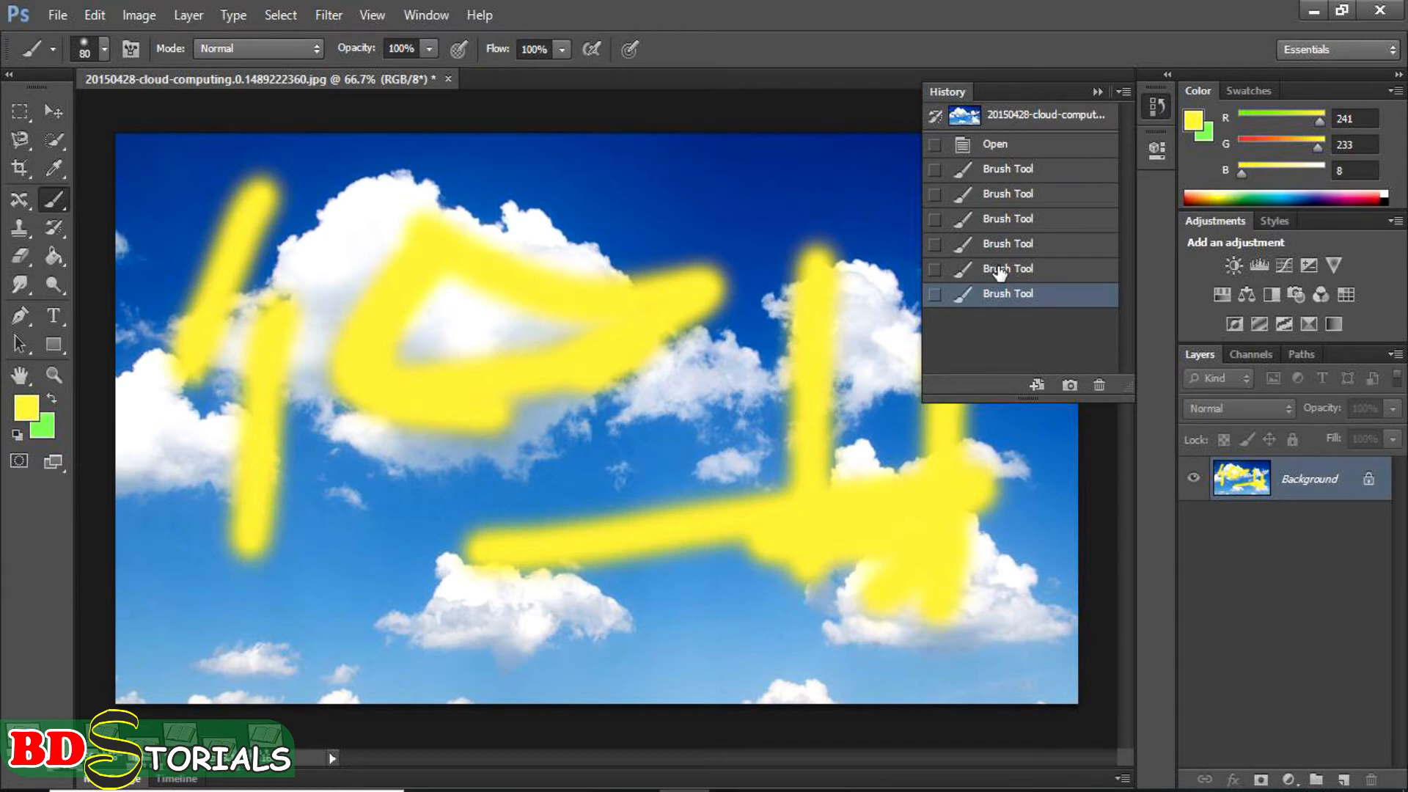
drag(922, 401, 719, 499)
drag(949, 91, 966, 157)
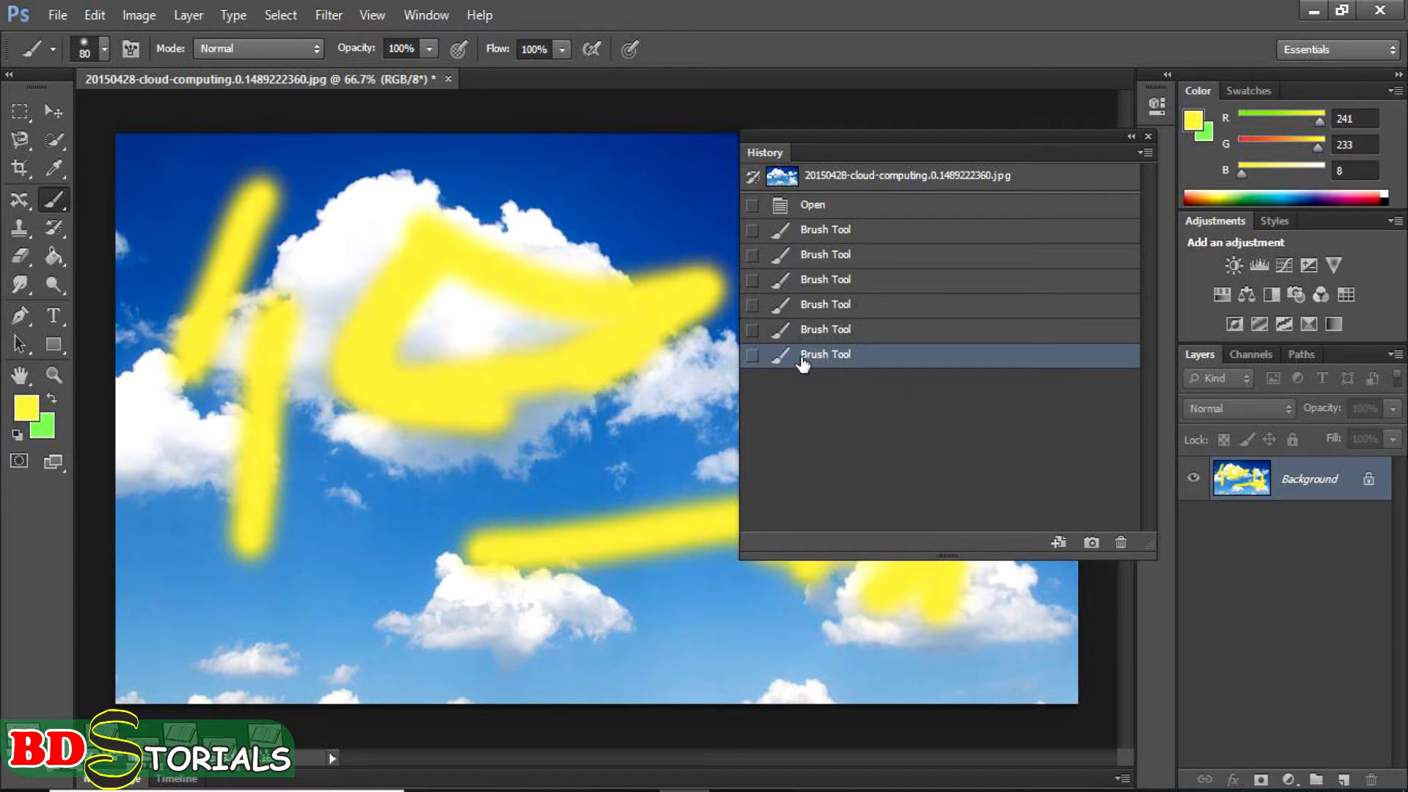
drag(915, 134, 1204, 119)
Go back through the Brush Tool history states to the original image snapshot and return to the latest state
click(1099, 348)
click(1108, 321)
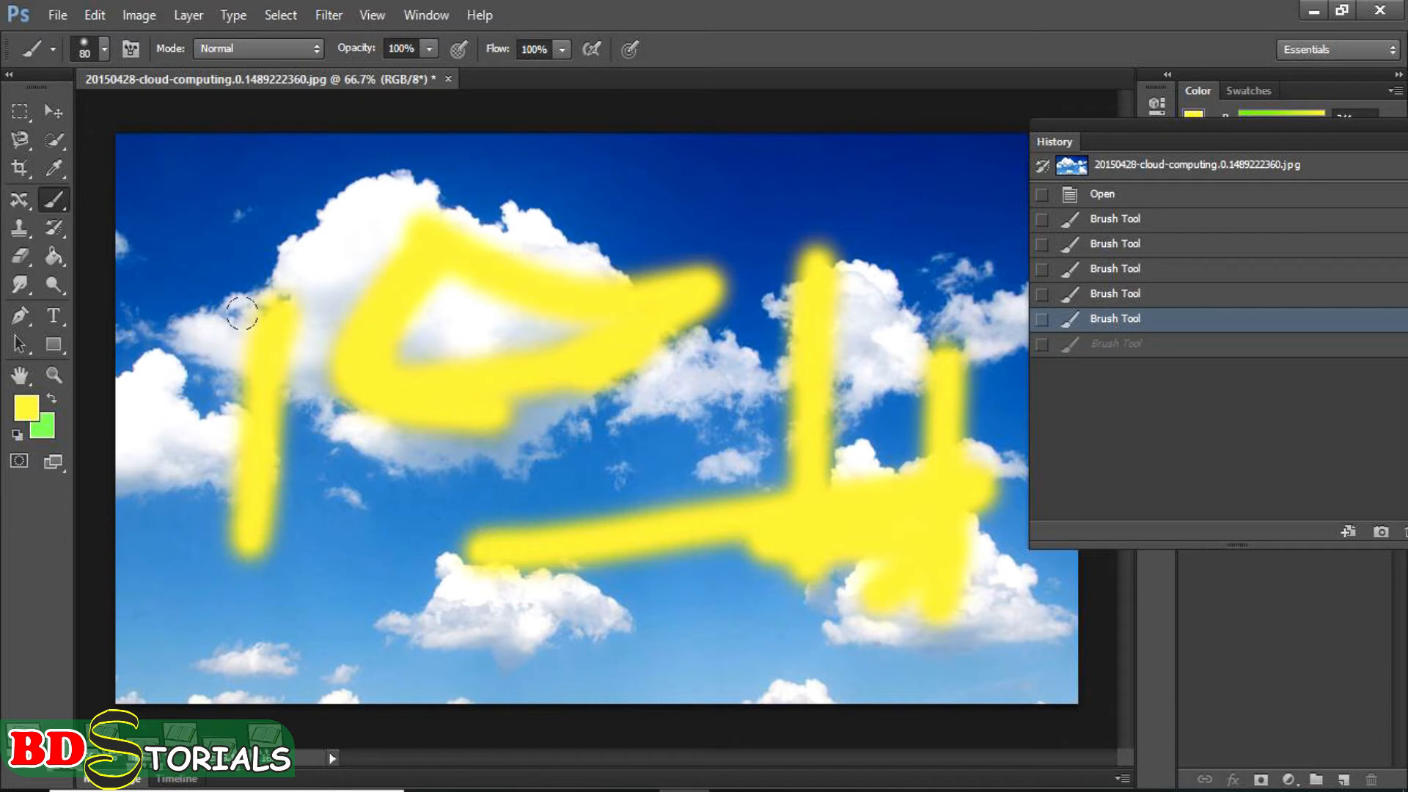
click(1093, 296)
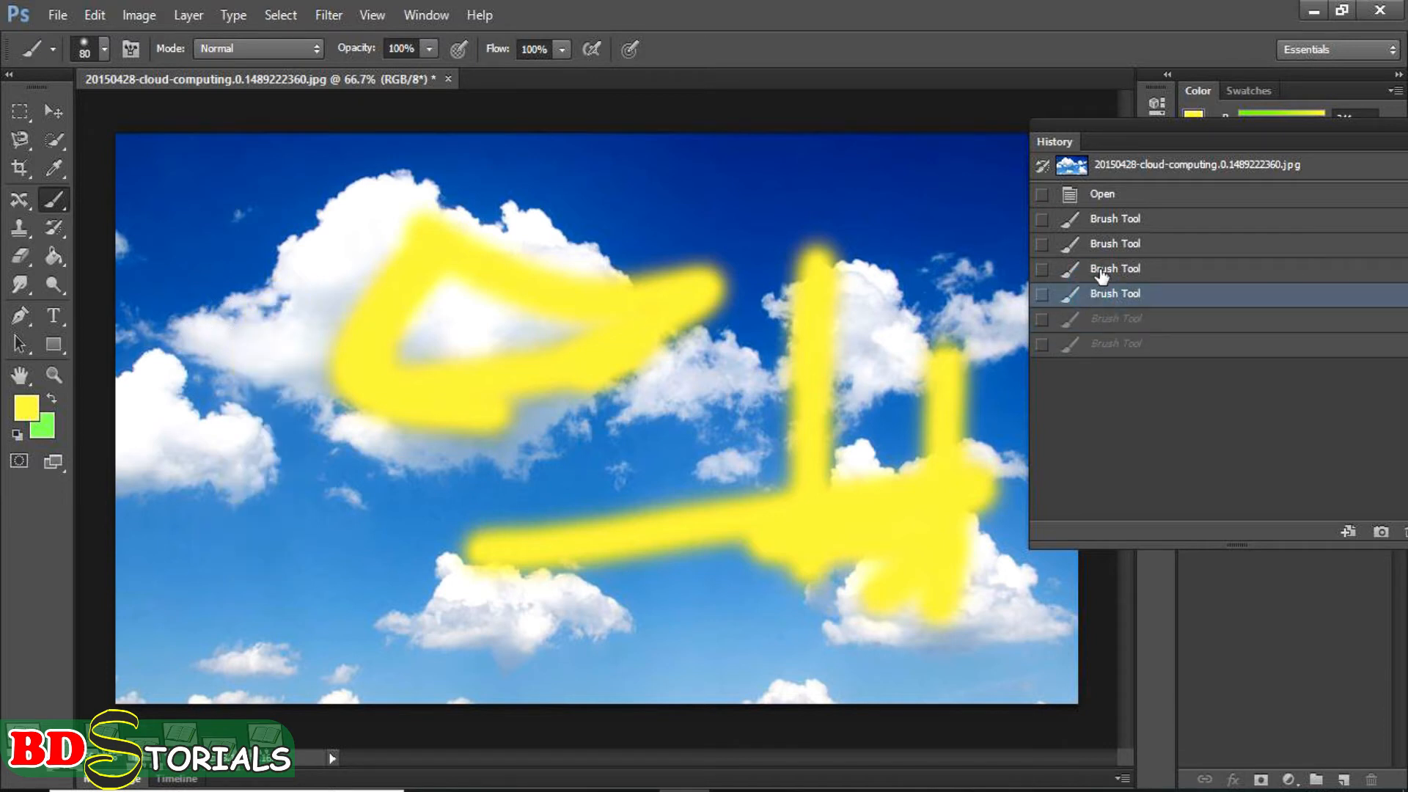
click(1100, 270)
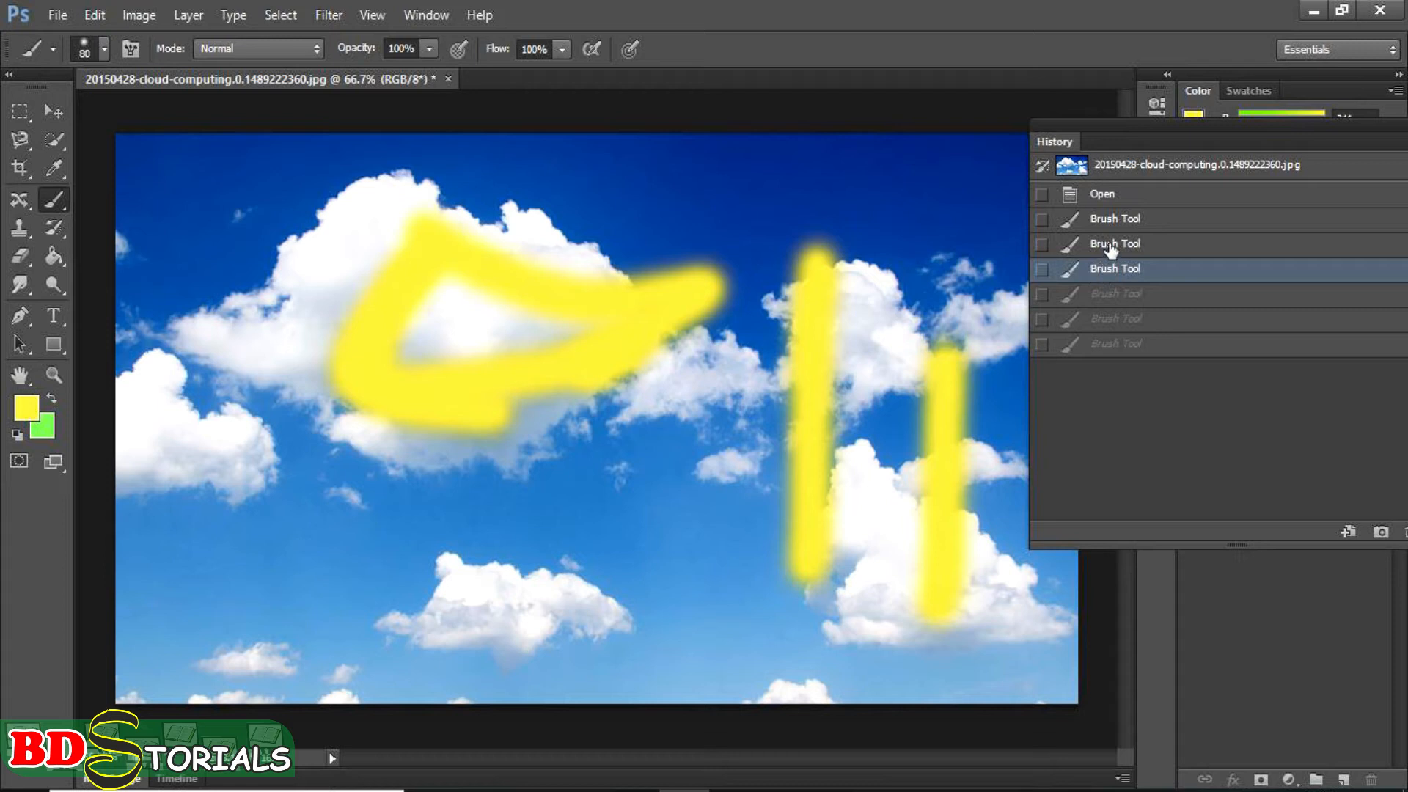
click(1111, 248)
click(1110, 224)
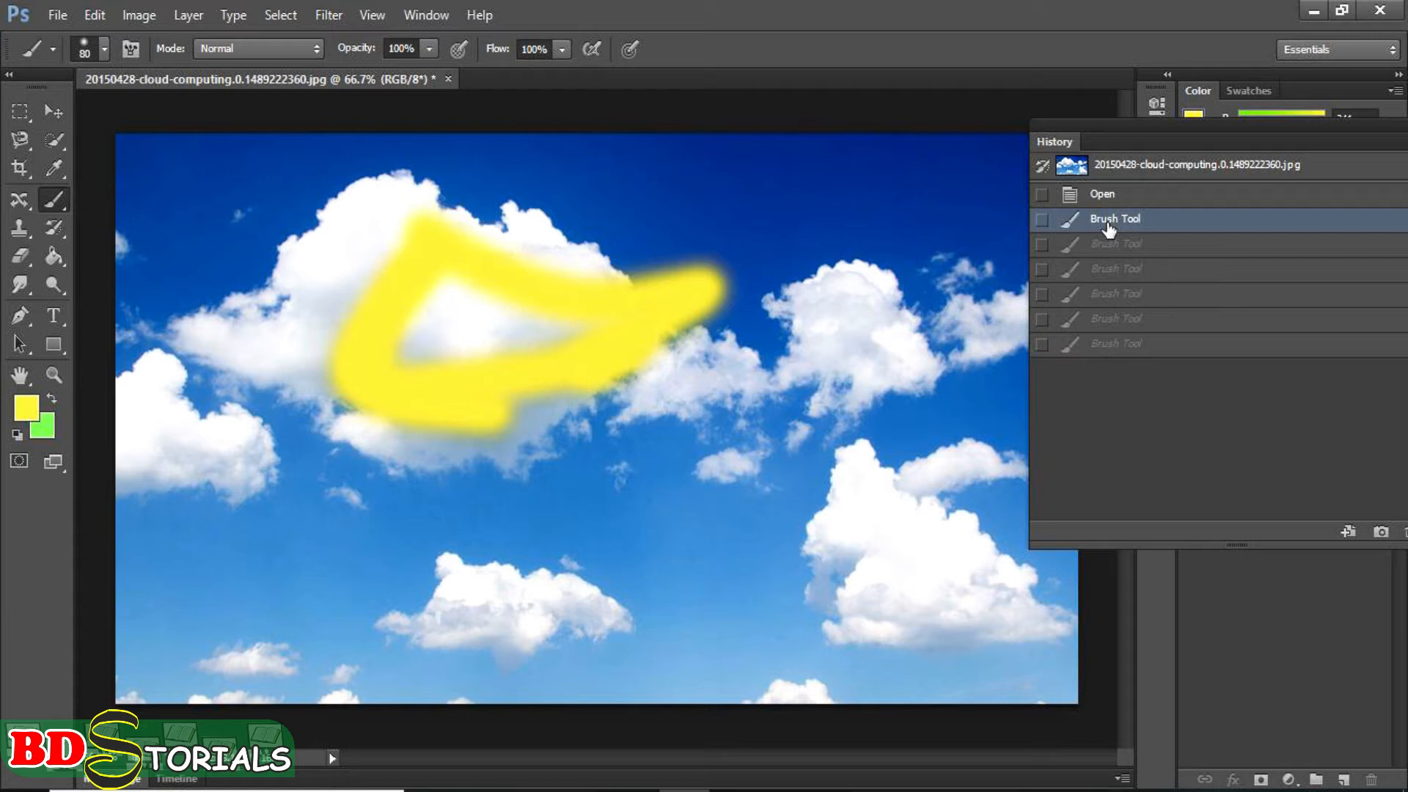
click(1116, 168)
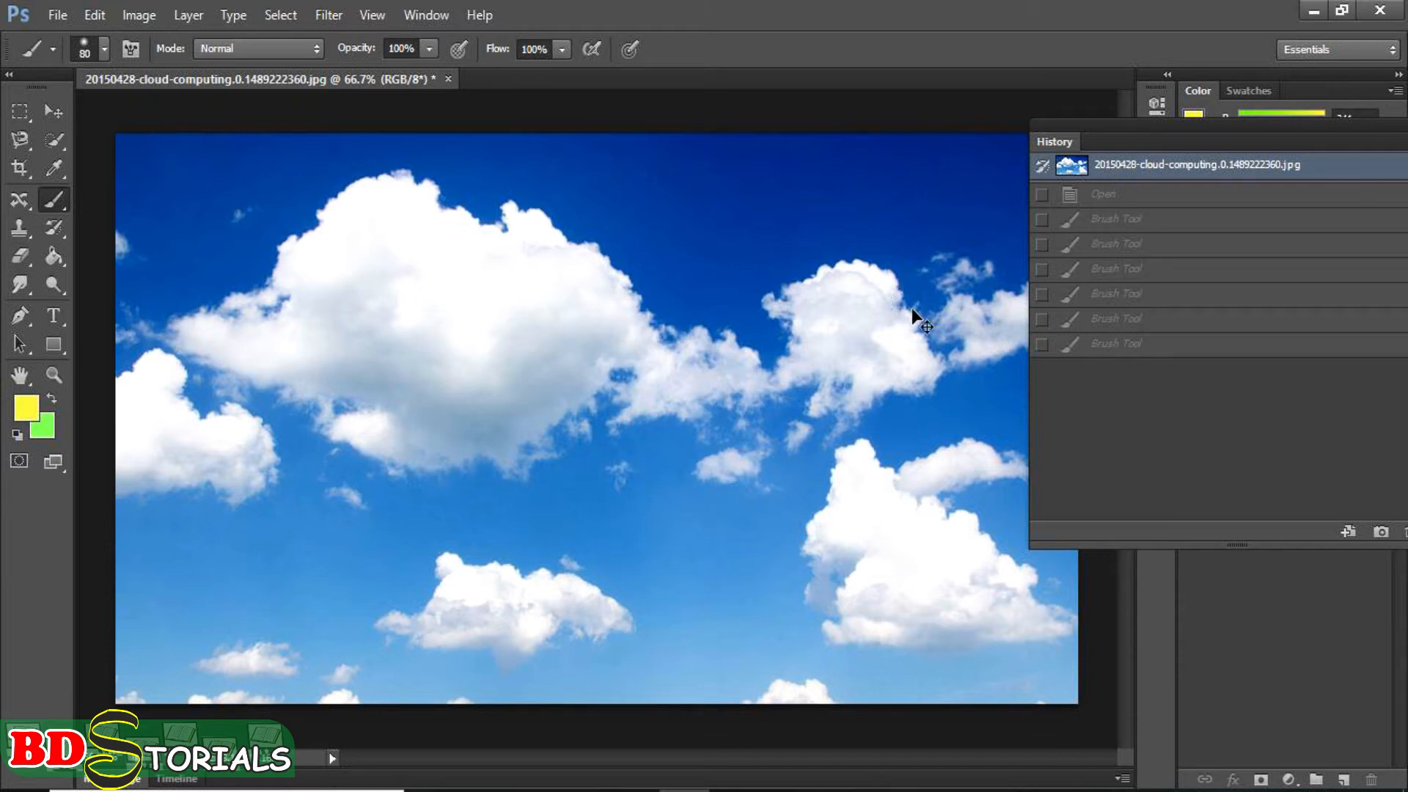
click(1121, 346)
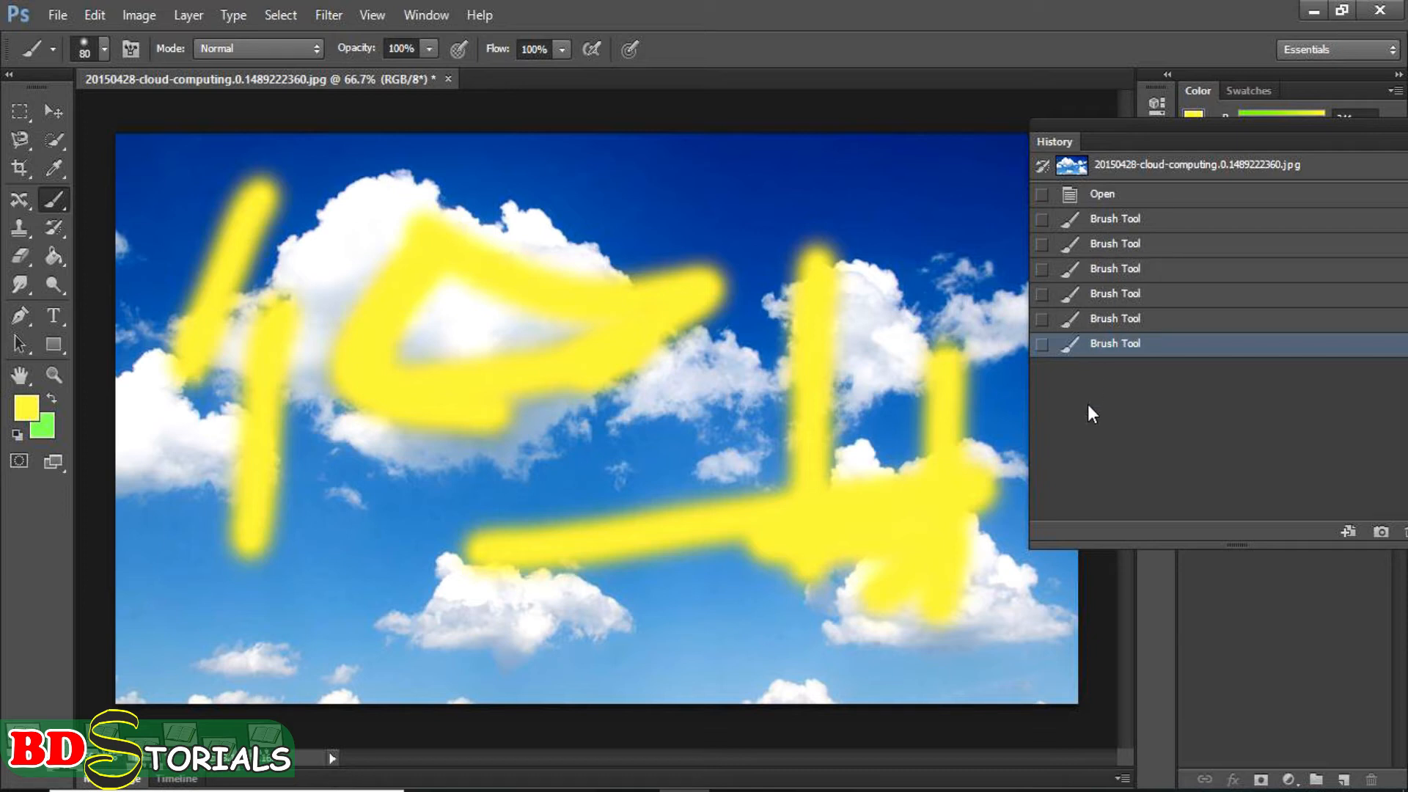
Undo the brush strokes one by one back to the Open state in the history
key(ctrl+z)
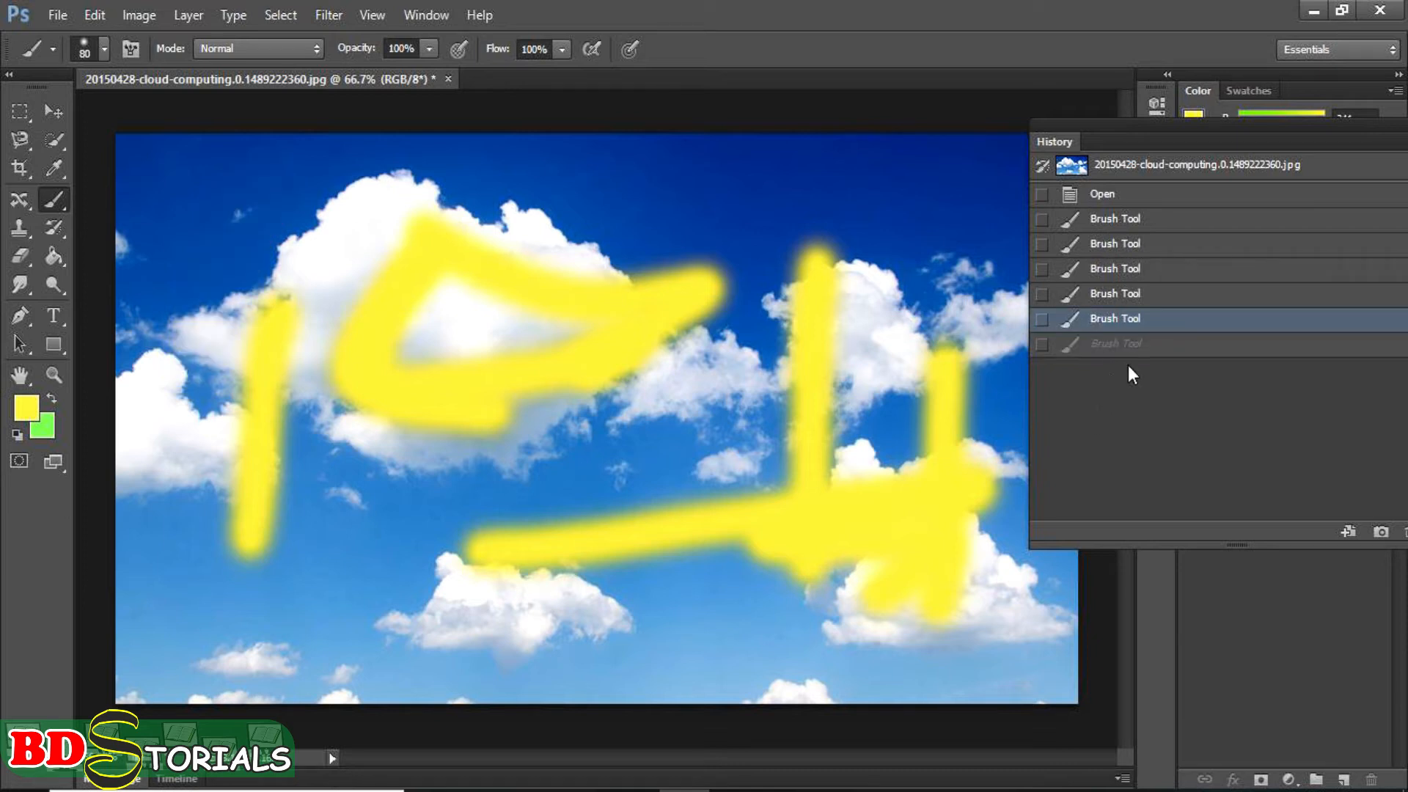
key(ctrl+alt+z)
key(ctrl+alt+z)
key(ctrl+alt+z)
key(ctrl+alt+z)
key(ctrl+alt+z)
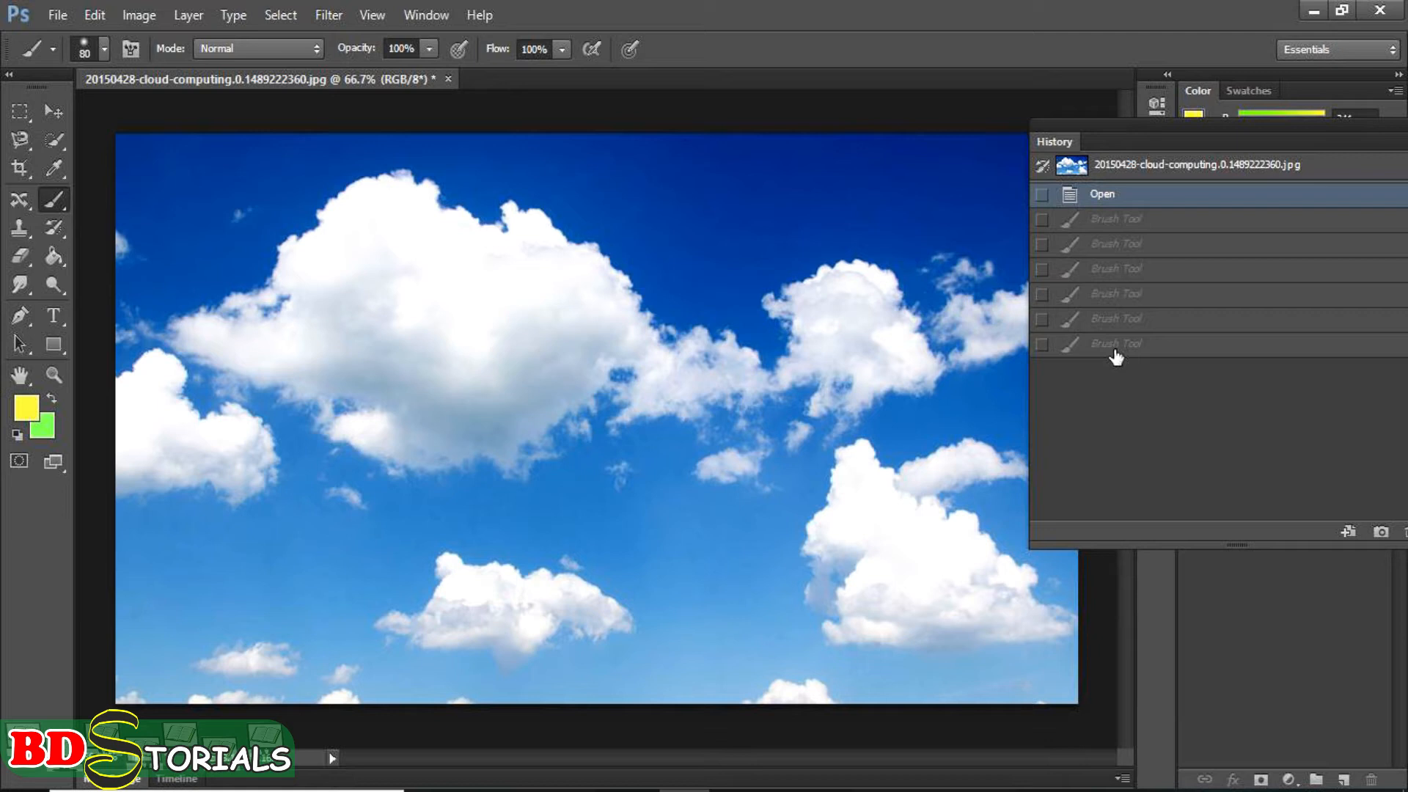
Redo the brush strokes one by one up to the last Brush Tool state in the history
key(ctrl+shift+z)
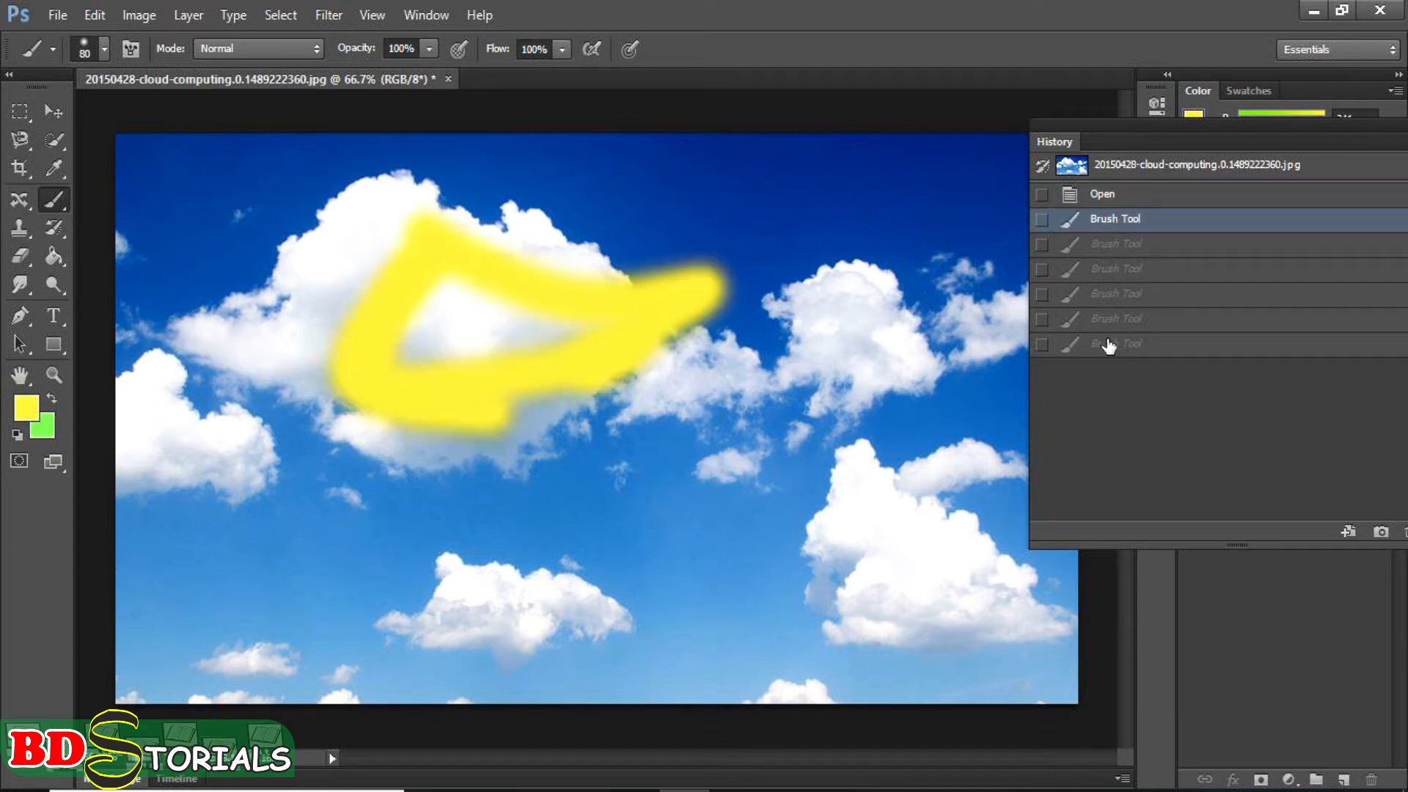
key(ctrl+shift+z)
key(ctrl+shift+z)
key(ctrl+shift+z)
key(ctrl+shift+z)
key(ctrl+shift+z)
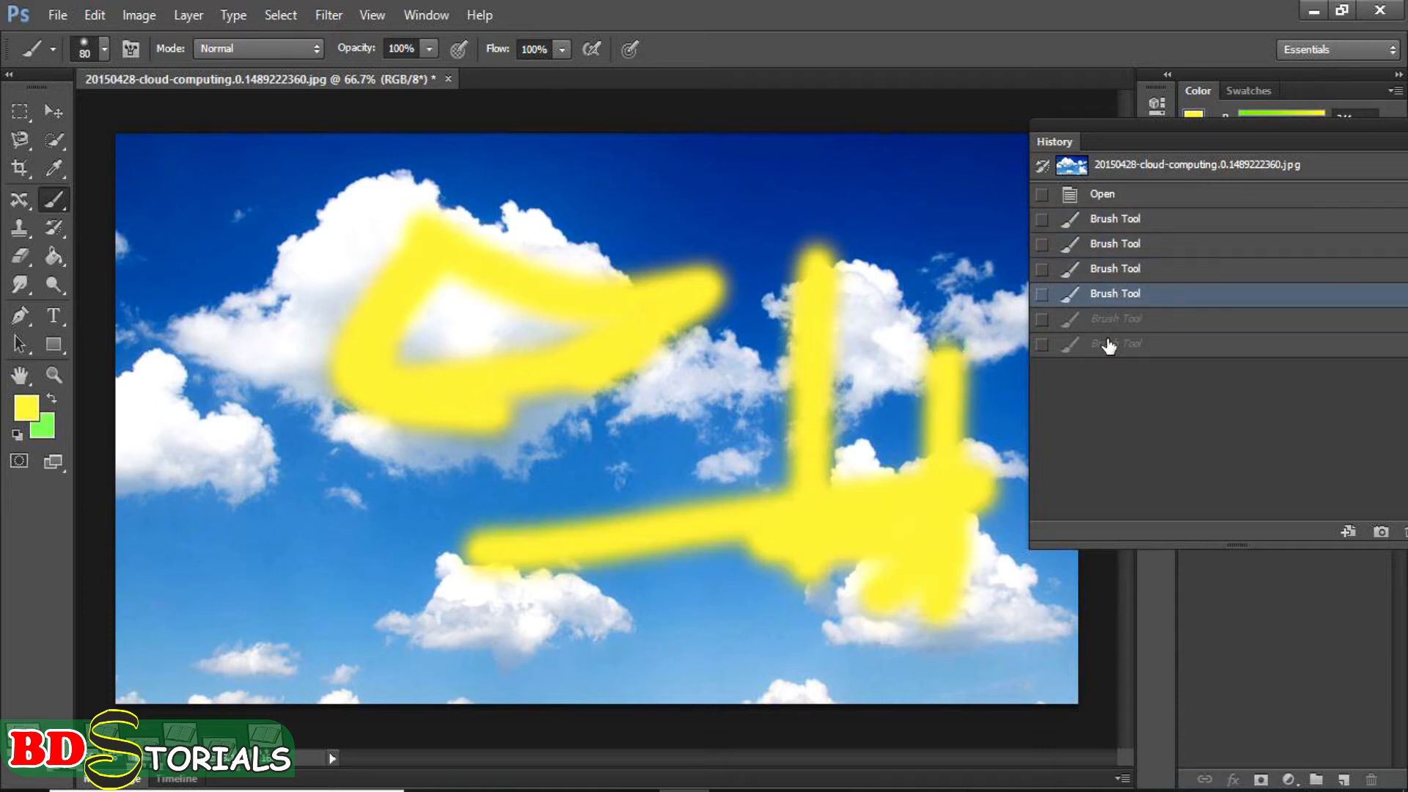
key(ctrl+shift+z)
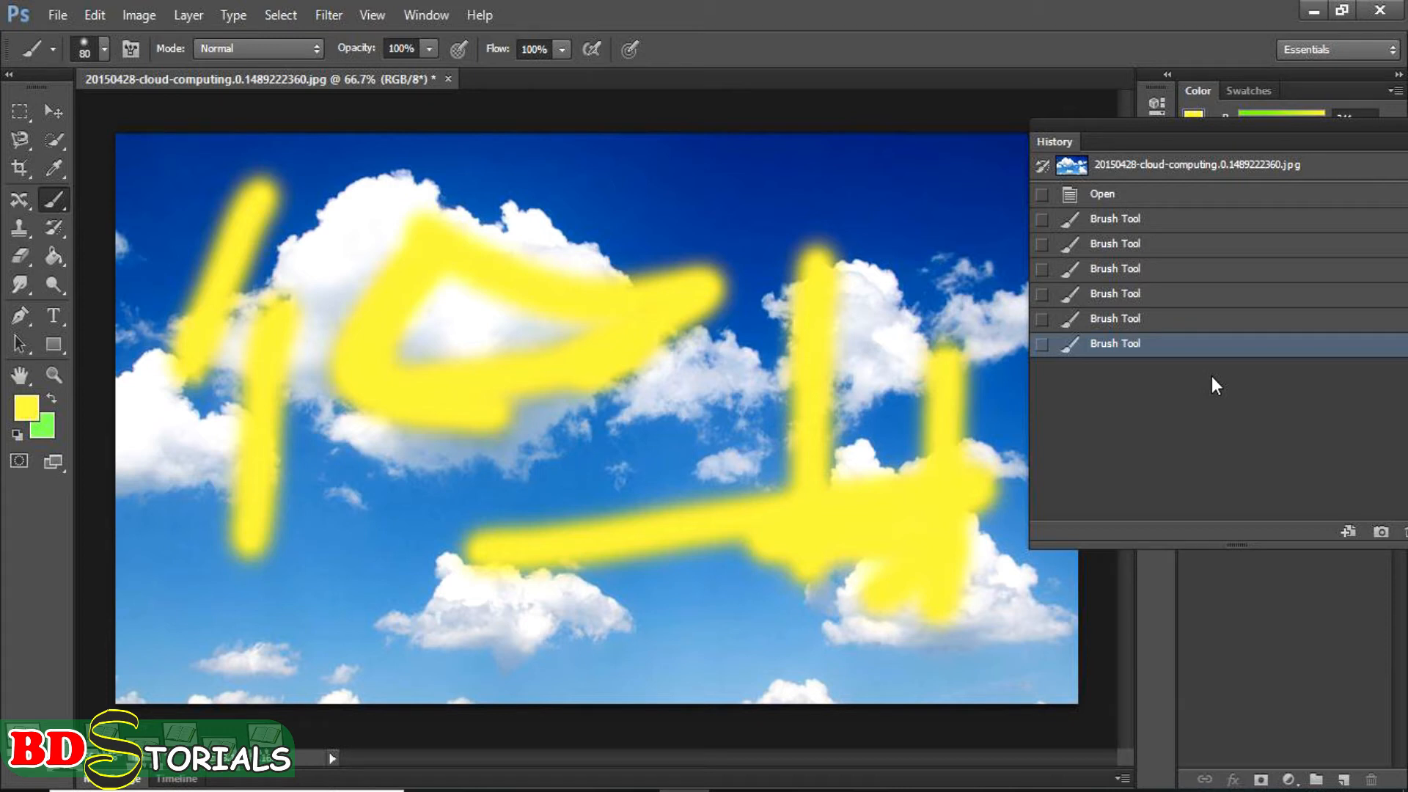
Move the History panel fully into view, open the Performance preferences and reposition the dialog
click(1269, 129)
drag(1269, 129, 1181, 134)
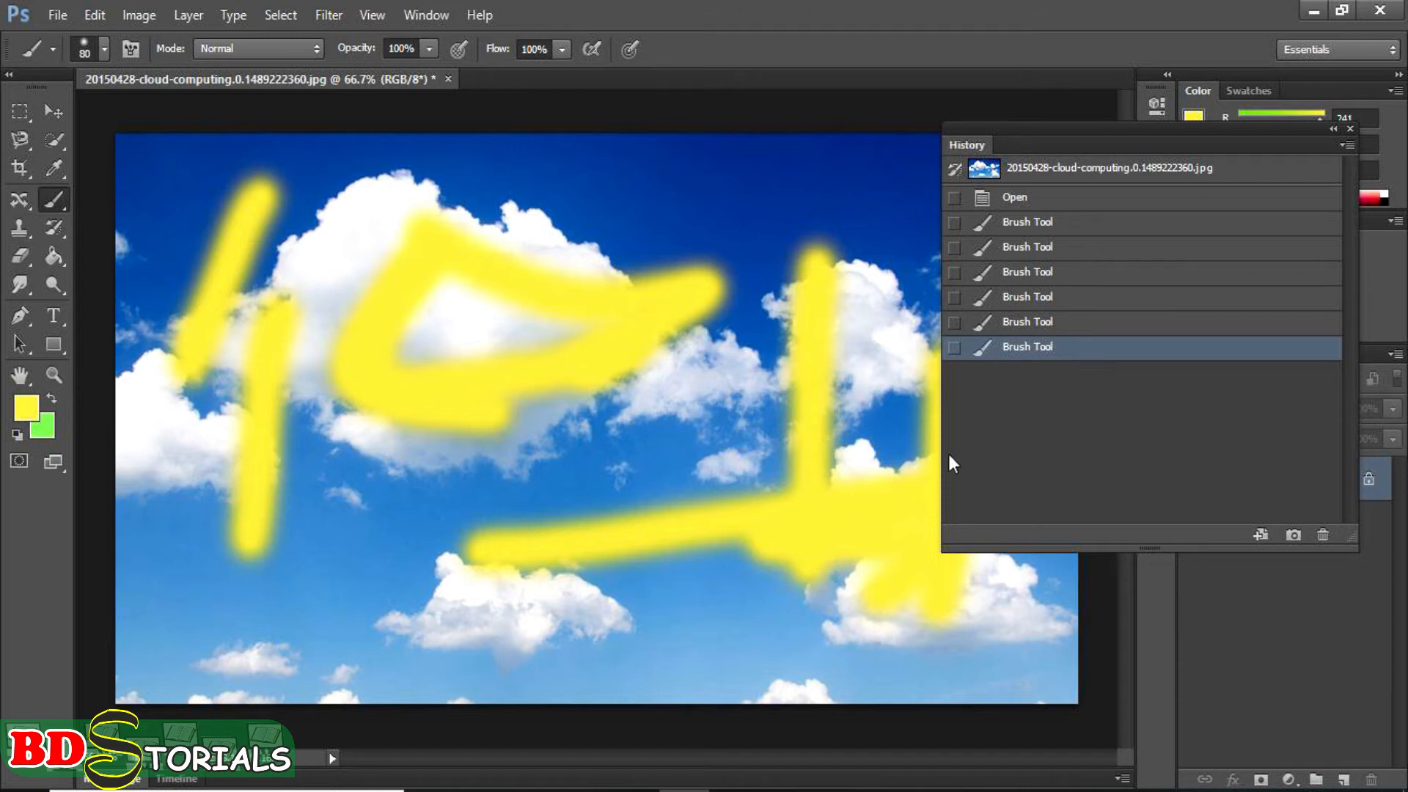
click(90, 16)
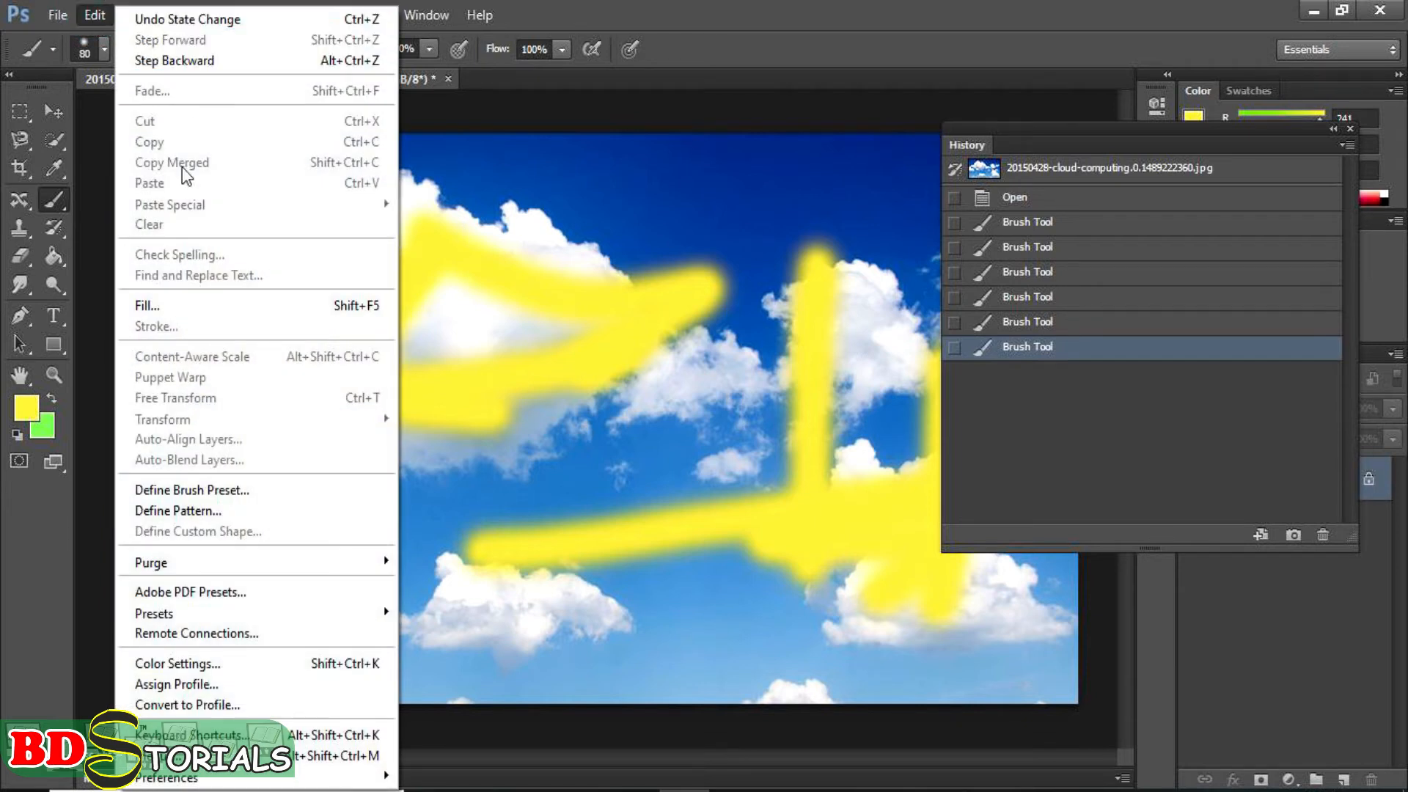
mouse_move(146, 779)
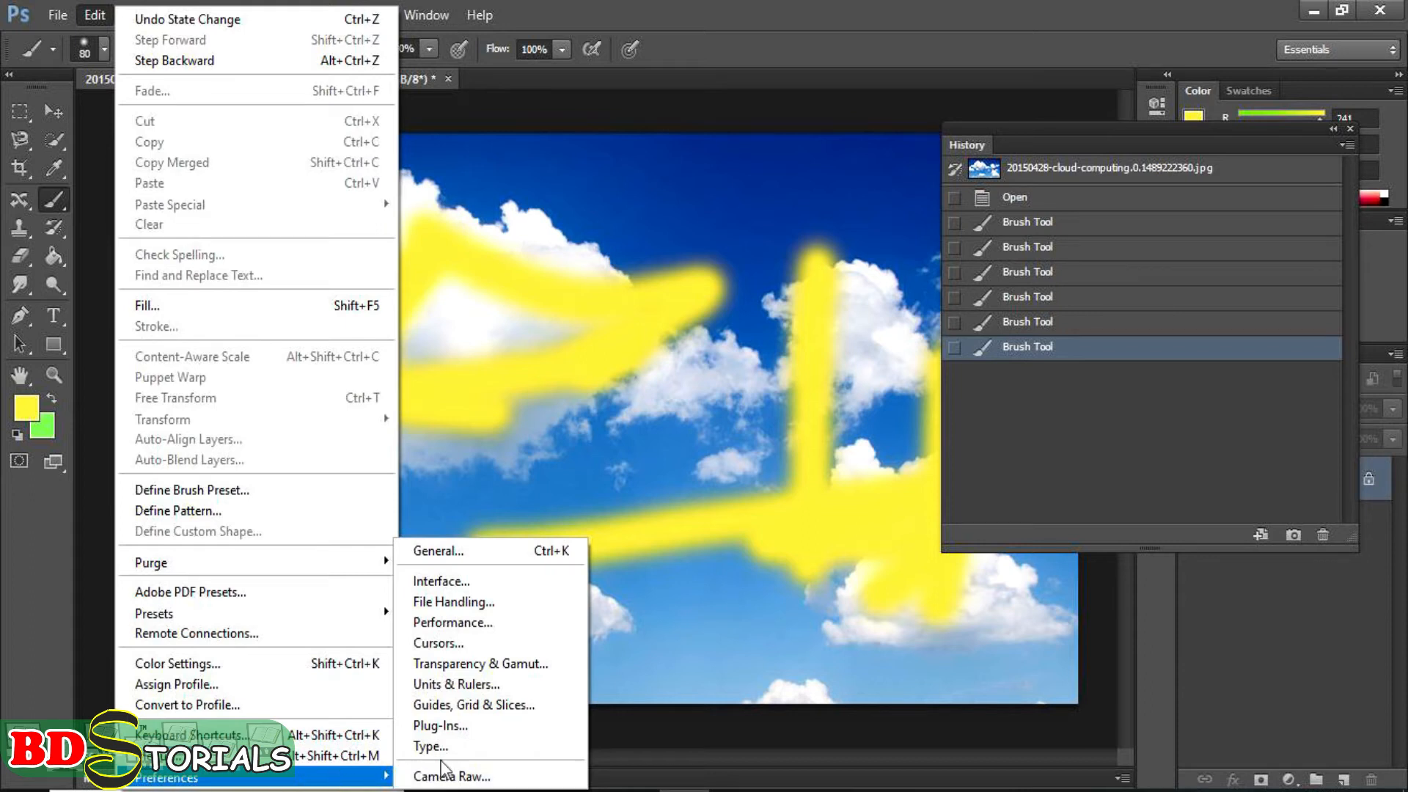
click(466, 622)
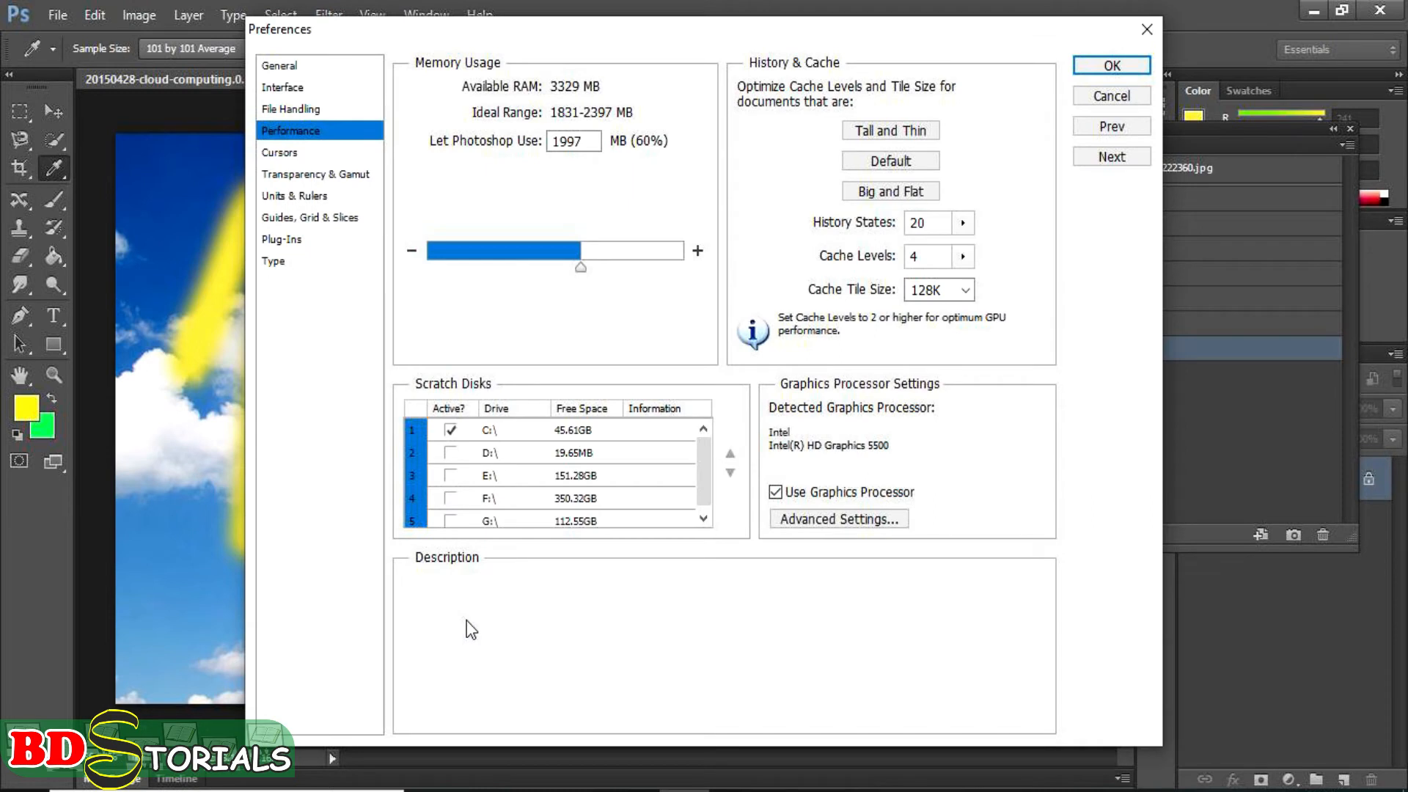
drag(674, 35, 649, 52)
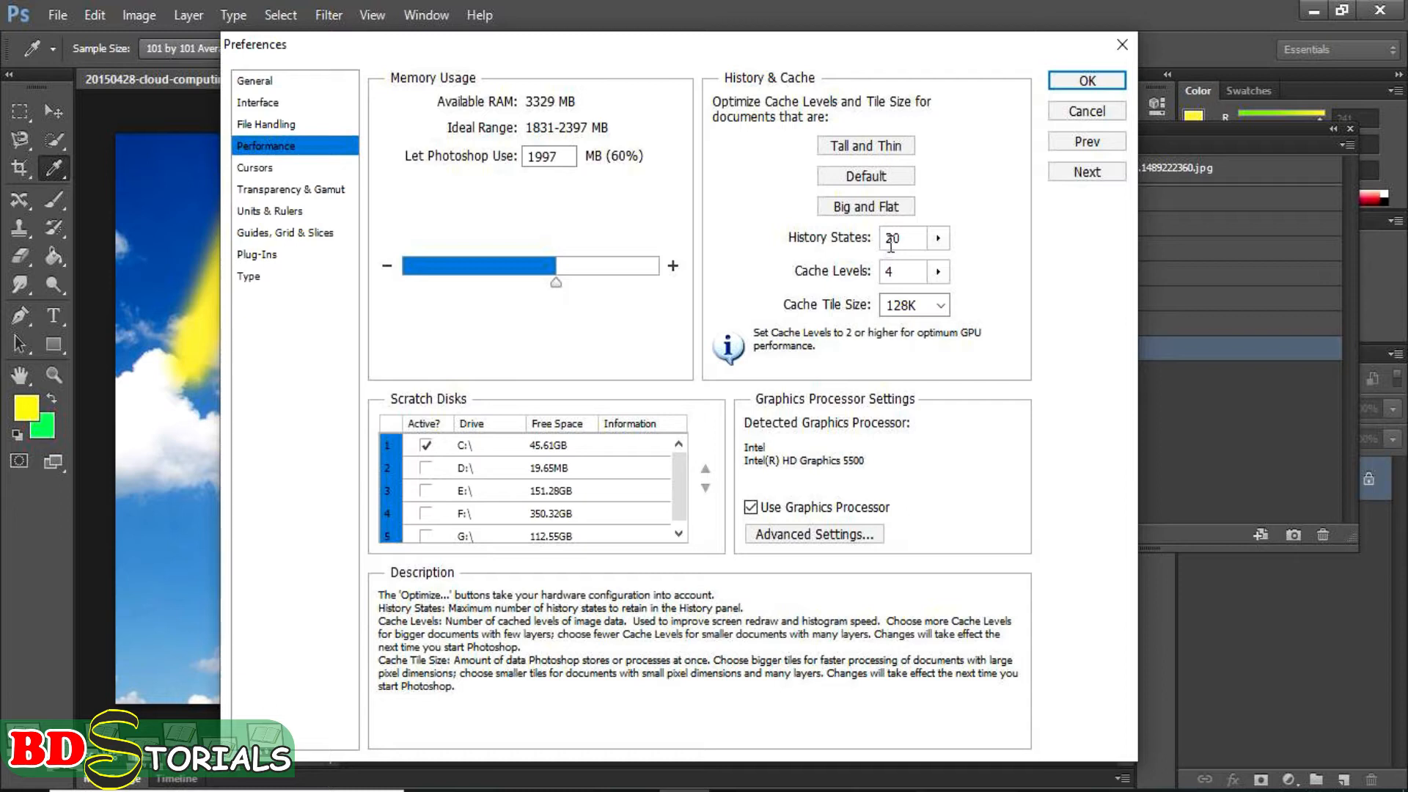
Try 25 for History States, view the Cache Levels slider, and set History States back to 20
click(939, 238)
mouse_move(939, 238)
mouse_down()
mouse_move(947, 264)
mouse_move(1023, 260)
mouse_move(944, 263)
mouse_up()
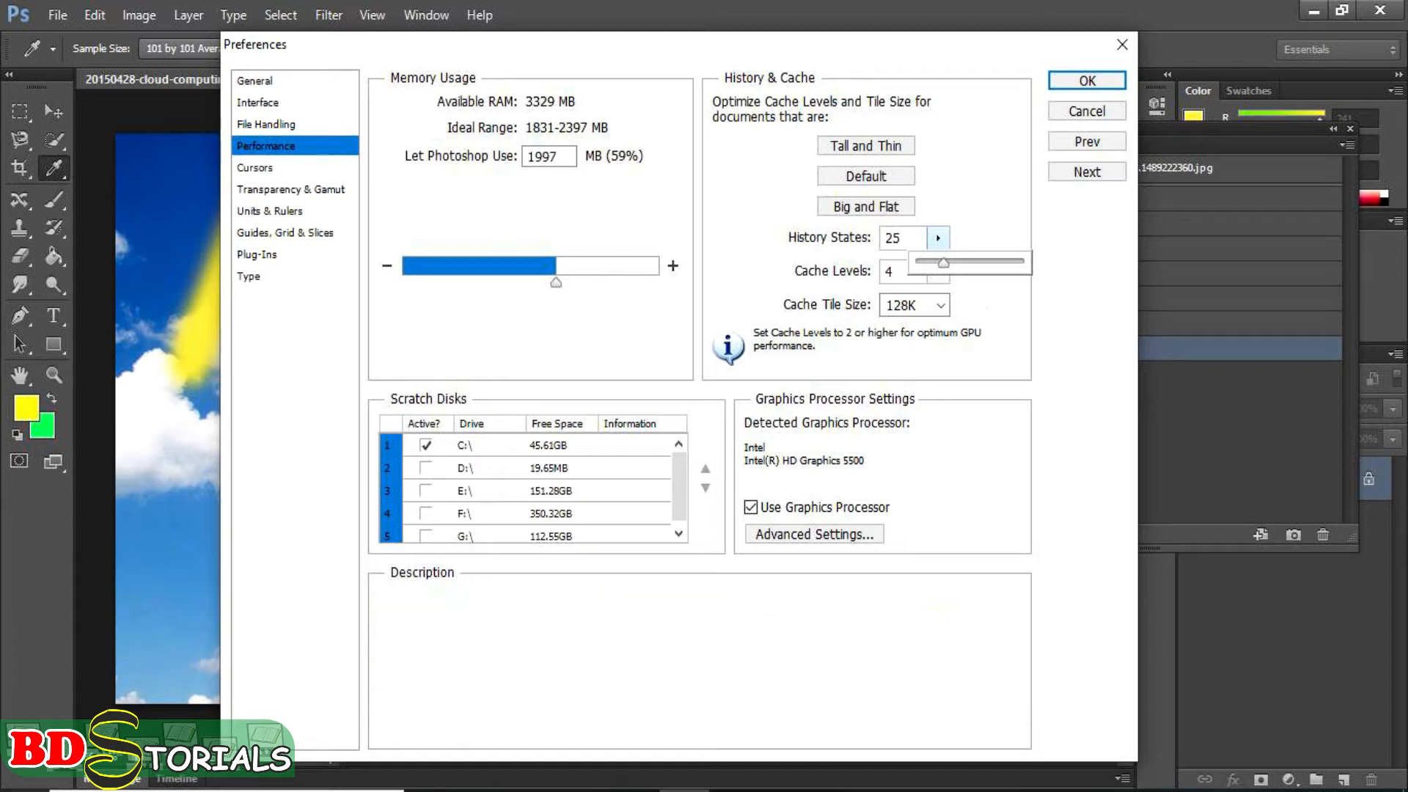
click(763, 281)
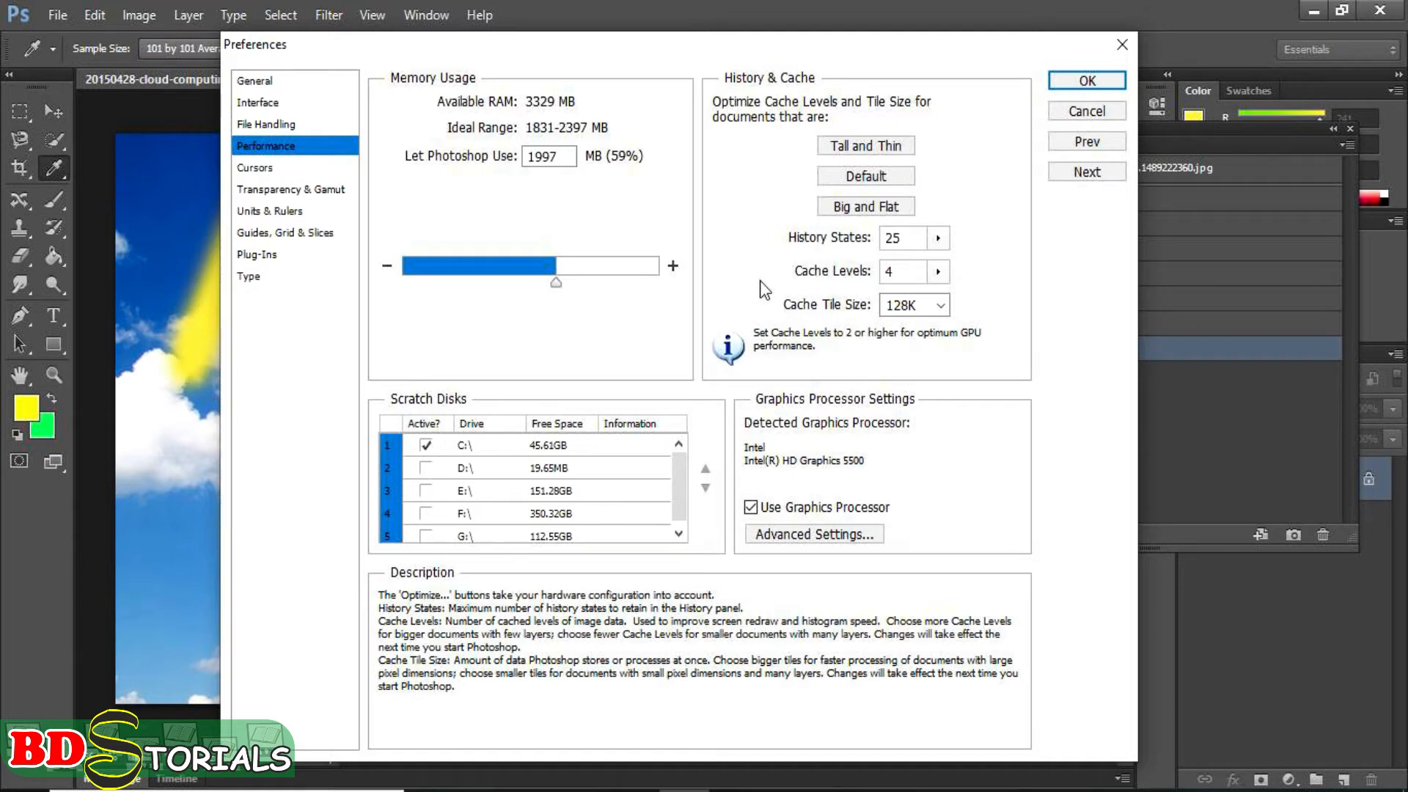
click(936, 275)
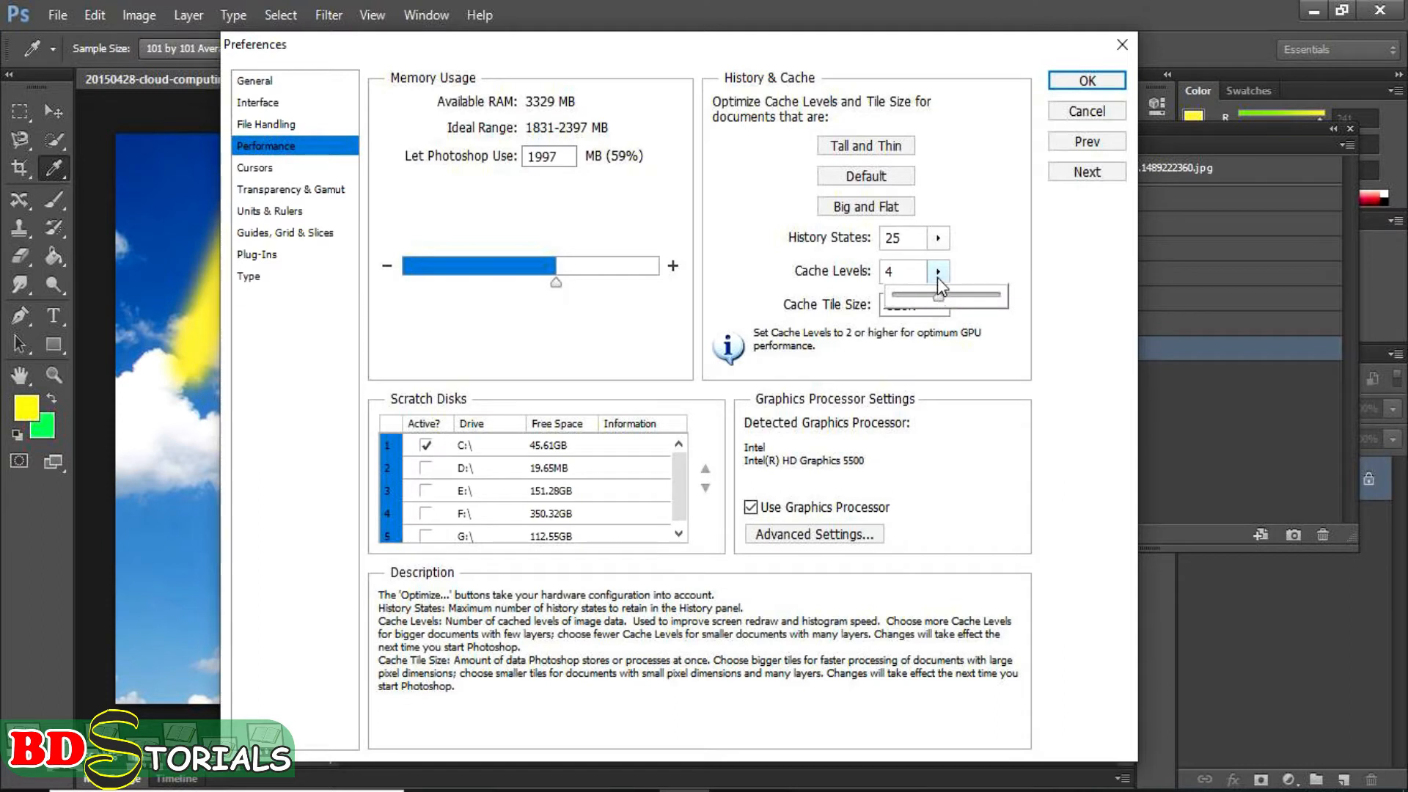
click(940, 278)
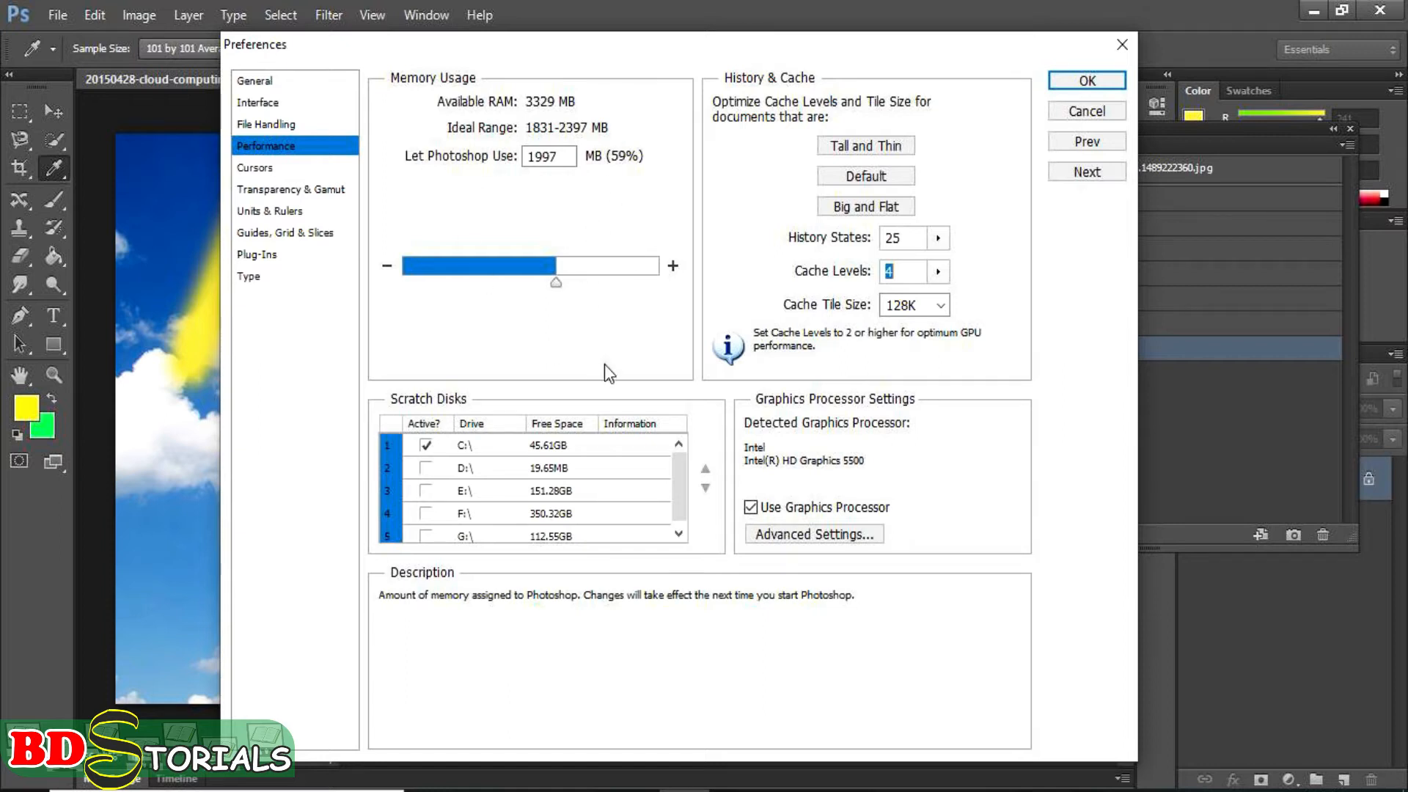
click(938, 243)
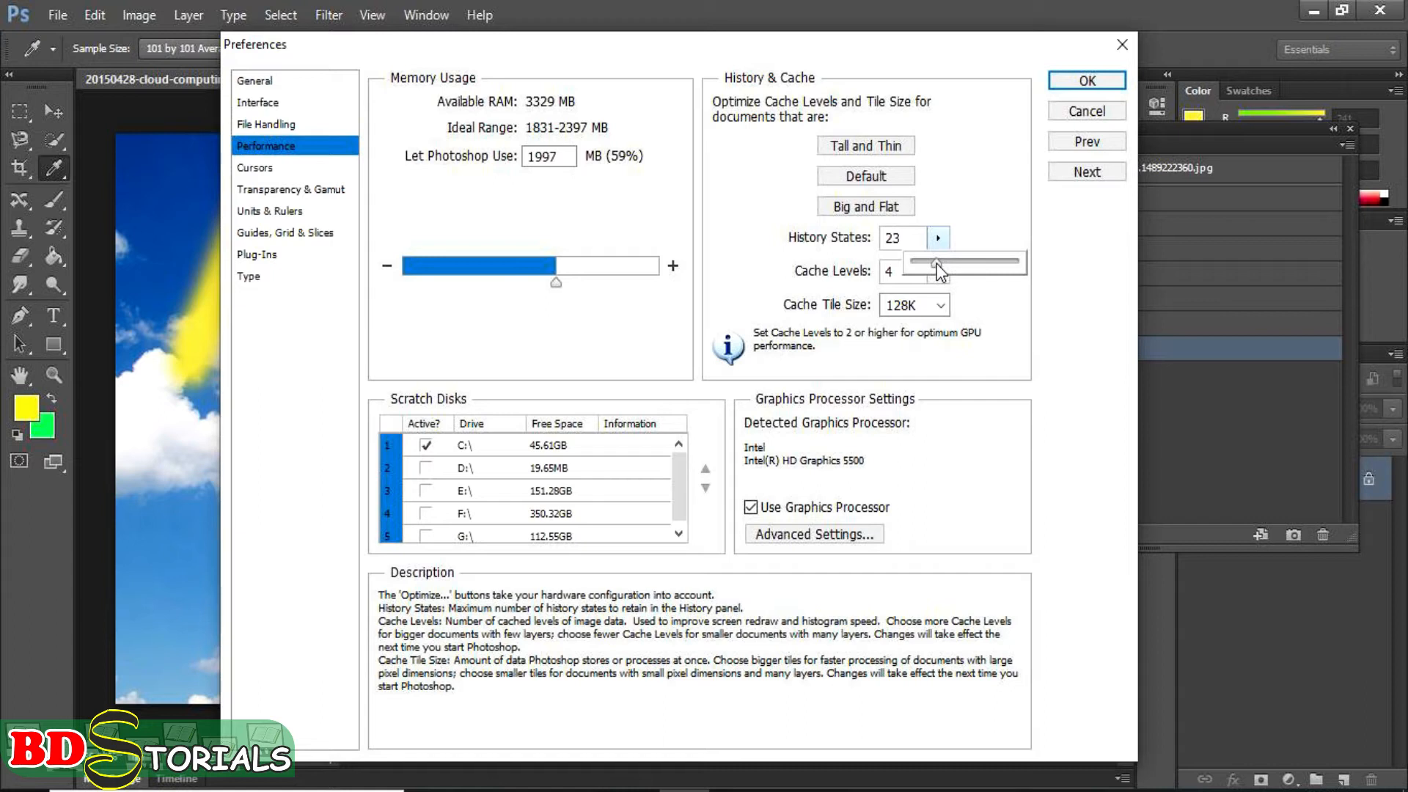
key(Tab)
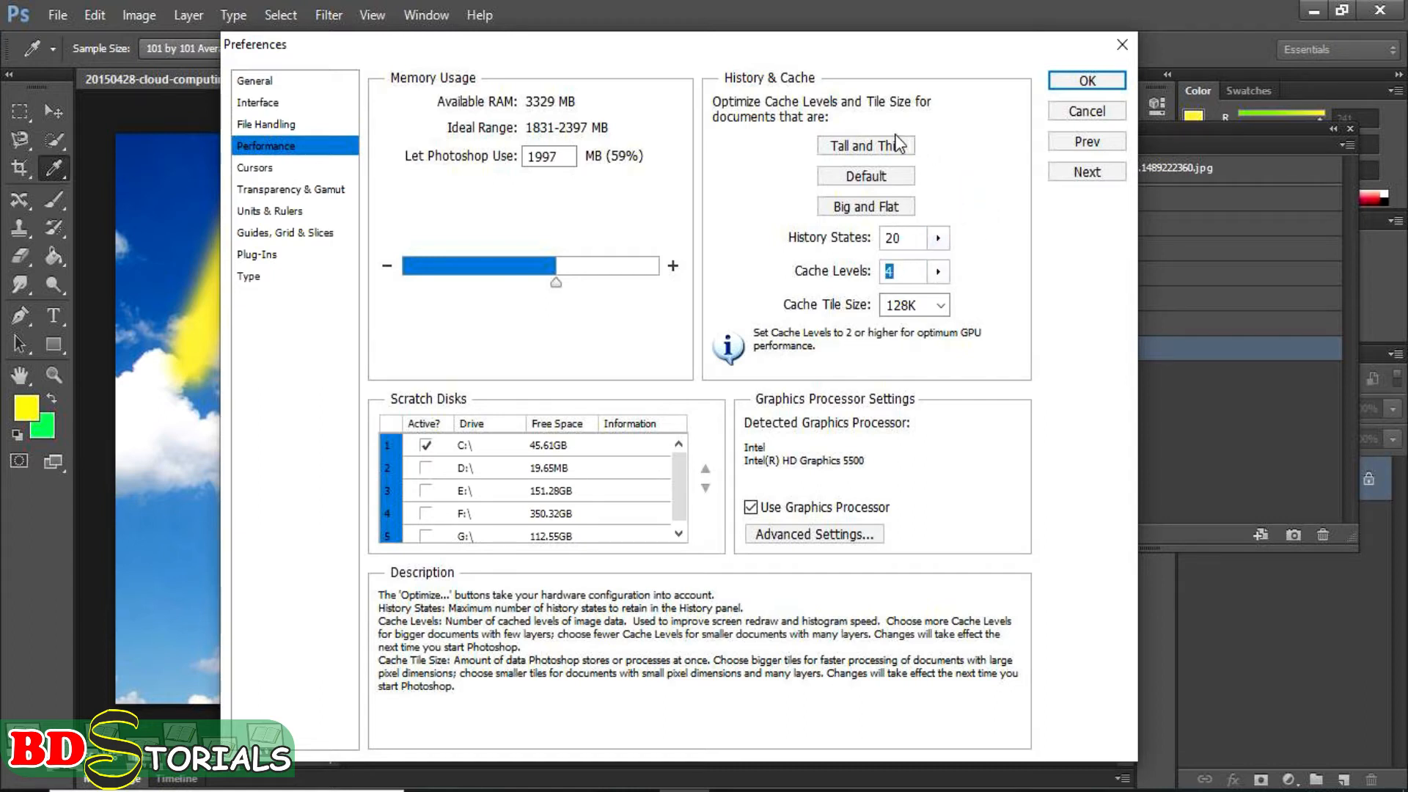
Try the Tall and Thin, Default, and Big and Flat cache presets, and accept the preferences with Default applied
click(851, 150)
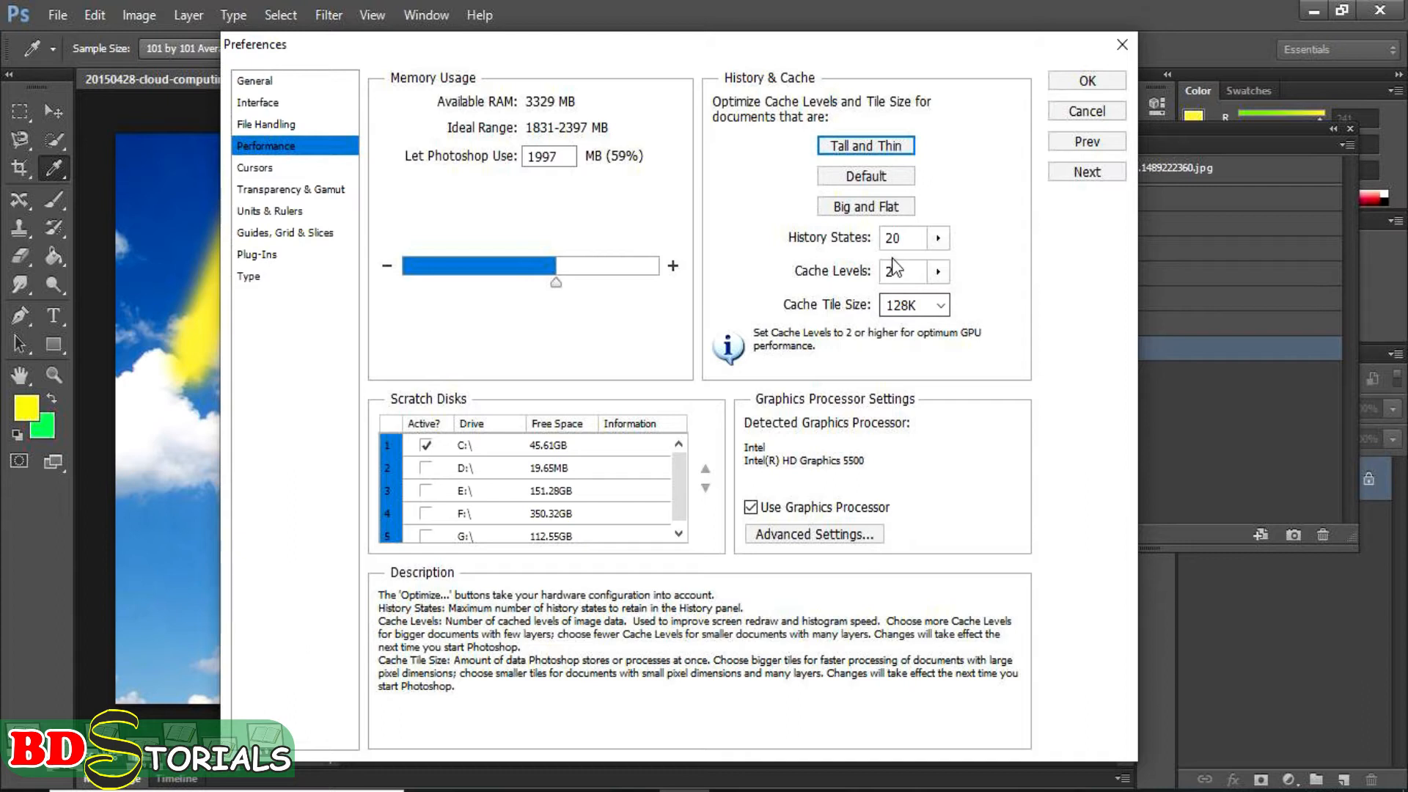
click(891, 180)
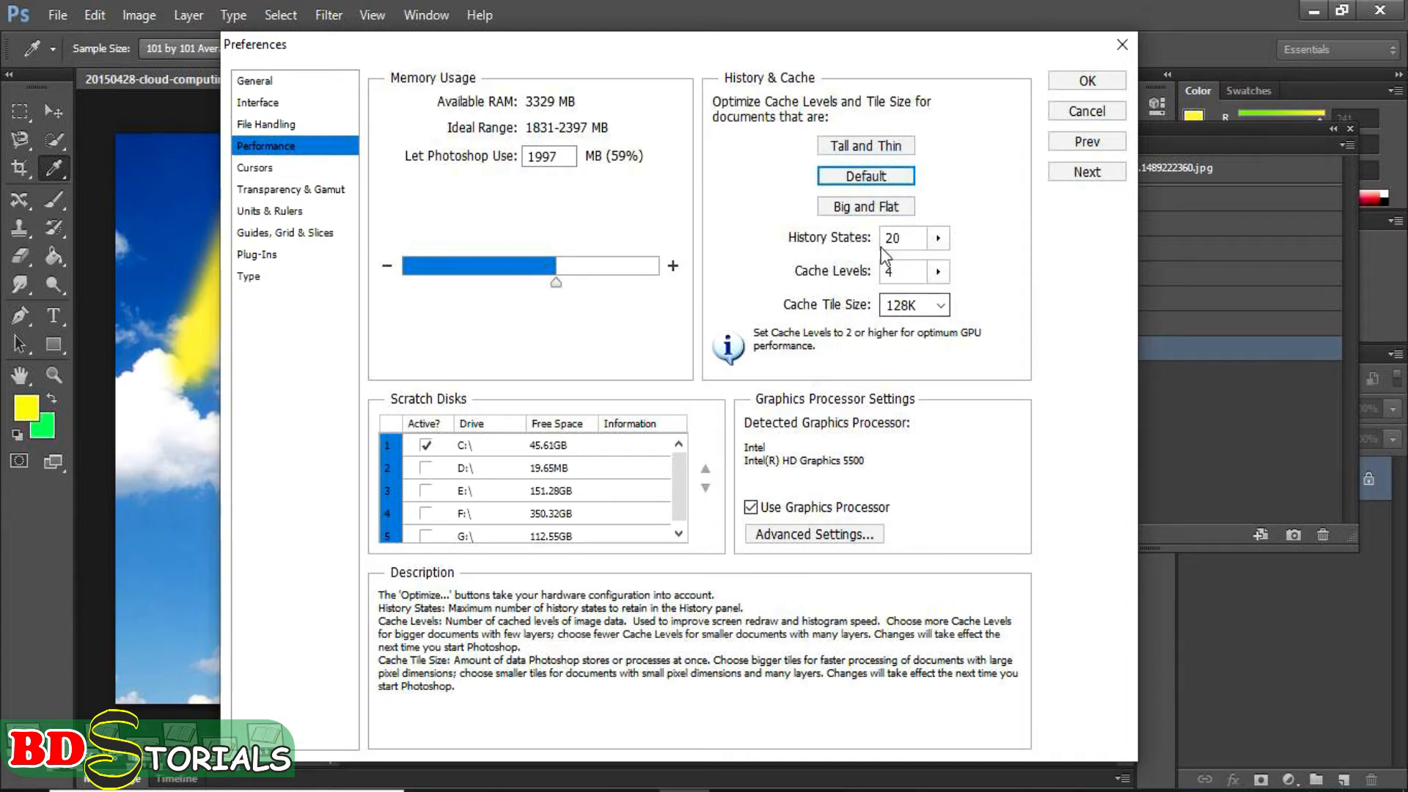
click(875, 209)
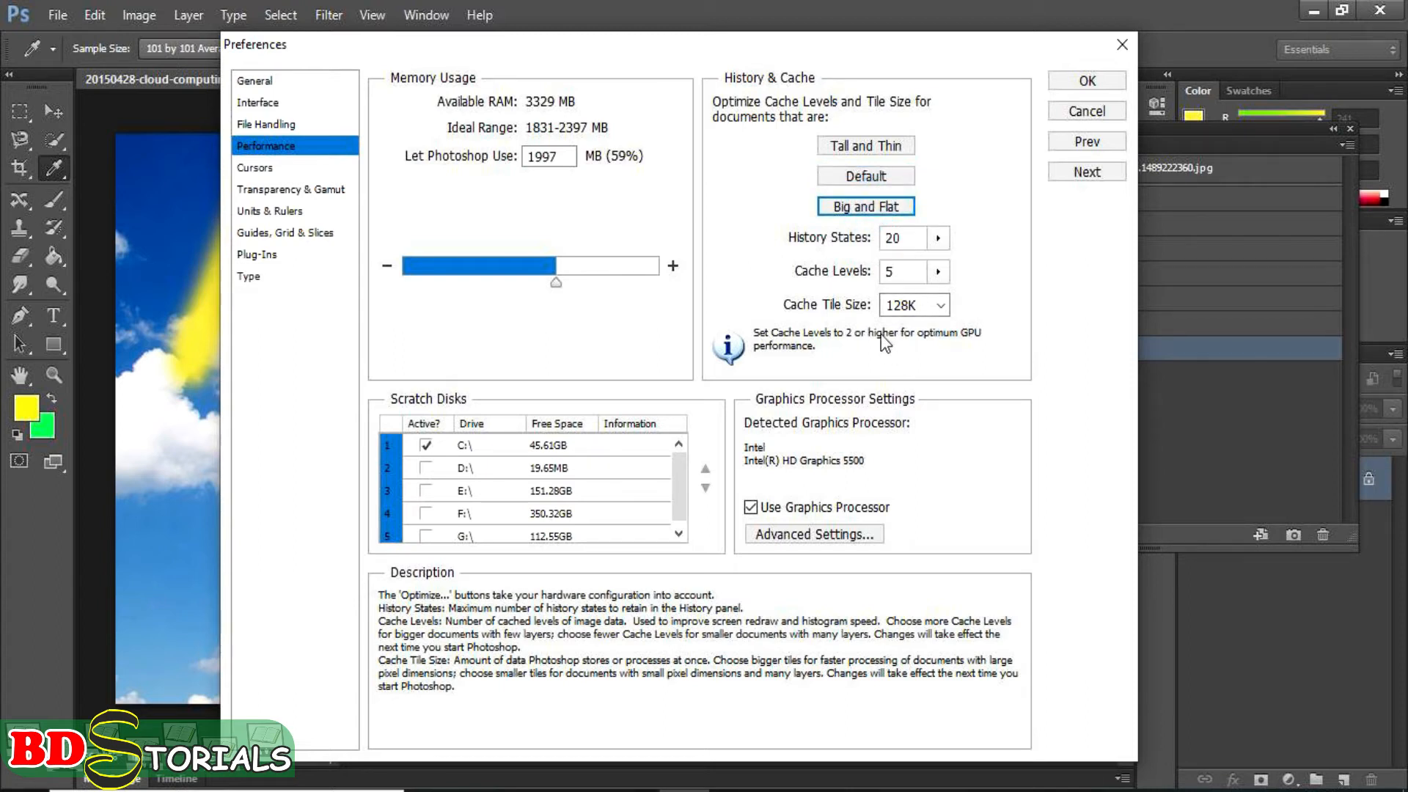
click(883, 180)
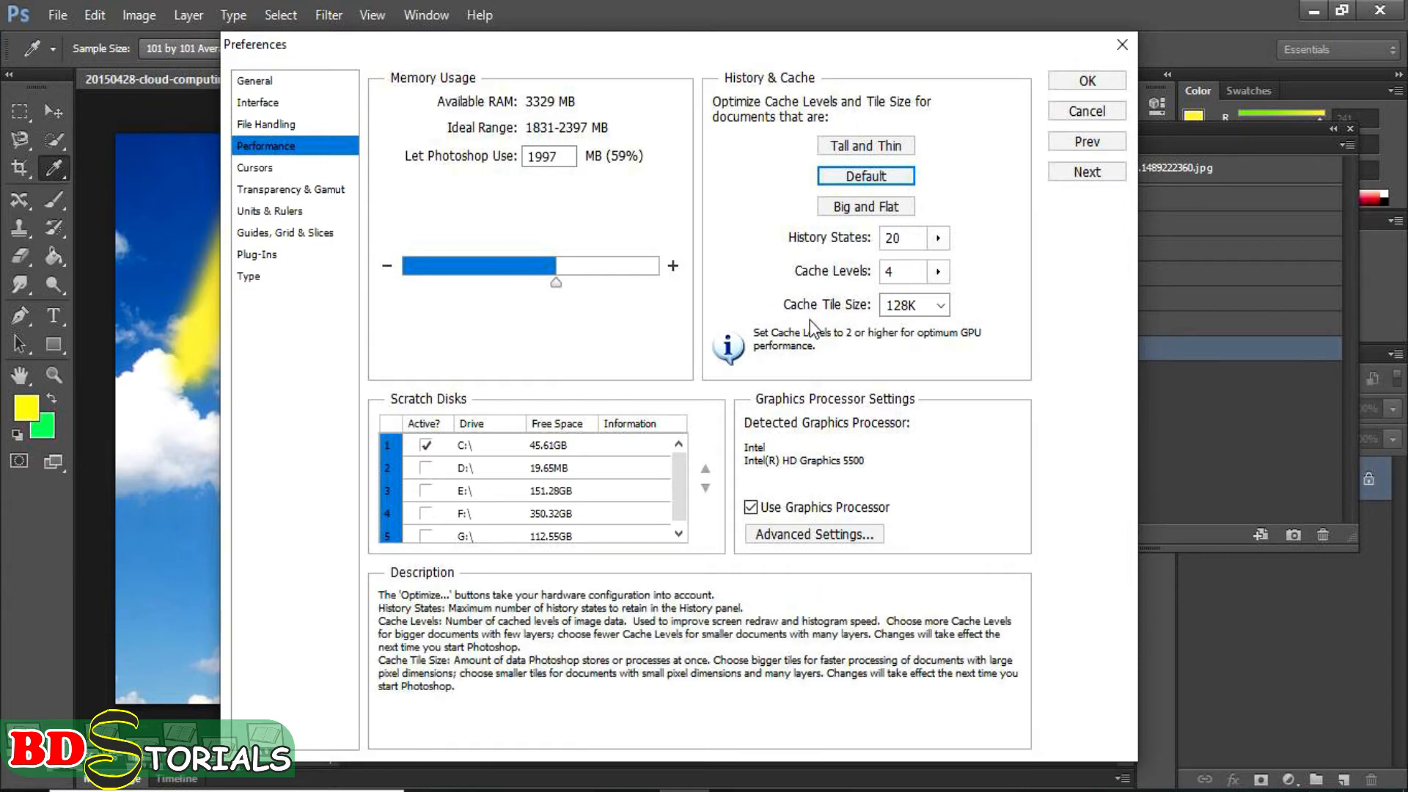
click(1088, 81)
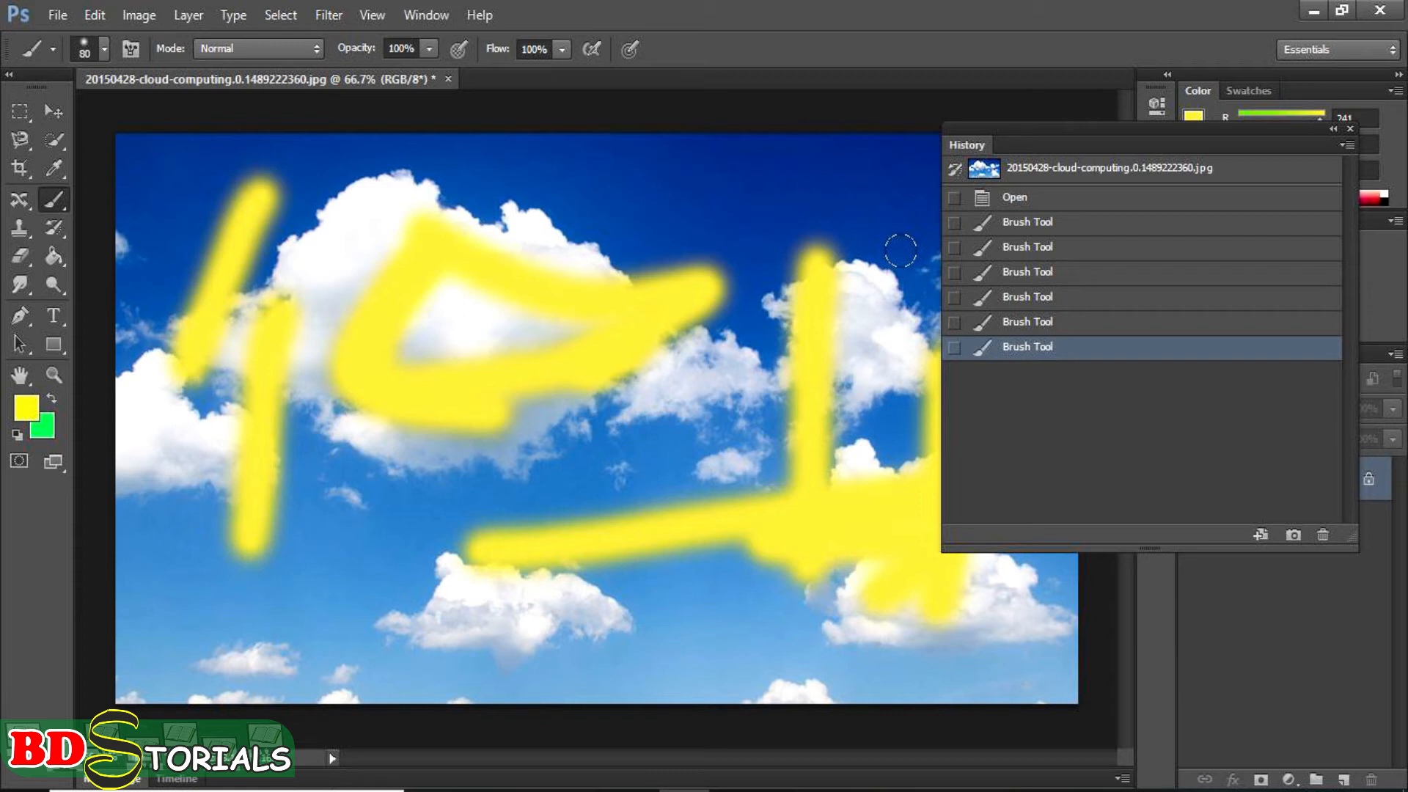
Close the History panel and show it again
click(1350, 129)
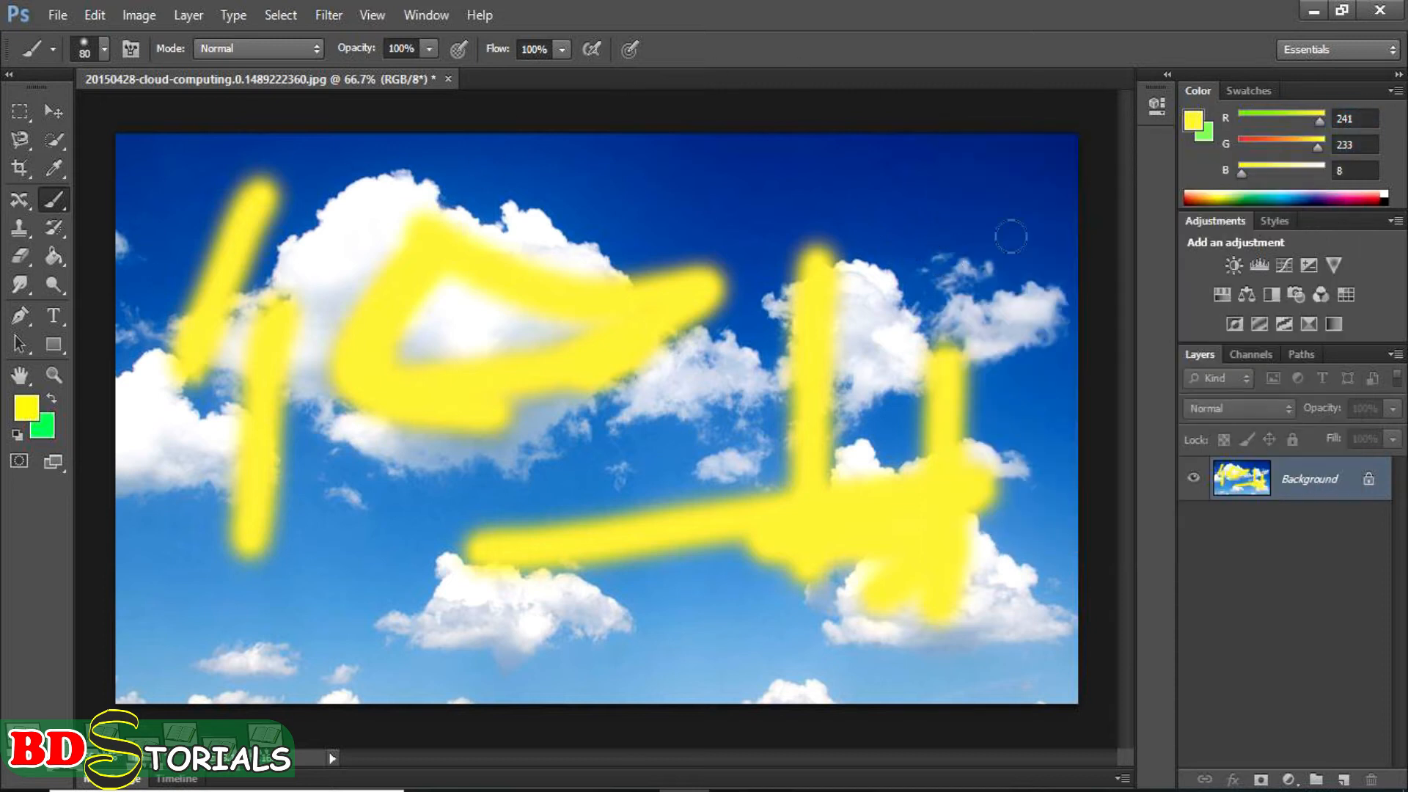
click(422, 16)
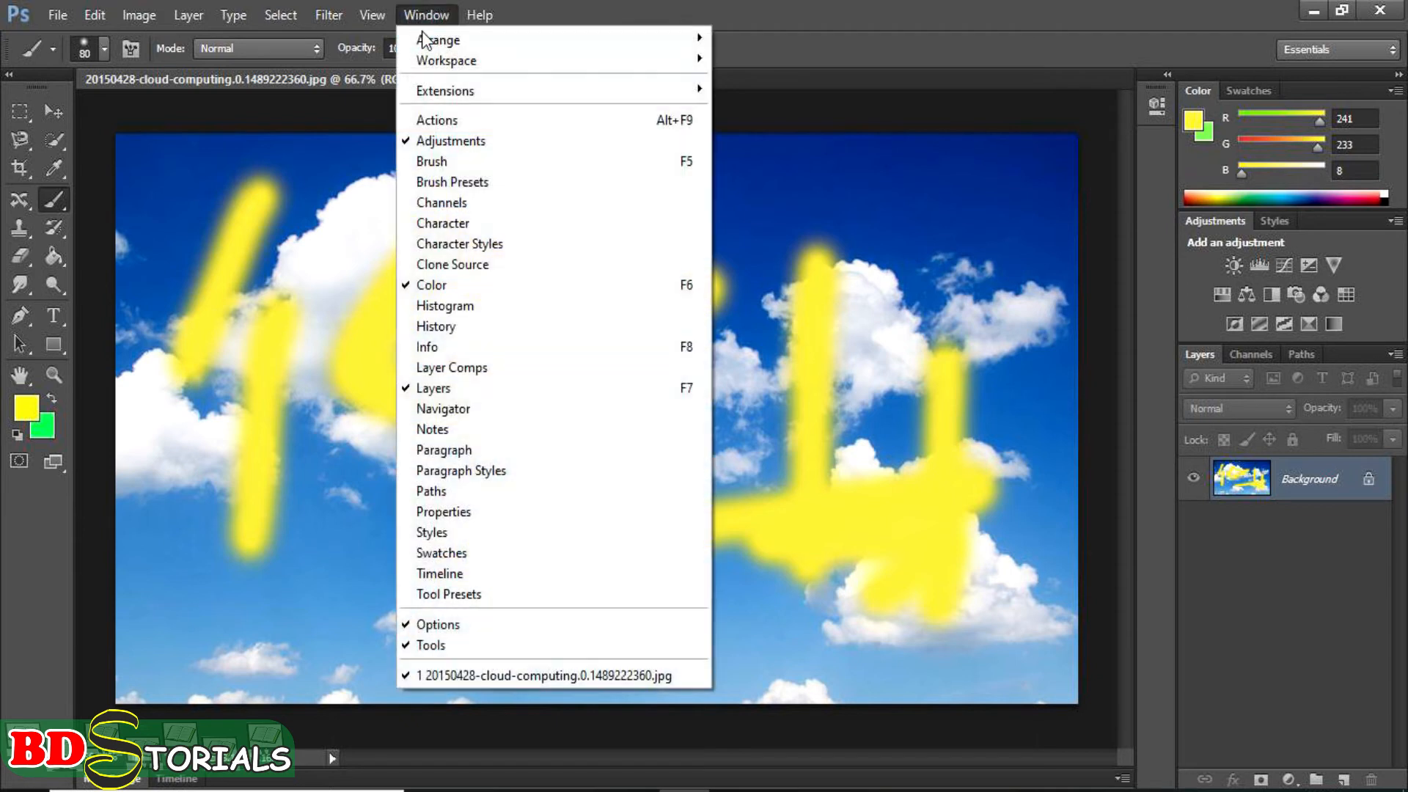
click(439, 326)
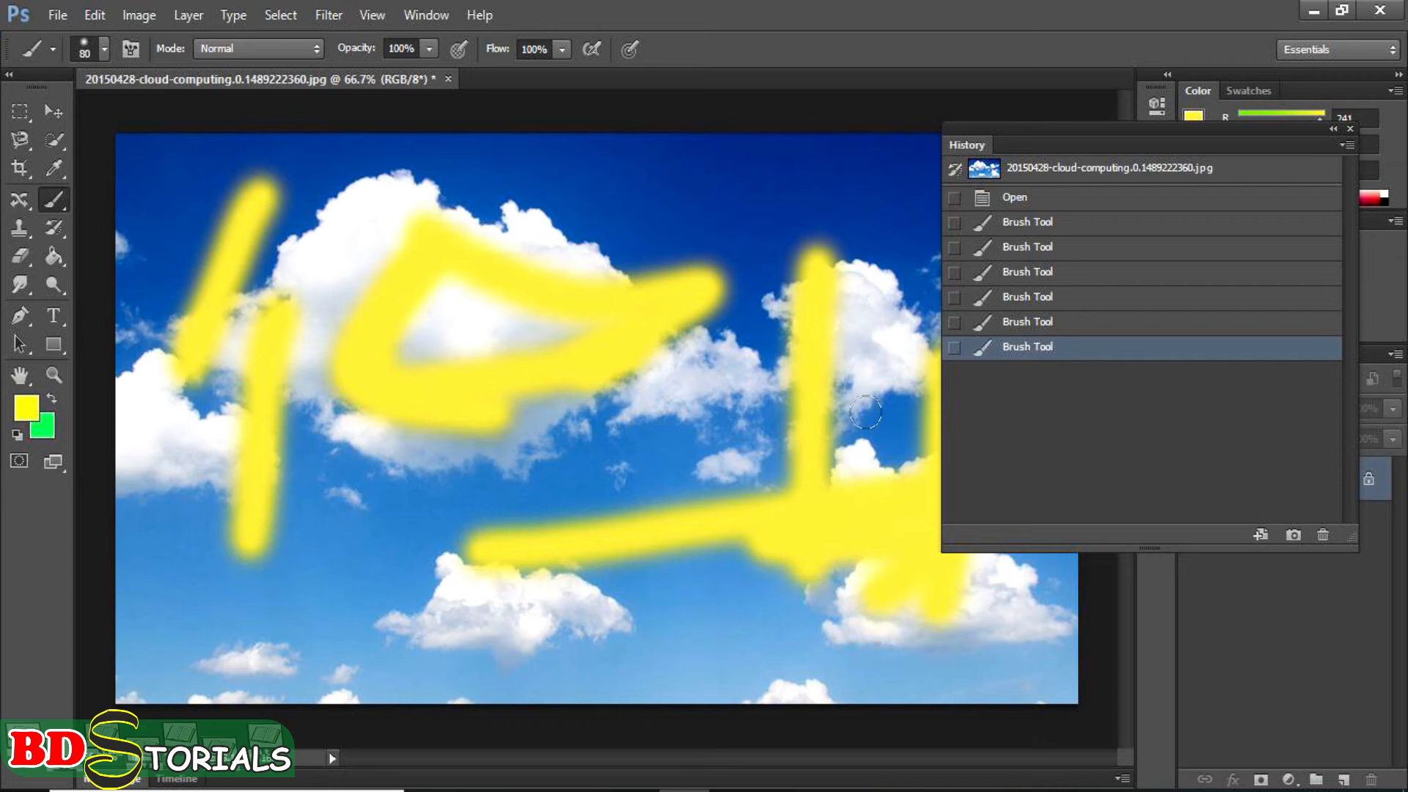
Review the history and cache settings in the Performance preferences and close the dialog
click(104, 22)
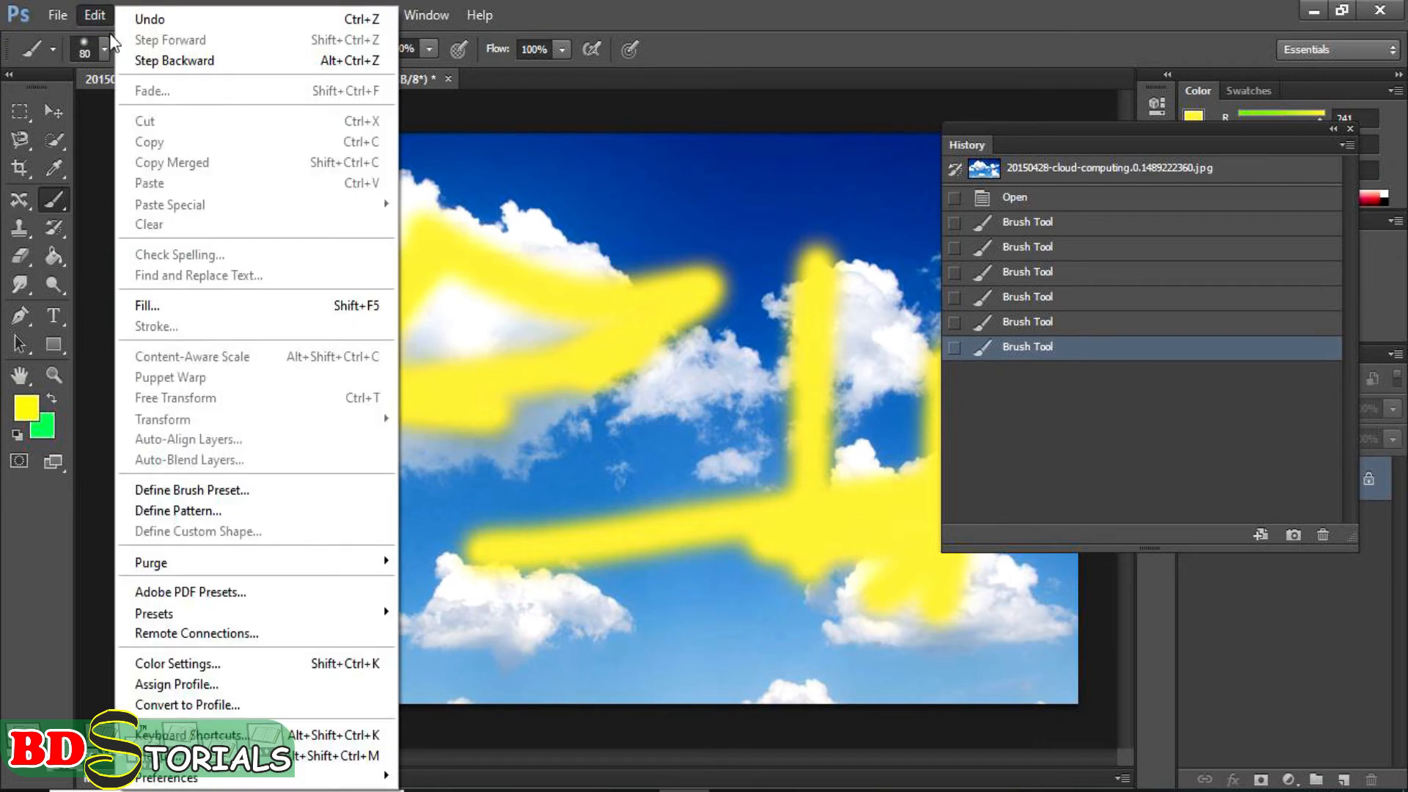
mouse_move(182, 779)
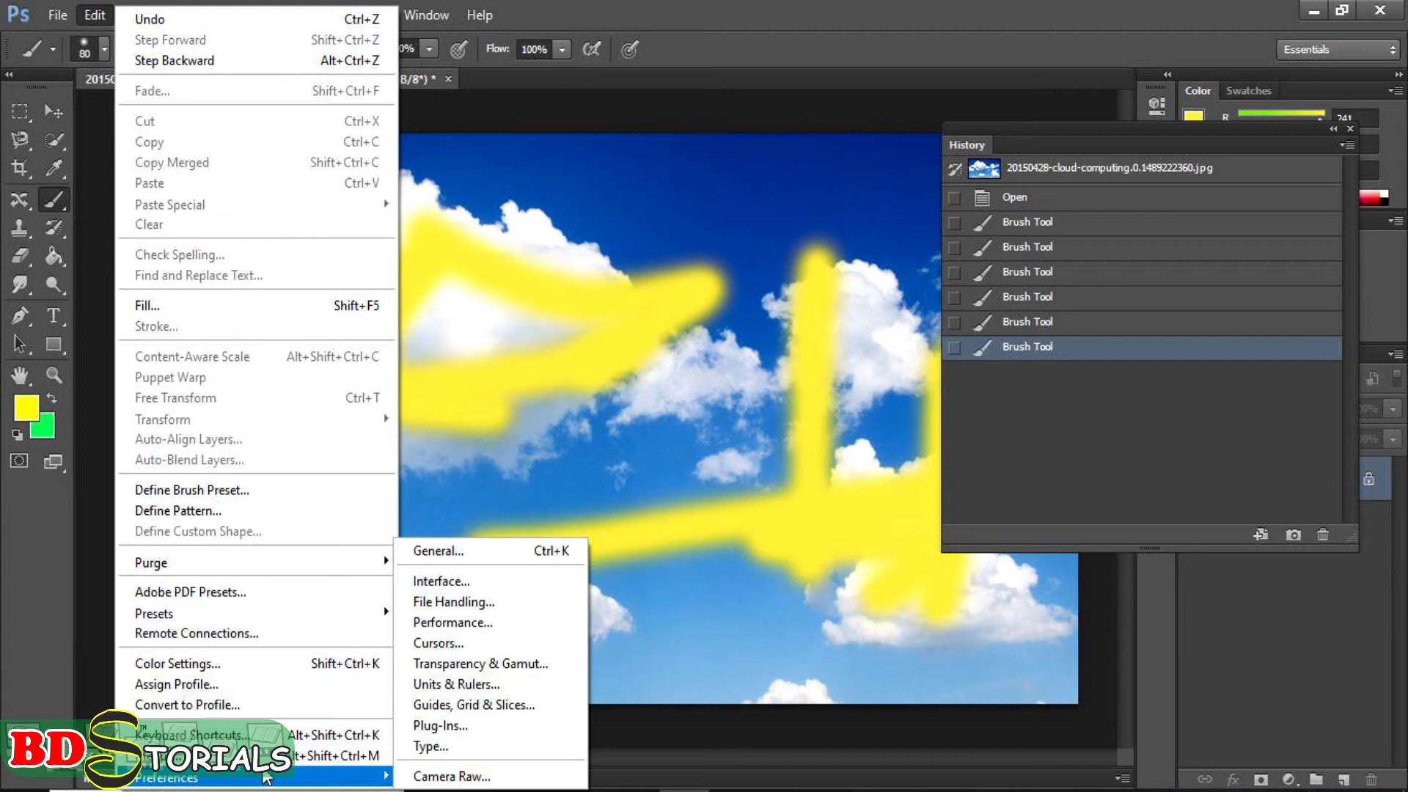
click(455, 625)
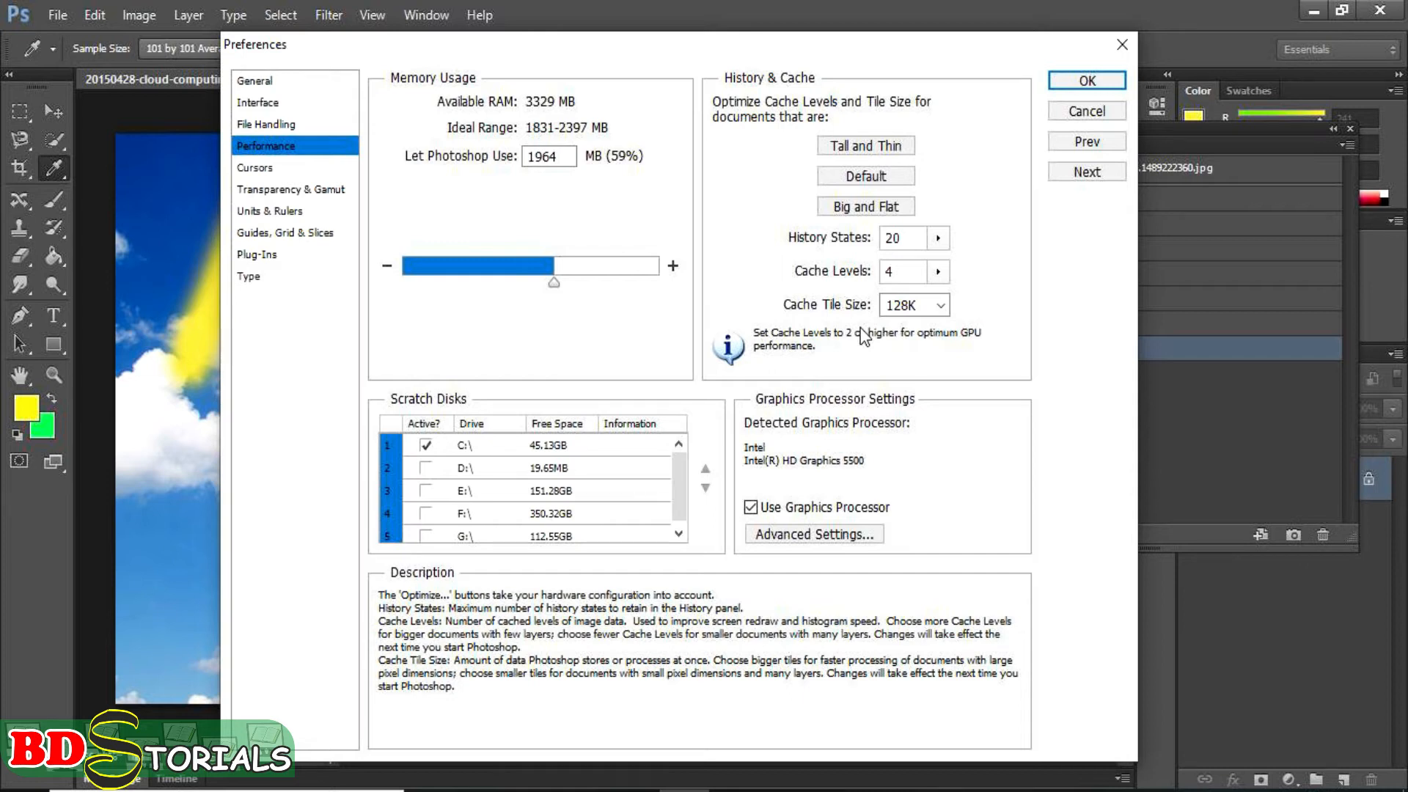
click(1088, 81)
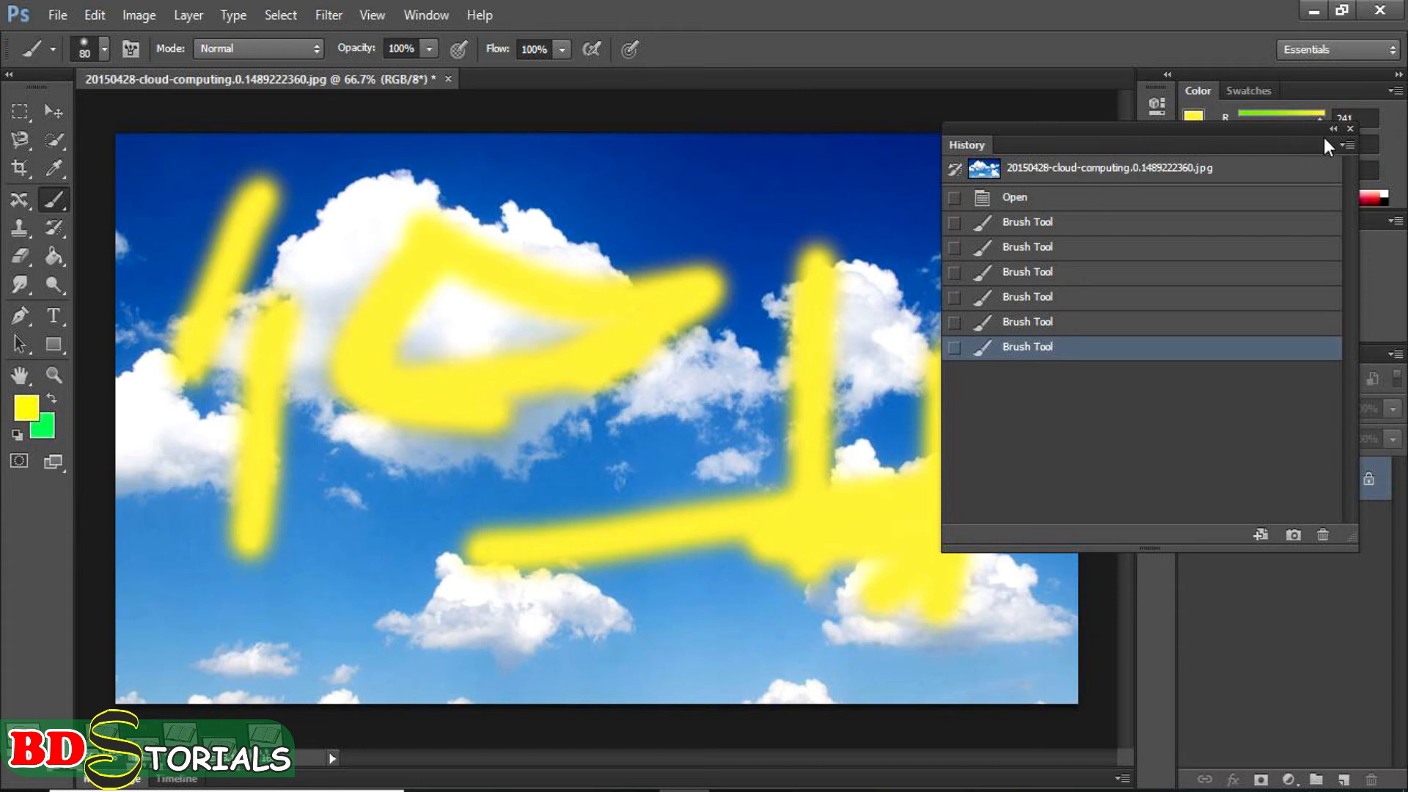
Shift the History panel off the painted strokes and return to the original image snapshot
drag(1139, 133, 1201, 143)
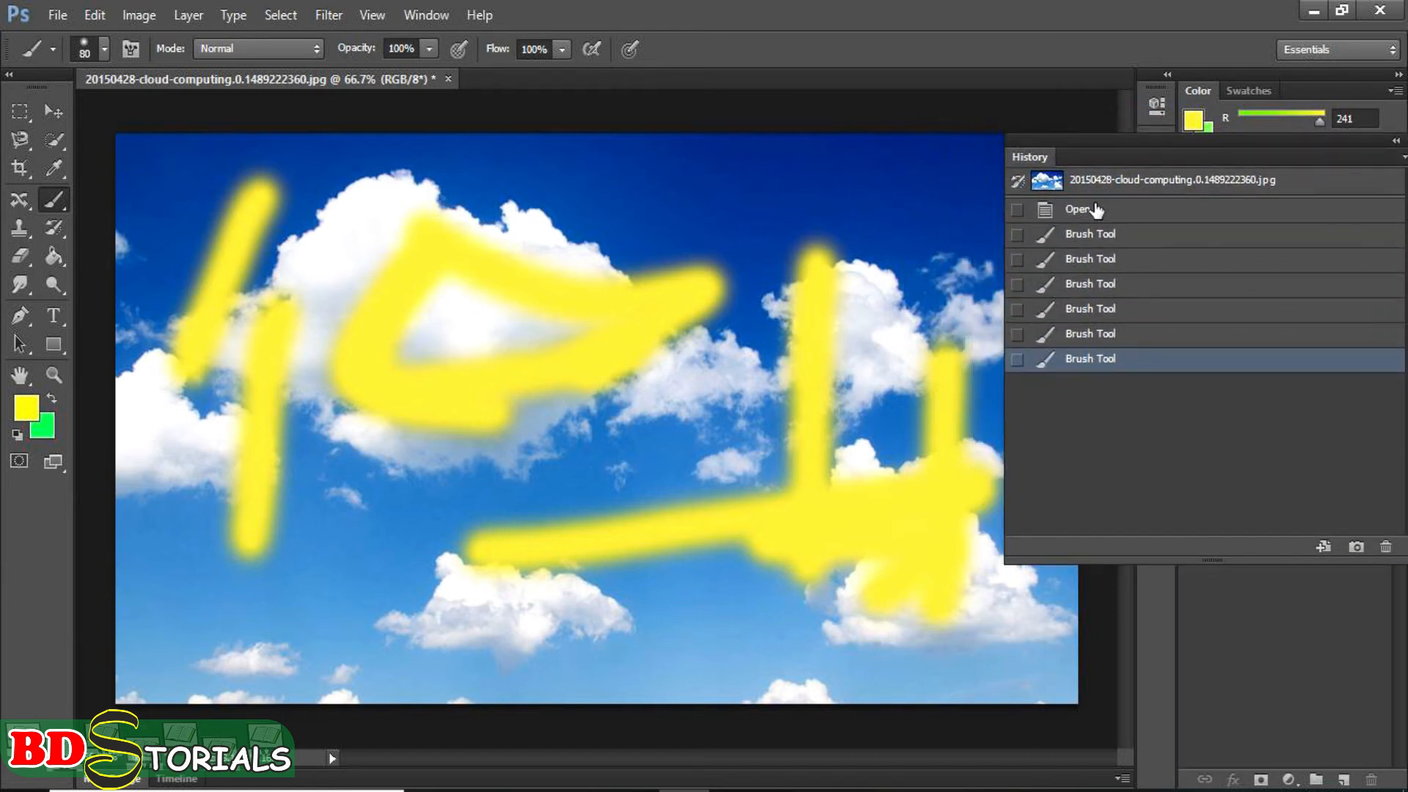
click(1084, 180)
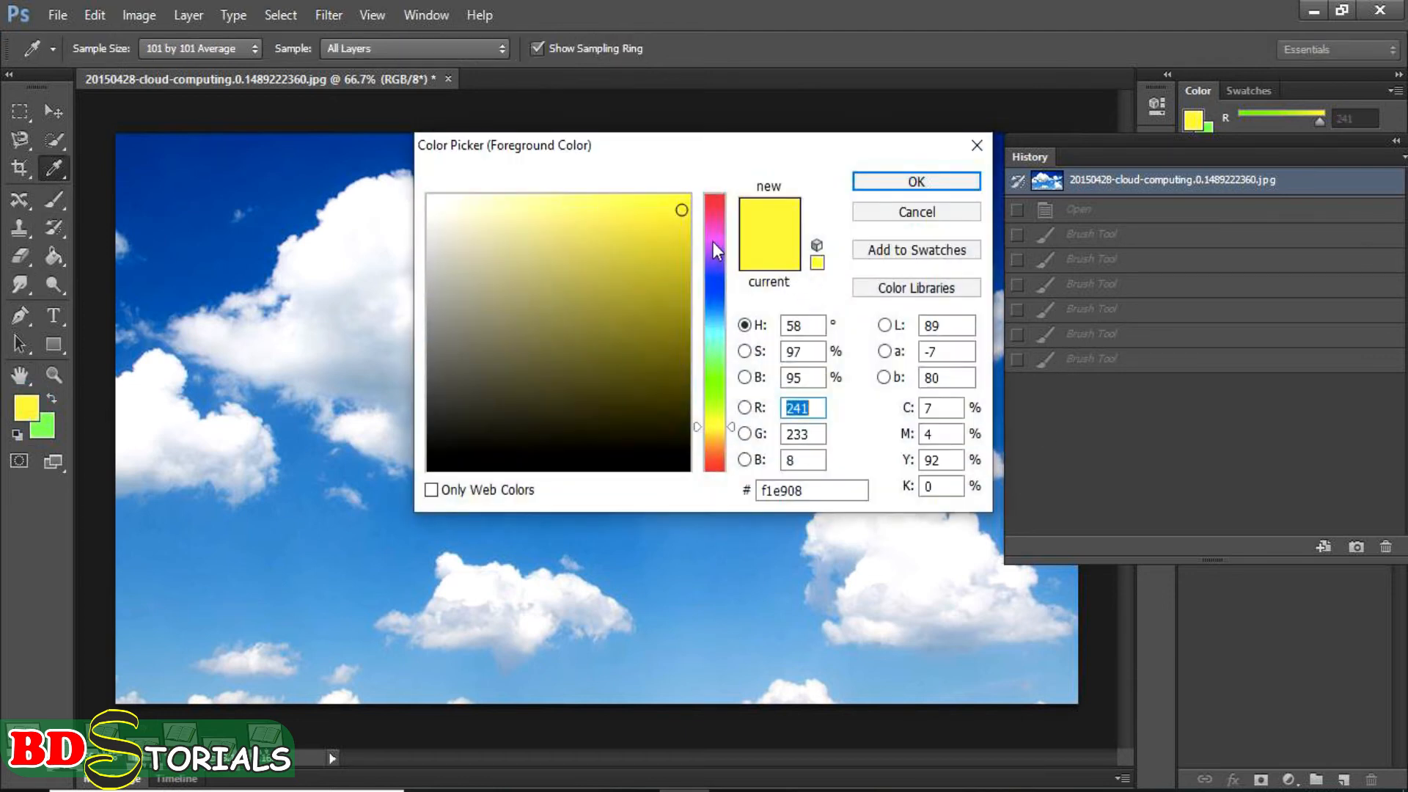
Set the foreground color to red #f10823 and the brush blending mode to Overlay
click(719, 201)
click(914, 182)
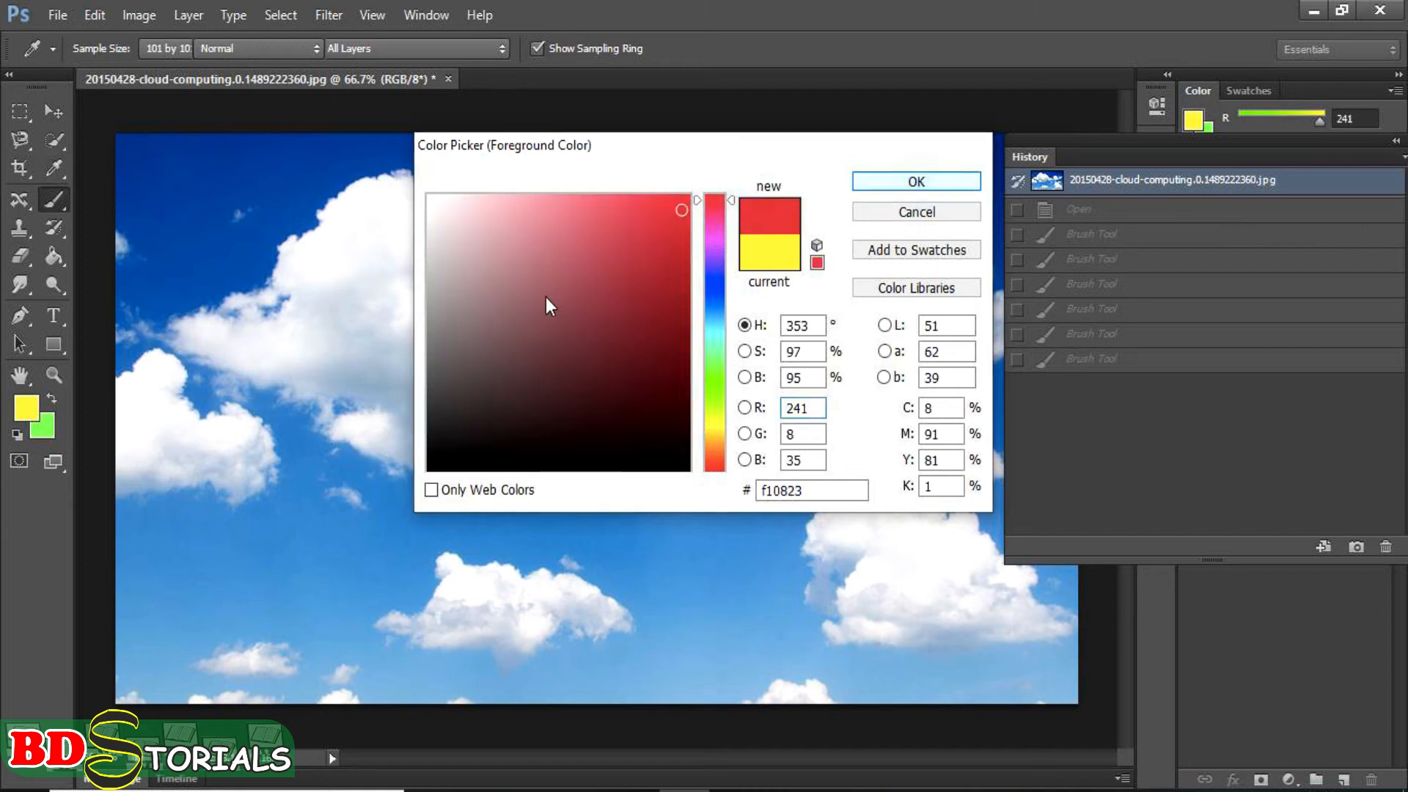
click(313, 49)
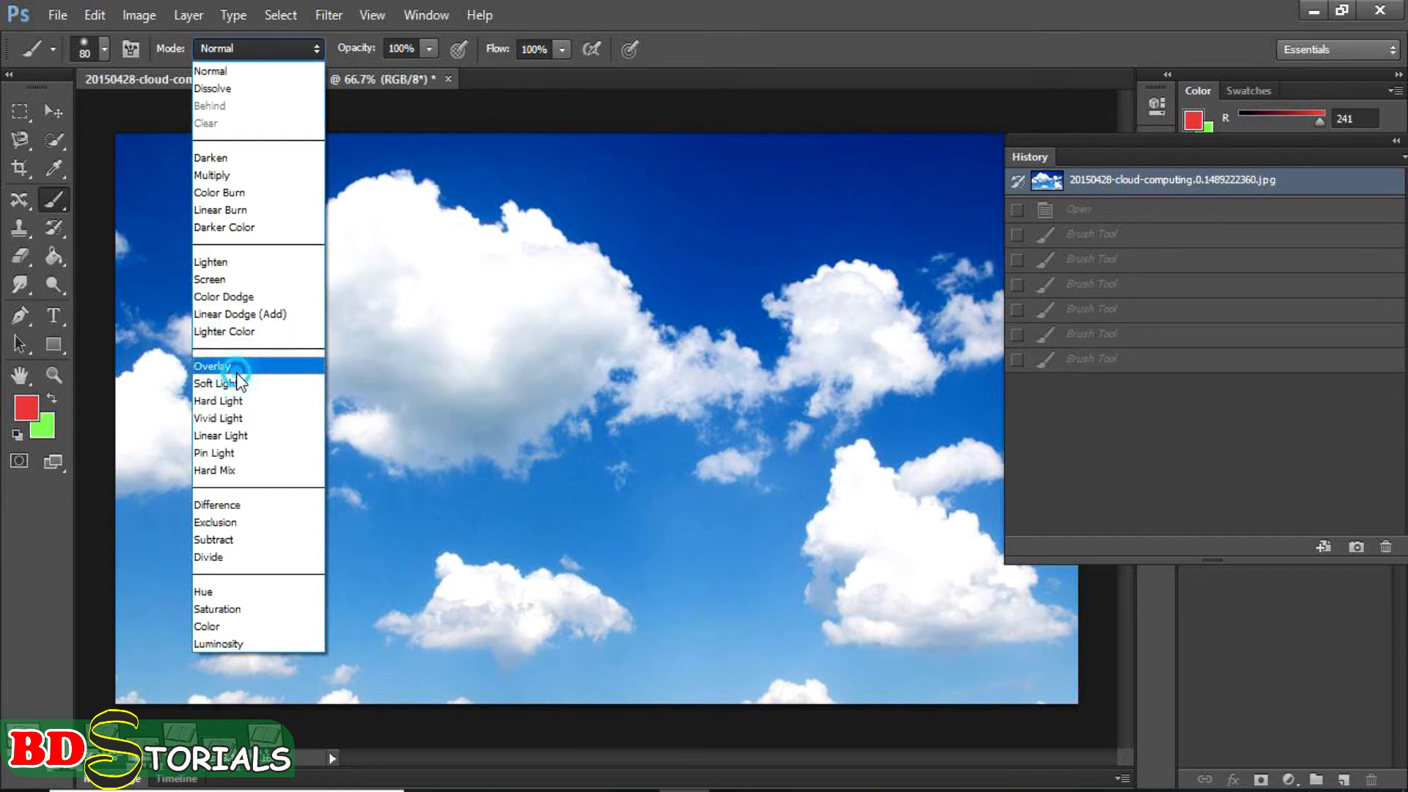
click(224, 366)
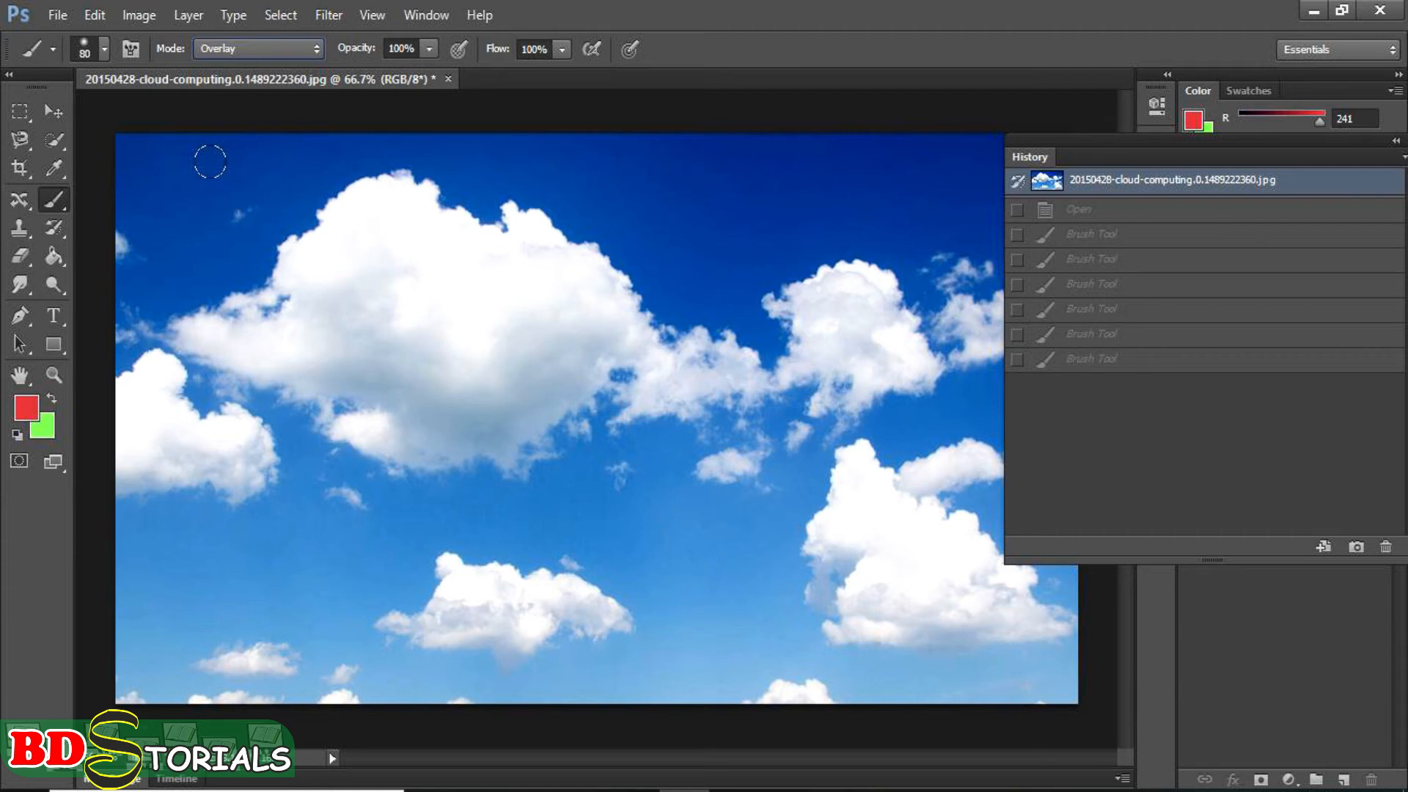
Paint a dab on the sky beside the large cloud and enlarge the brush to 250 px
click(251, 258)
key(bracketright)
key(bracketright)
key(bracketright)
key(bracketright)
key(bracketright)
key(bracketright)
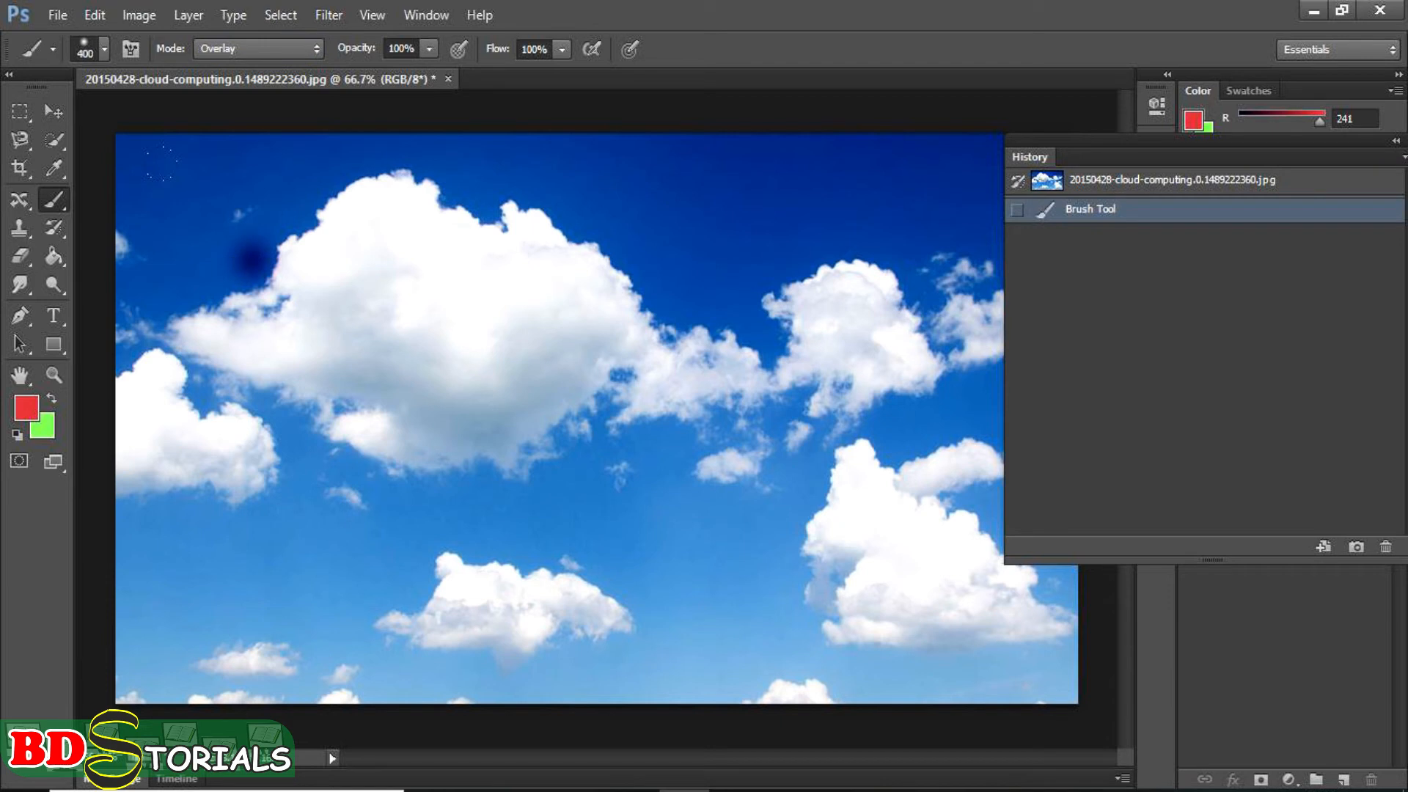
key(bracketleft)
key(bracketleft)
Paint red Overlay strokes over the upper-left sky, the lower sky and its clouds, and save a new history snapshot
click(208, 195)
mouse_move(149, 140)
mouse_down()
mouse_move(101, 128)
mouse_move(83, 233)
mouse_move(158, 161)
mouse_move(229, 127)
mouse_move(146, 122)
mouse_move(111, 147)
mouse_move(81, 389)
mouse_up()
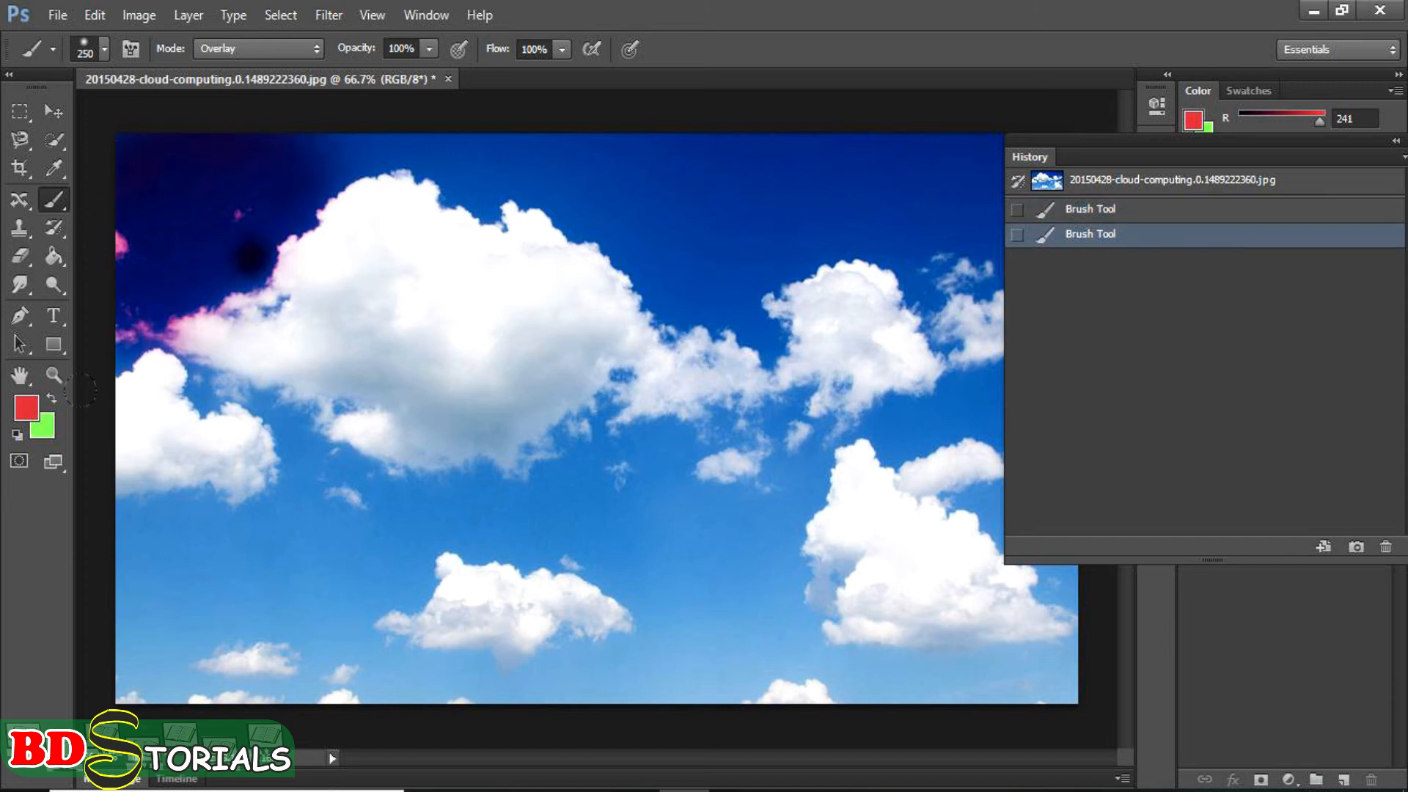
mouse_move(93, 527)
mouse_down()
mouse_move(143, 579)
mouse_move(133, 612)
mouse_move(98, 611)
mouse_move(93, 548)
mouse_move(153, 590)
mouse_move(219, 606)
mouse_move(396, 585)
mouse_move(522, 613)
mouse_move(706, 582)
mouse_move(965, 618)
mouse_move(993, 573)
mouse_move(959, 444)
mouse_move(967, 329)
mouse_move(929, 369)
mouse_move(897, 456)
mouse_move(830, 523)
mouse_move(736, 499)
mouse_move(518, 541)
mouse_move(422, 522)
mouse_move(260, 538)
mouse_move(108, 501)
mouse_up()
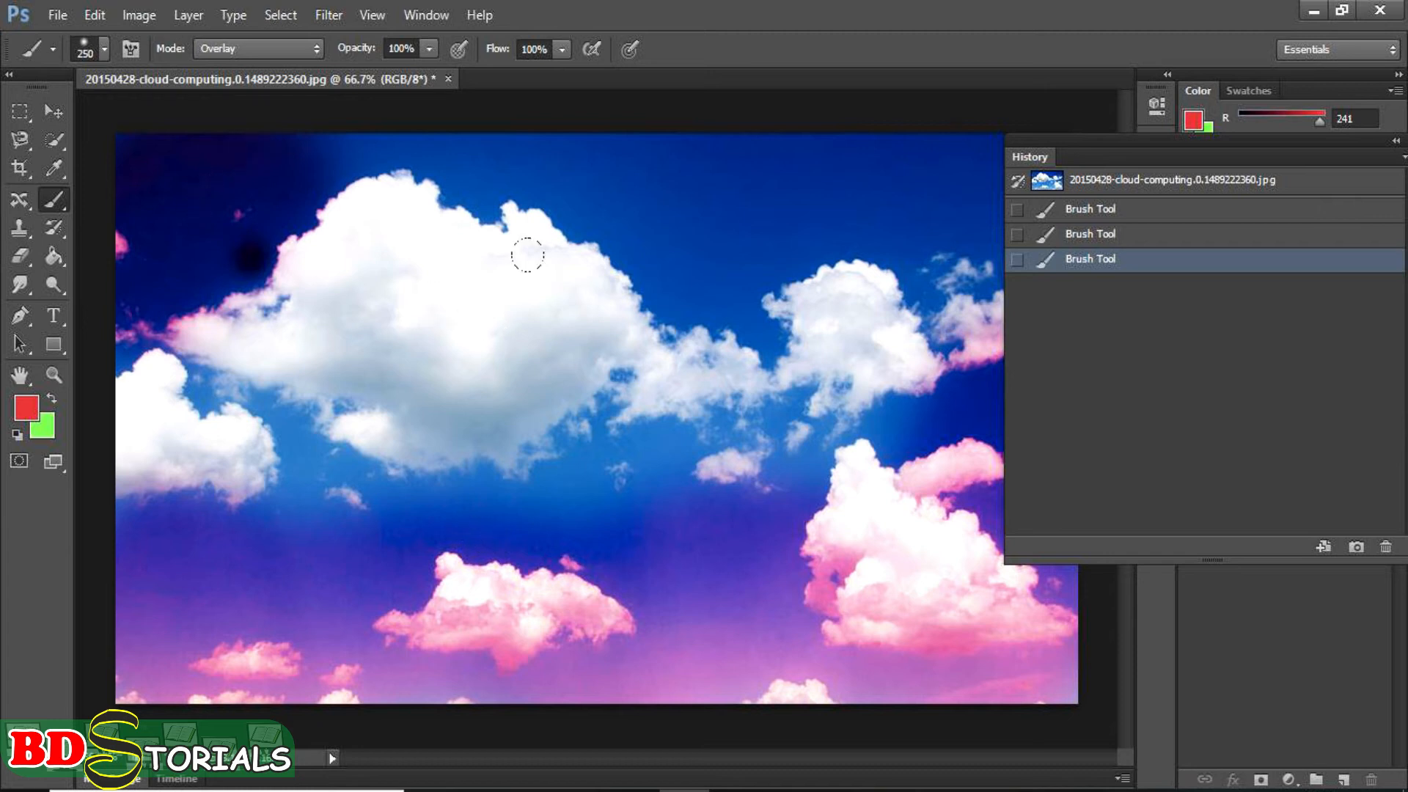
click(1357, 547)
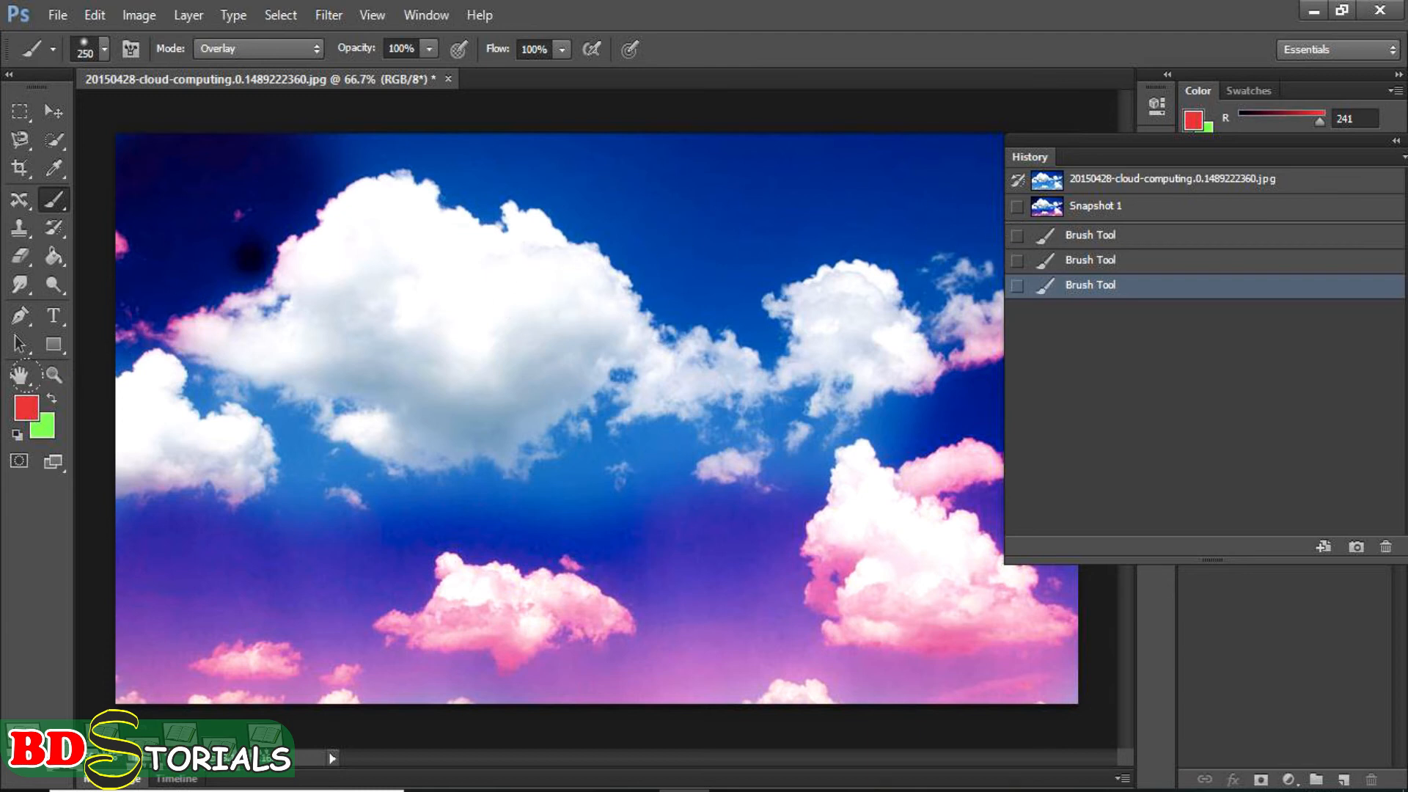
Swap the foreground and background colors and paint green over the large cloud and its neighbouring clouds
click(49, 399)
mouse_move(430, 327)
mouse_down()
mouse_move(384, 277)
mouse_move(487, 305)
mouse_move(343, 295)
mouse_move(167, 363)
mouse_move(187, 462)
mouse_up()
mouse_move(339, 362)
mouse_down()
mouse_move(518, 402)
mouse_move(824, 327)
mouse_move(894, 285)
mouse_move(399, 355)
mouse_move(370, 293)
mouse_move(411, 191)
mouse_move(190, 290)
mouse_move(147, 440)
mouse_move(792, 462)
mouse_move(780, 467)
mouse_up()
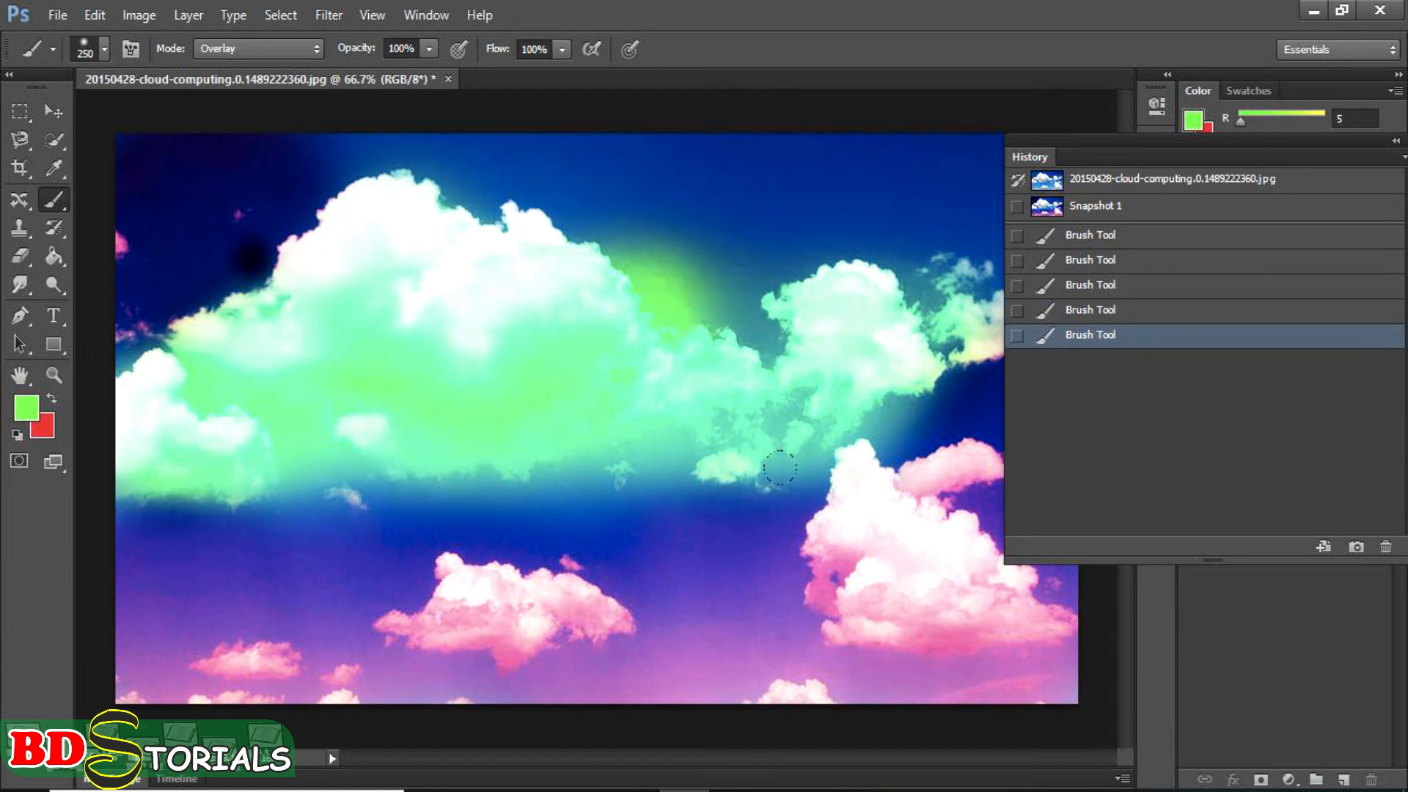
Make Snapshot 1 the History Brush source, restore that snapshot, and go back to the original image snapshot
click(1018, 207)
click(1104, 212)
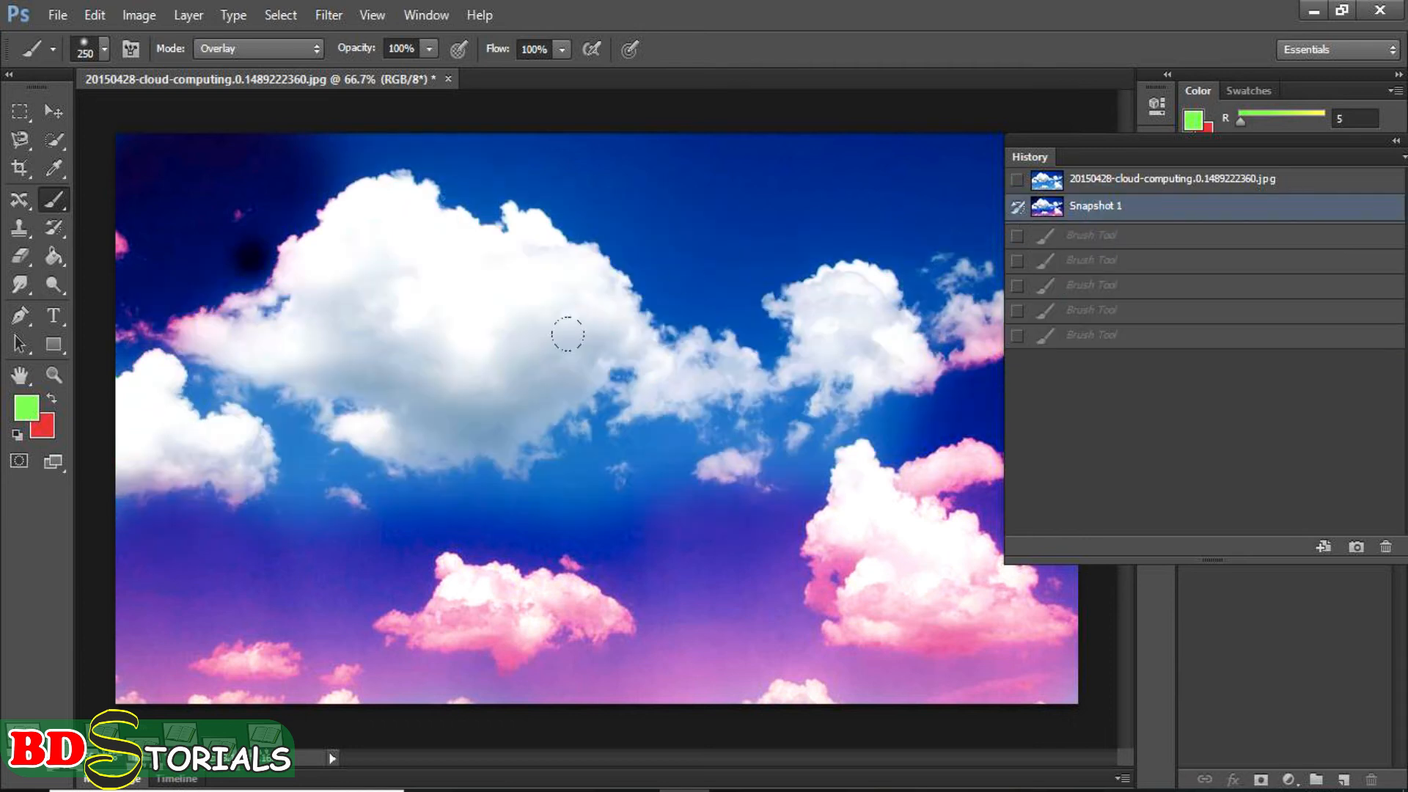
click(1102, 189)
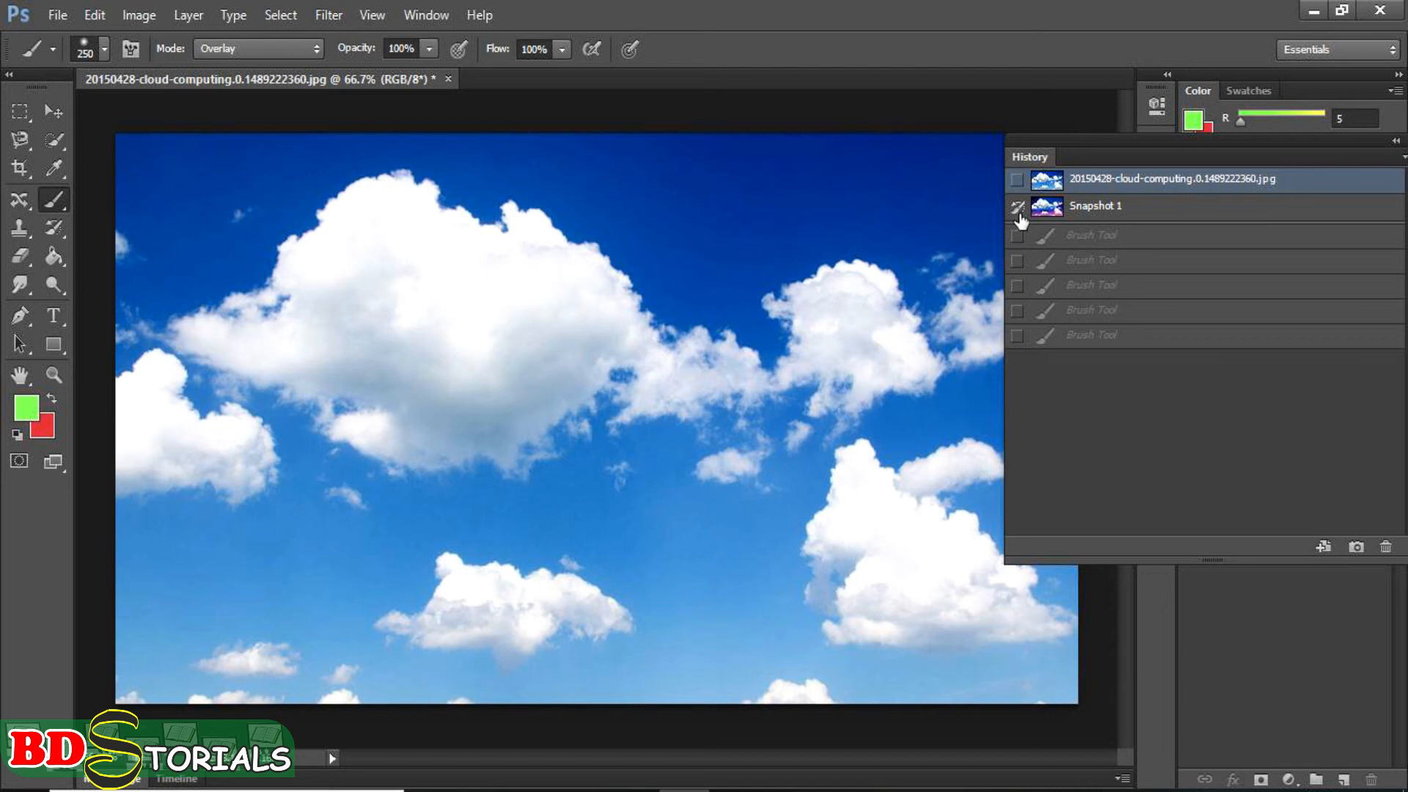
Return to the last Brush Tool state in the history and choose the History Brush
click(1084, 215)
click(1084, 339)
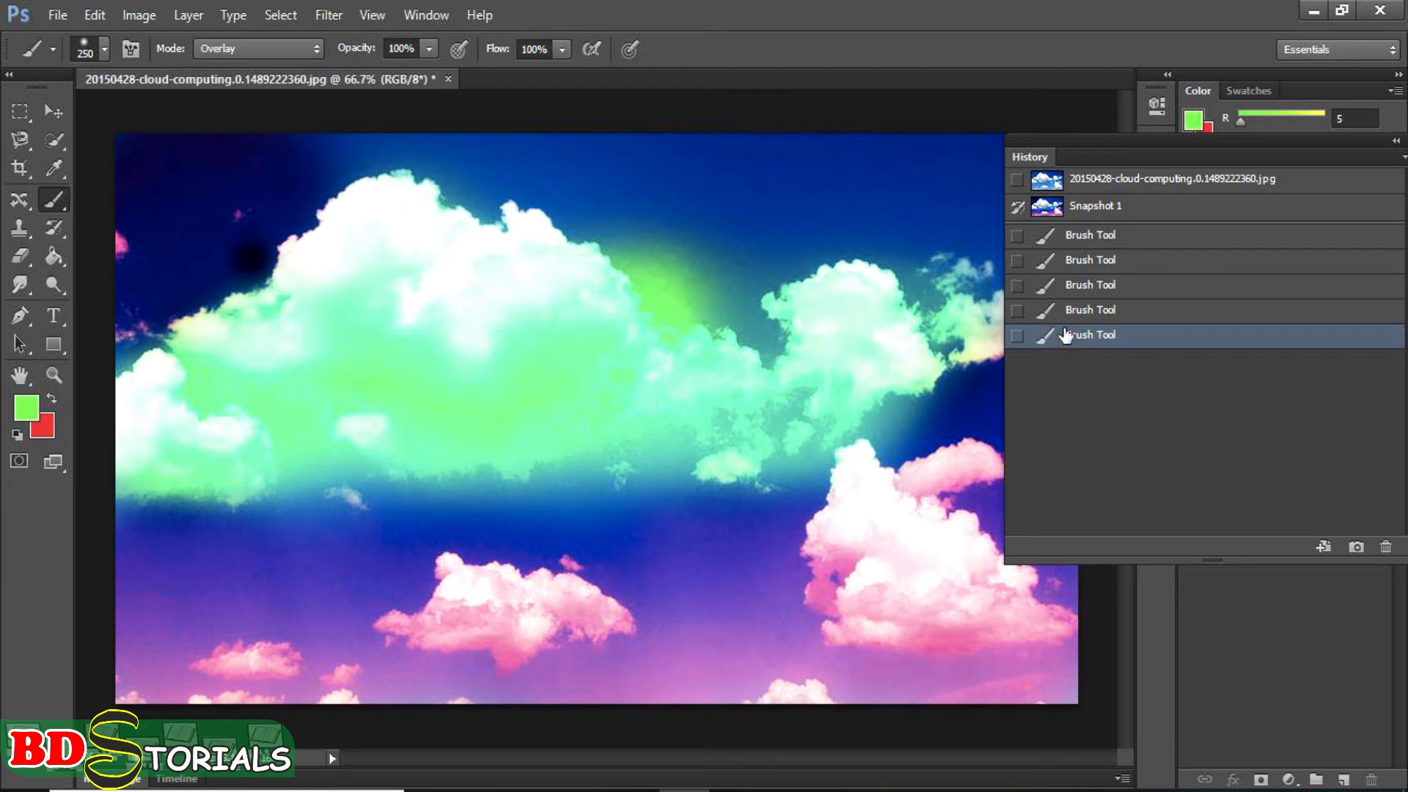
click(58, 228)
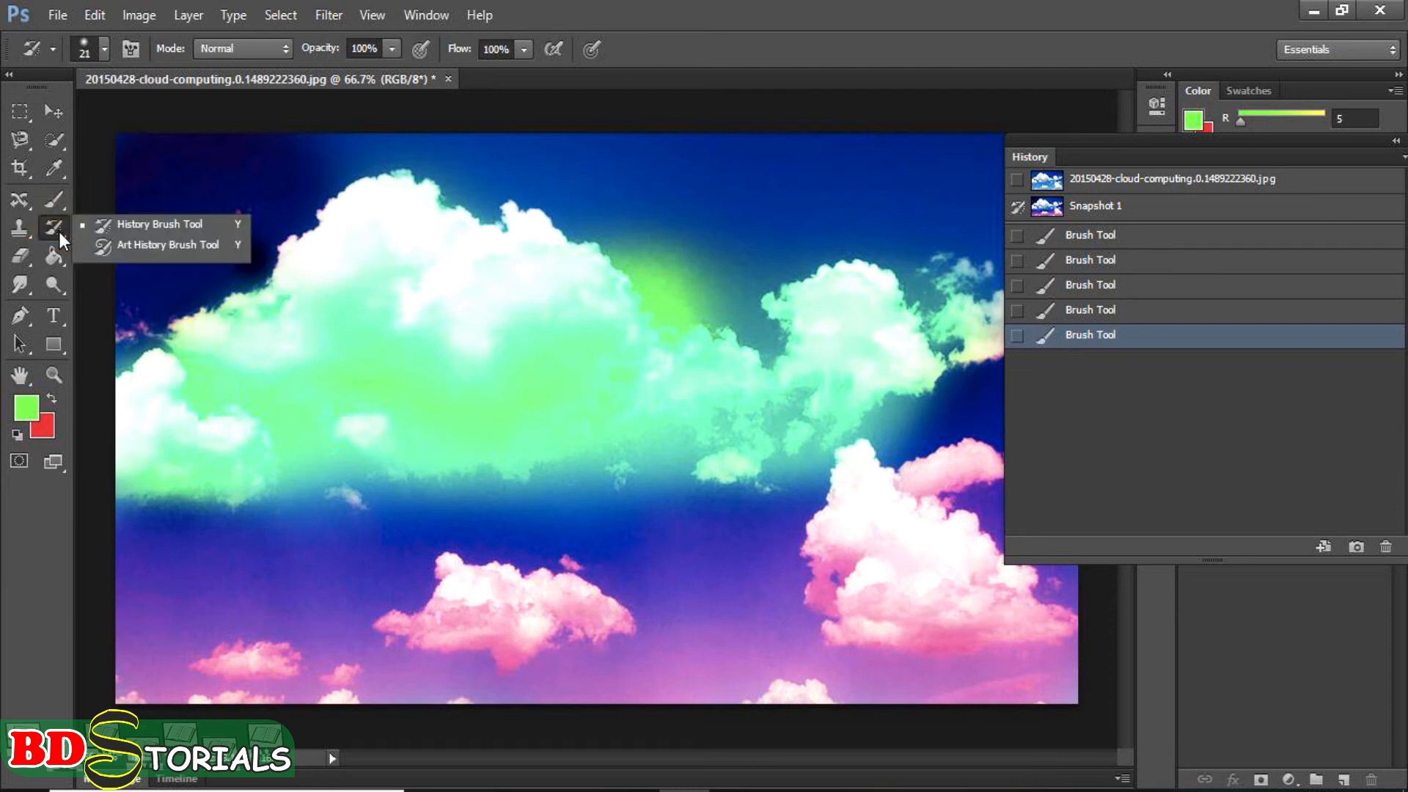
click(163, 223)
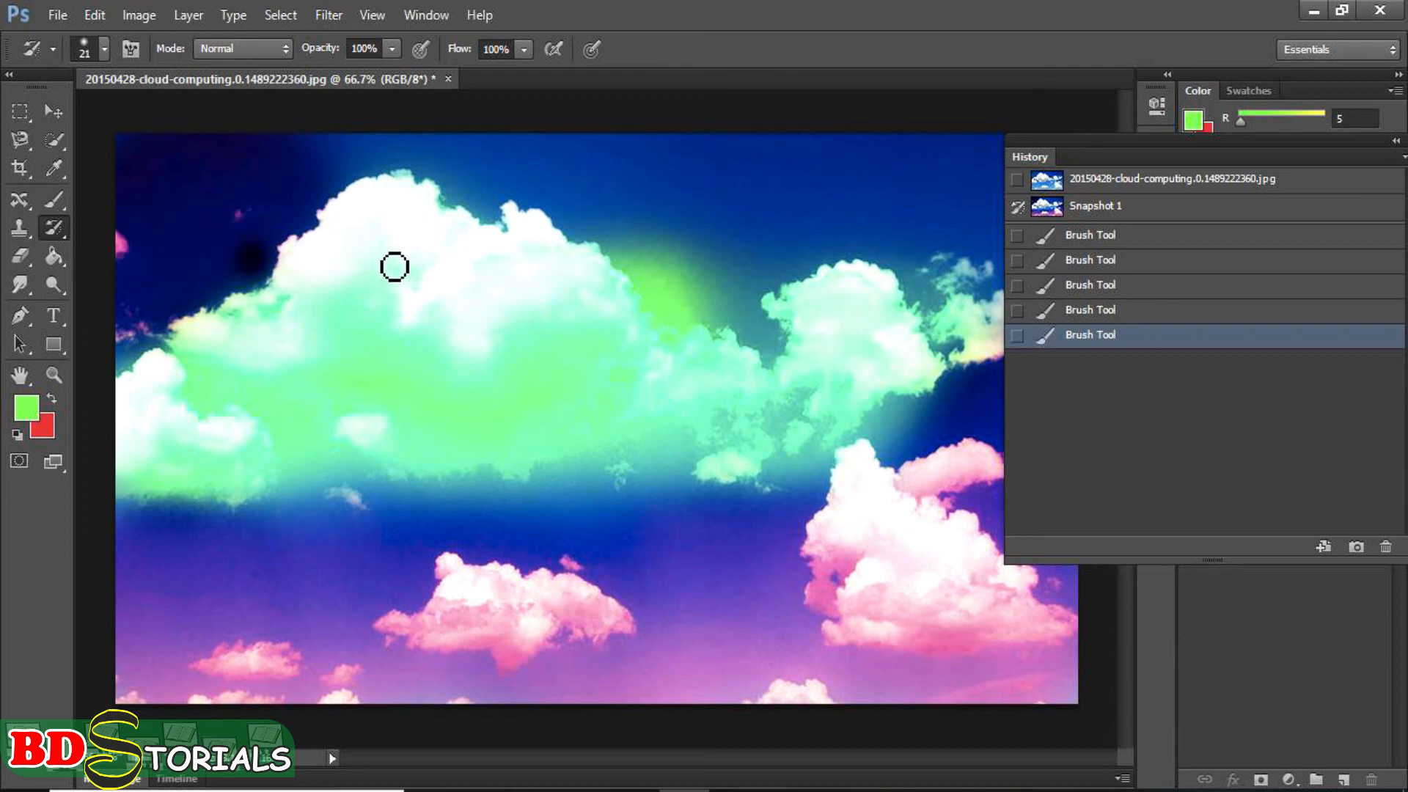
Enlarge the History Brush to 250 px and paint over the green clouds and the lower sky to restore Snapshot 1
key(bracketright)
key(bracketright)
key(bracketright)
key(bracketright)
key(bracketright)
key(bracketright)
key(bracketright)
key(bracketright)
key(bracketright)
key(bracketright)
key(bracketright)
key(bracketright)
mouse_move(570, 271)
mouse_down()
mouse_move(630, 247)
mouse_move(601, 326)
mouse_move(437, 308)
mouse_move(349, 395)
mouse_move(412, 517)
mouse_up()
mouse_move(332, 553)
mouse_down()
mouse_move(649, 487)
mouse_move(796, 569)
mouse_up()
drag(893, 536, 946, 567)
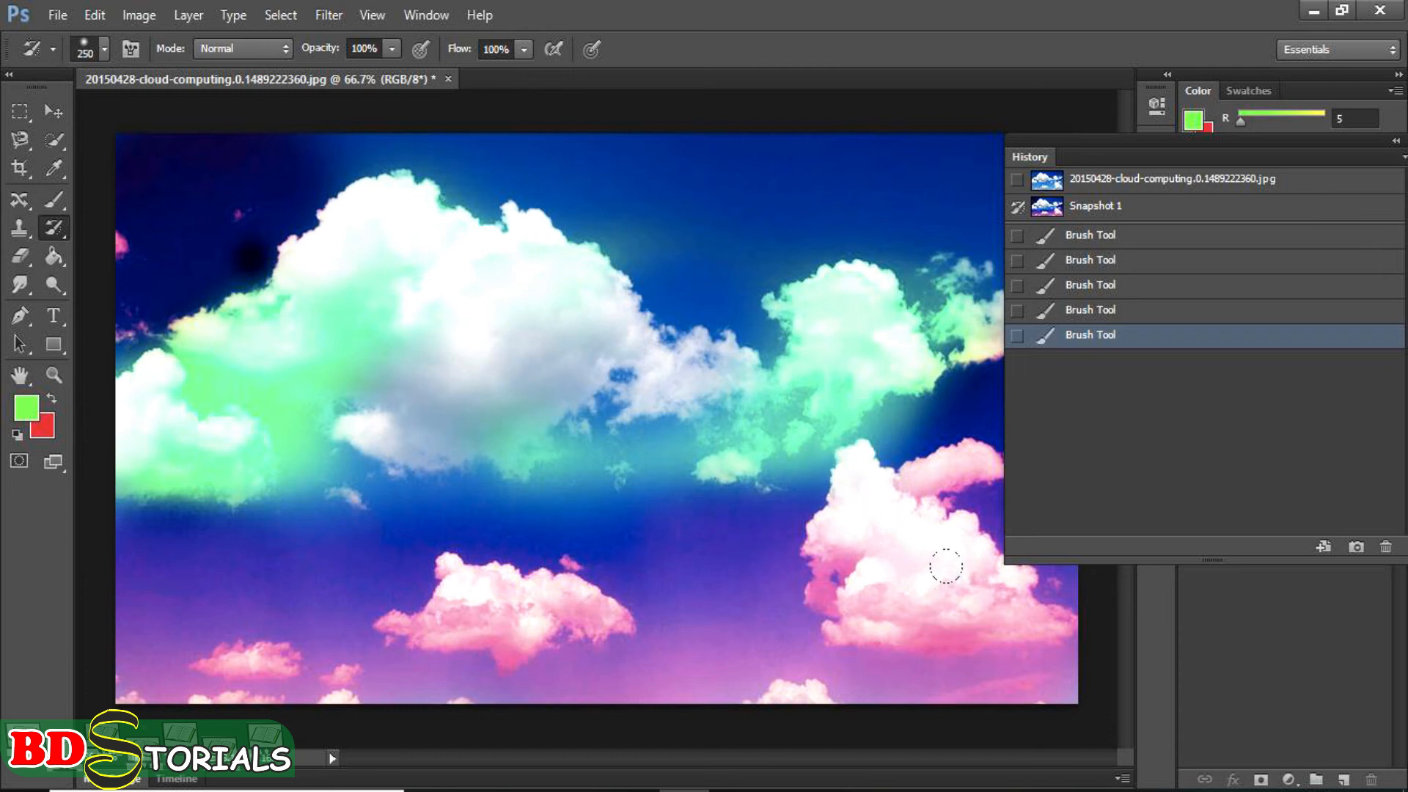
mouse_move(469, 573)
mouse_down()
mouse_move(333, 342)
mouse_move(366, 223)
mouse_move(203, 336)
mouse_move(155, 443)
mouse_move(158, 293)
mouse_move(91, 431)
mouse_move(88, 480)
mouse_move(301, 355)
mouse_move(449, 403)
mouse_move(510, 402)
mouse_move(594, 306)
mouse_move(712, 352)
mouse_move(853, 323)
mouse_move(907, 231)
mouse_move(887, 355)
mouse_move(787, 300)
mouse_move(651, 335)
mouse_move(603, 371)
mouse_move(550, 205)
mouse_move(234, 180)
mouse_move(174, 261)
mouse_up()
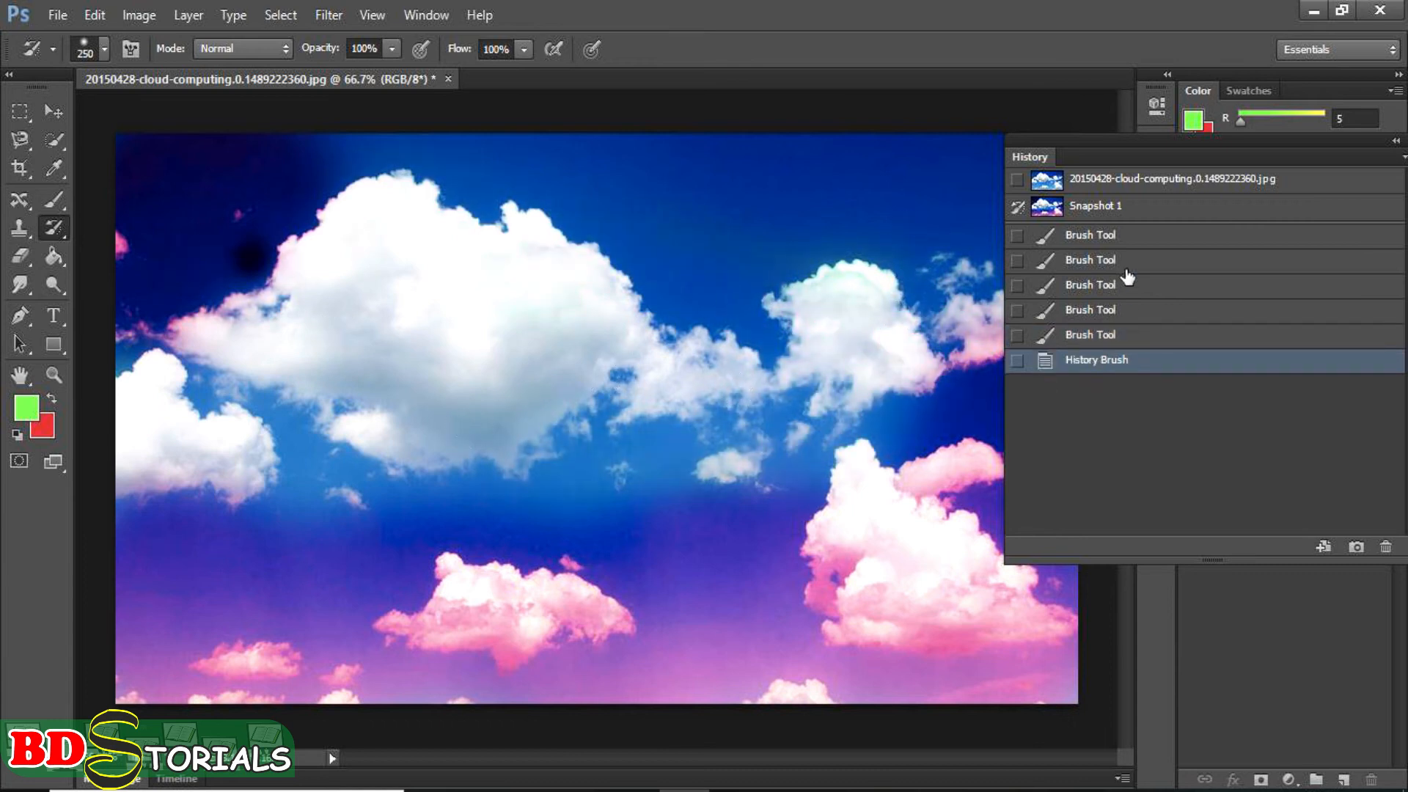
Make the original image the History Brush source and paint over the clouds and sky to bring back their original colors
click(1017, 180)
mouse_move(628, 369)
mouse_down()
mouse_move(650, 478)
mouse_move(691, 534)
mouse_move(804, 532)
mouse_move(846, 434)
mouse_move(893, 421)
mouse_move(942, 482)
mouse_move(925, 588)
mouse_move(943, 603)
mouse_move(996, 583)
mouse_move(923, 607)
mouse_move(773, 584)
mouse_move(657, 629)
mouse_move(578, 571)
mouse_move(476, 568)
mouse_move(424, 618)
mouse_move(357, 570)
mouse_move(371, 501)
mouse_move(445, 532)
mouse_move(482, 601)
mouse_move(582, 519)
mouse_move(573, 450)
mouse_move(363, 518)
mouse_move(208, 611)
mouse_move(144, 578)
mouse_move(125, 522)
mouse_move(67, 603)
mouse_move(67, 639)
mouse_move(193, 511)
mouse_move(162, 316)
mouse_move(121, 234)
mouse_move(111, 151)
mouse_move(131, 120)
mouse_move(193, 117)
mouse_move(197, 223)
mouse_move(272, 157)
mouse_move(239, 115)
mouse_move(97, 117)
mouse_move(69, 152)
mouse_up()
mouse_move(978, 143)
mouse_down()
mouse_move(905, 454)
mouse_move(945, 634)
mouse_move(976, 619)
mouse_move(401, 590)
mouse_move(264, 606)
mouse_move(147, 566)
mouse_move(127, 360)
mouse_move(126, 453)
mouse_move(117, 384)
mouse_move(118, 141)
mouse_up()
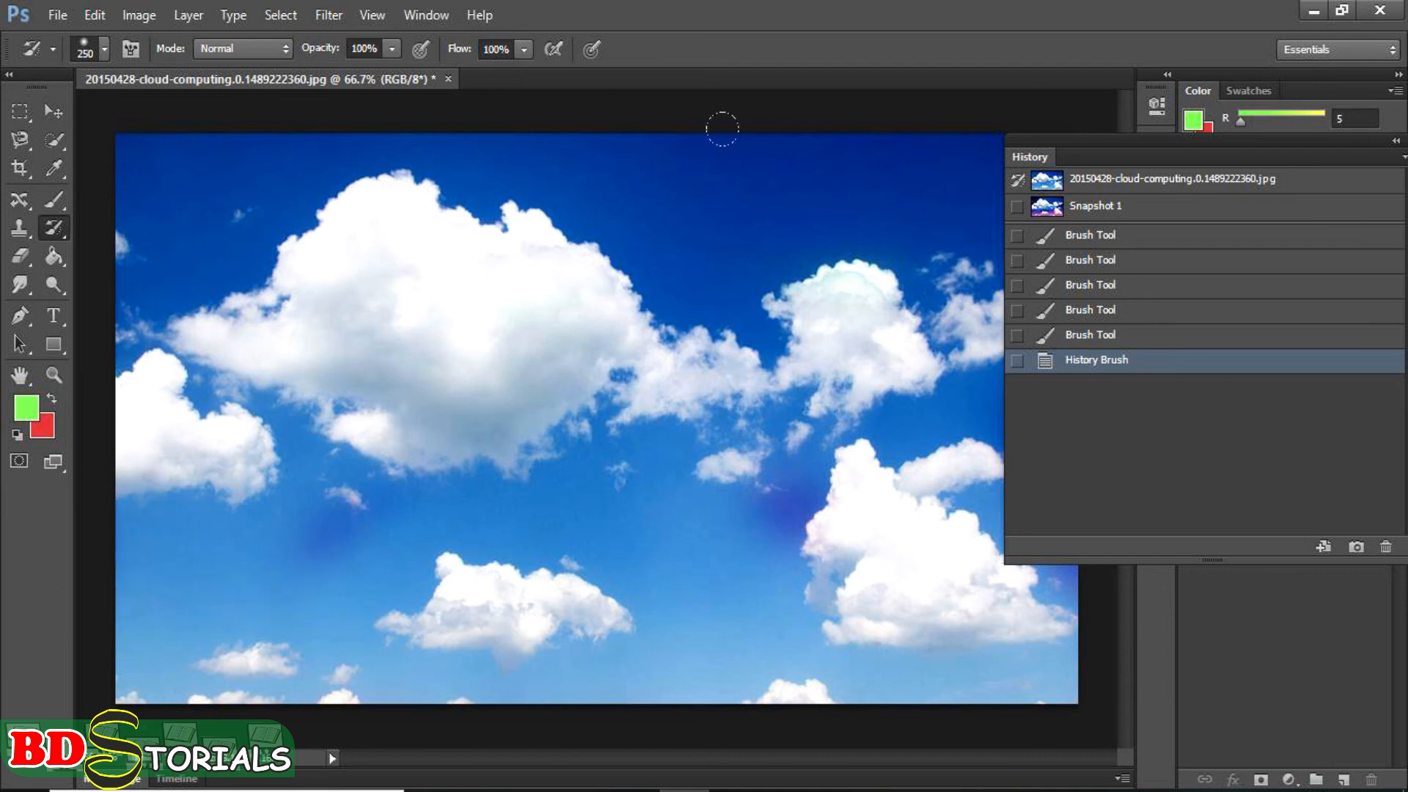
drag(844, 266, 879, 323)
Restore Snapshot 1 with it set as the history source, and switch to the Art History Brush
click(1018, 207)
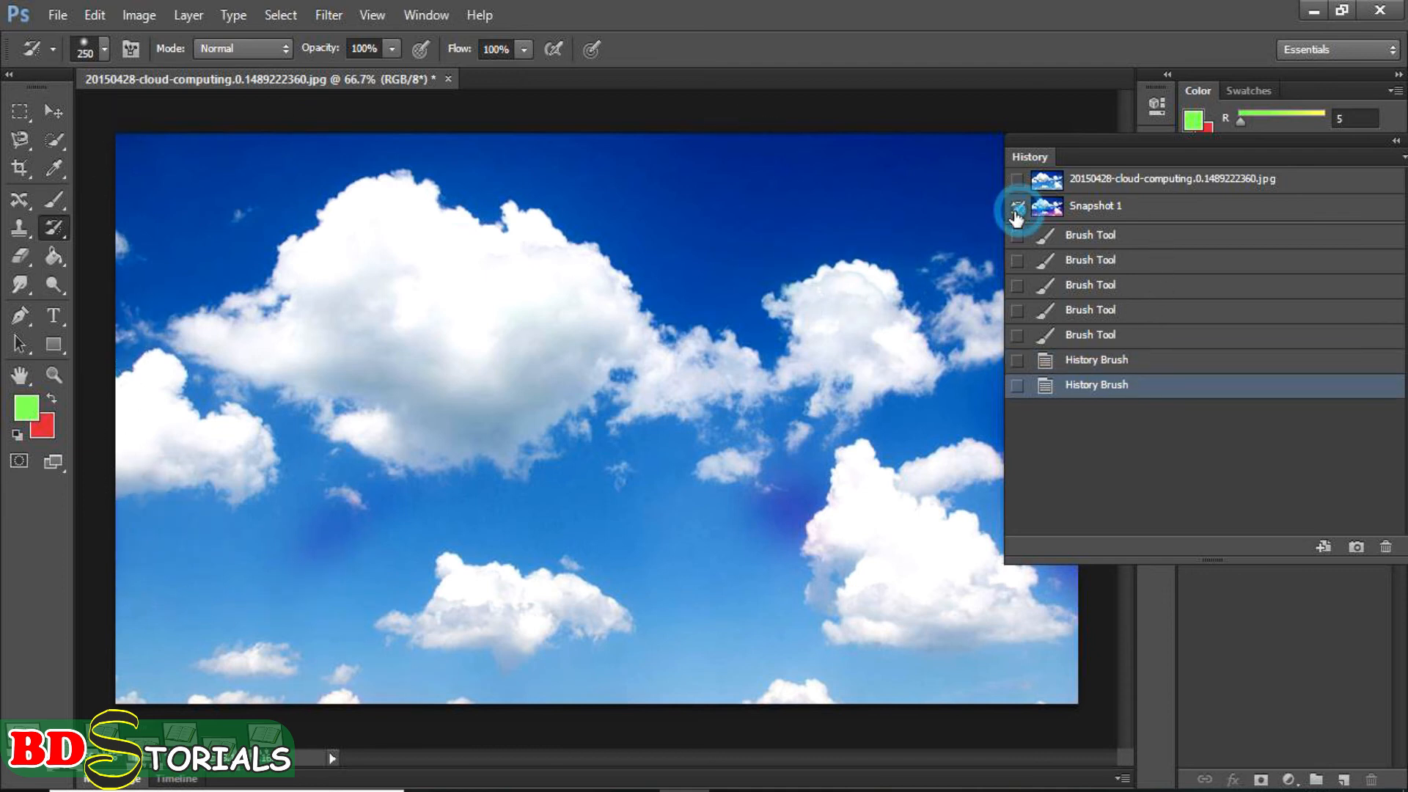
click(1082, 211)
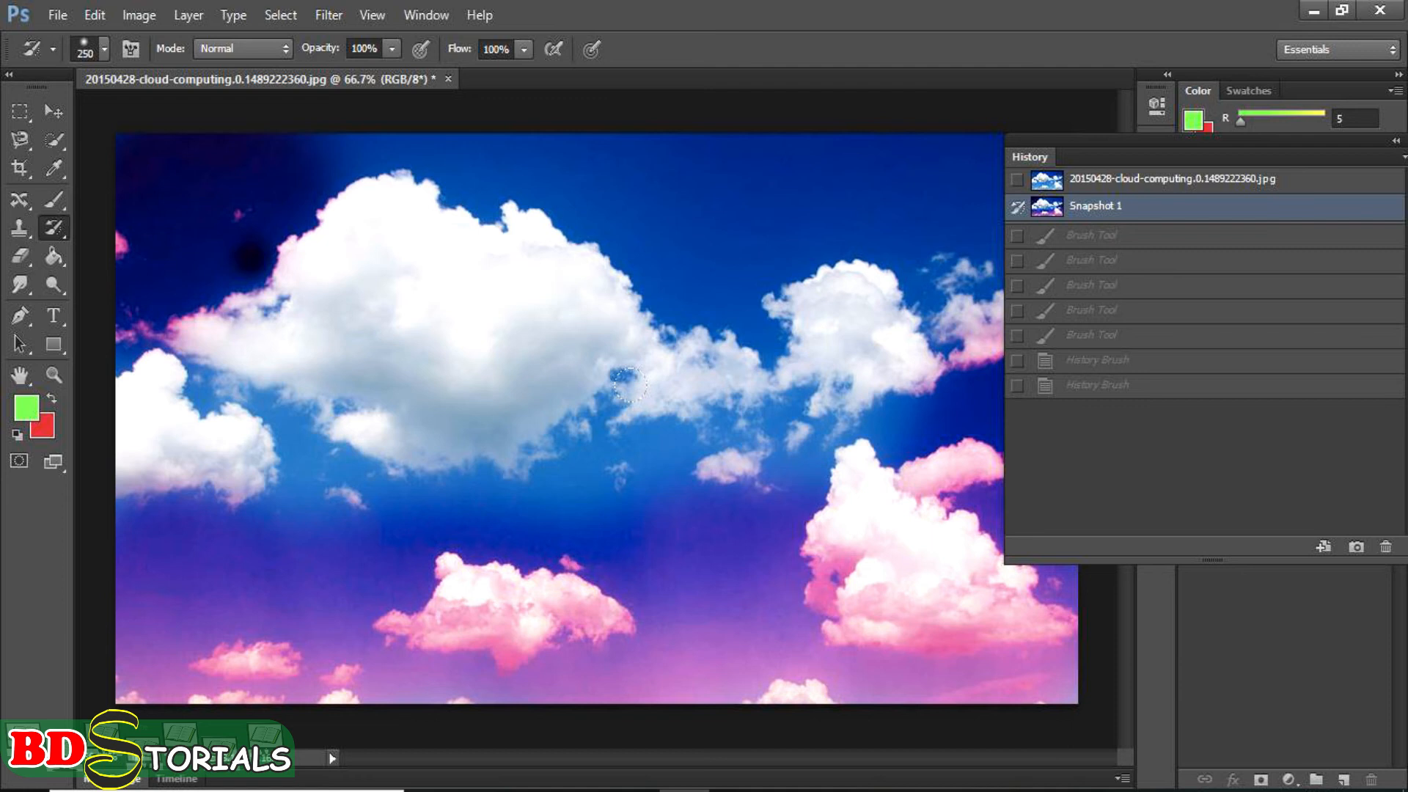
click(61, 233)
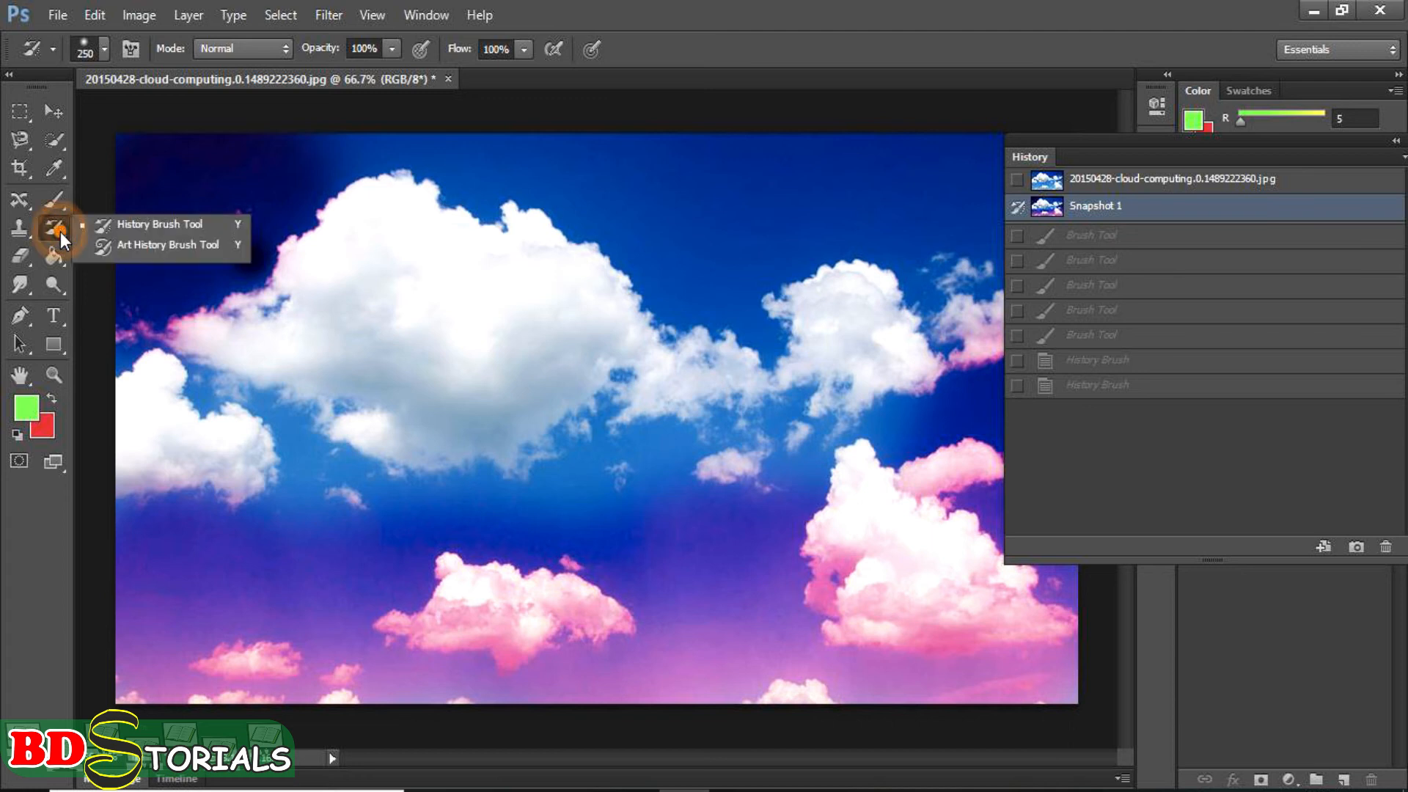
click(156, 254)
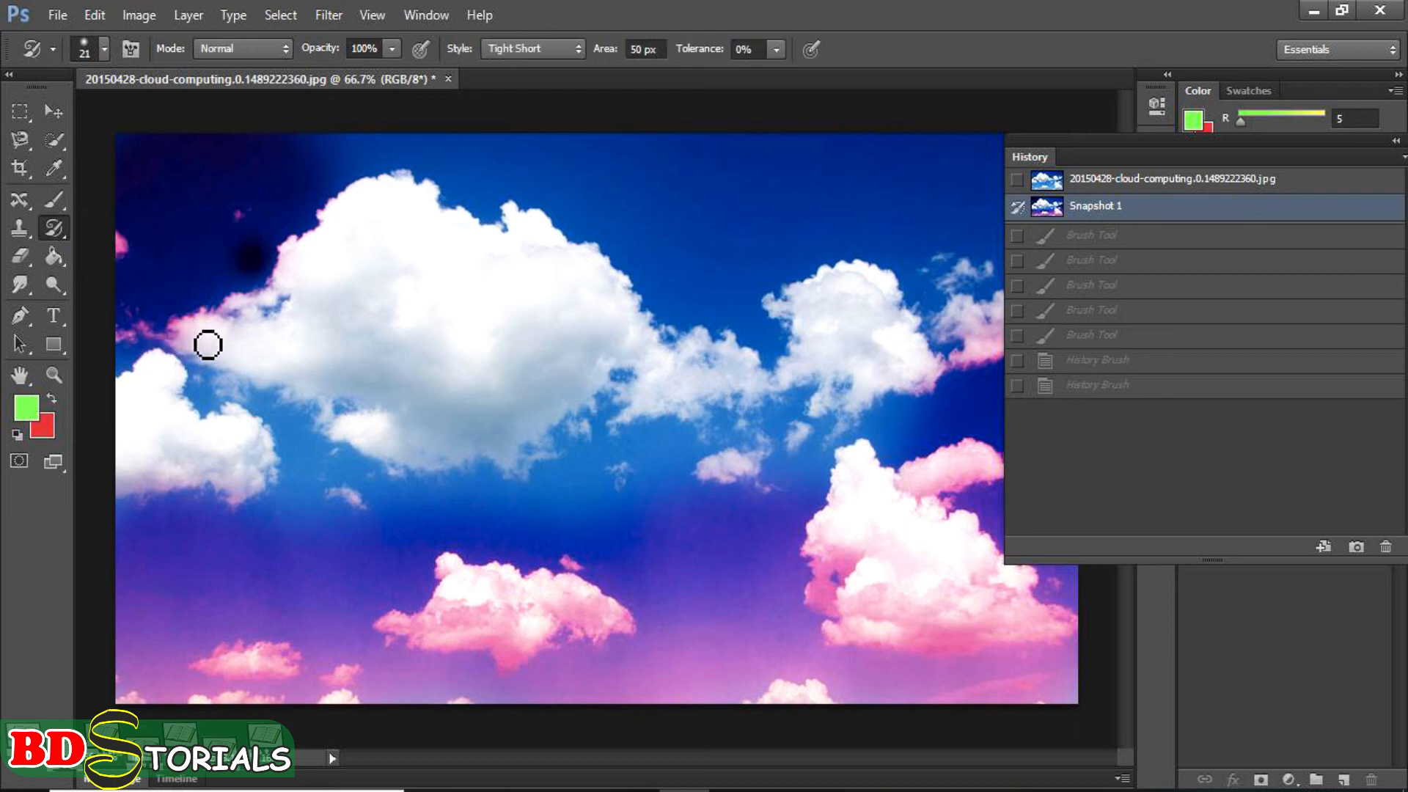
Enlarge the Art History Brush to 175 px and paint Tight Short strokes over the whole image
key(bracketright)
key(bracketright)
key(bracketright)
key(bracketright)
key(bracketright)
key(bracketright)
key(bracketright)
key(bracketright)
key(bracketright)
key(bracketright)
mouse_move(253, 149)
mouse_down()
mouse_move(132, 176)
mouse_move(136, 279)
mouse_up()
mouse_move(184, 644)
mouse_down()
mouse_move(119, 635)
mouse_move(157, 607)
mouse_move(135, 537)
mouse_move(169, 540)
mouse_move(328, 661)
mouse_move(462, 623)
mouse_up()
mouse_move(616, 685)
mouse_down()
mouse_move(587, 641)
mouse_move(650, 628)
mouse_up()
mouse_move(762, 651)
mouse_down()
mouse_move(775, 580)
mouse_move(833, 584)
mouse_up()
mouse_move(902, 616)
mouse_down()
mouse_move(874, 586)
mouse_move(905, 559)
mouse_move(926, 580)
mouse_move(898, 512)
mouse_move(911, 418)
mouse_move(737, 462)
mouse_move(661, 447)
mouse_move(412, 497)
mouse_move(337, 455)
mouse_move(295, 462)
mouse_move(259, 437)
mouse_move(300, 423)
mouse_move(403, 322)
mouse_move(635, 345)
mouse_move(728, 293)
mouse_move(855, 301)
mouse_move(626, 229)
mouse_move(475, 230)
mouse_move(617, 285)
mouse_move(858, 232)
mouse_move(914, 193)
mouse_move(916, 236)
mouse_up()
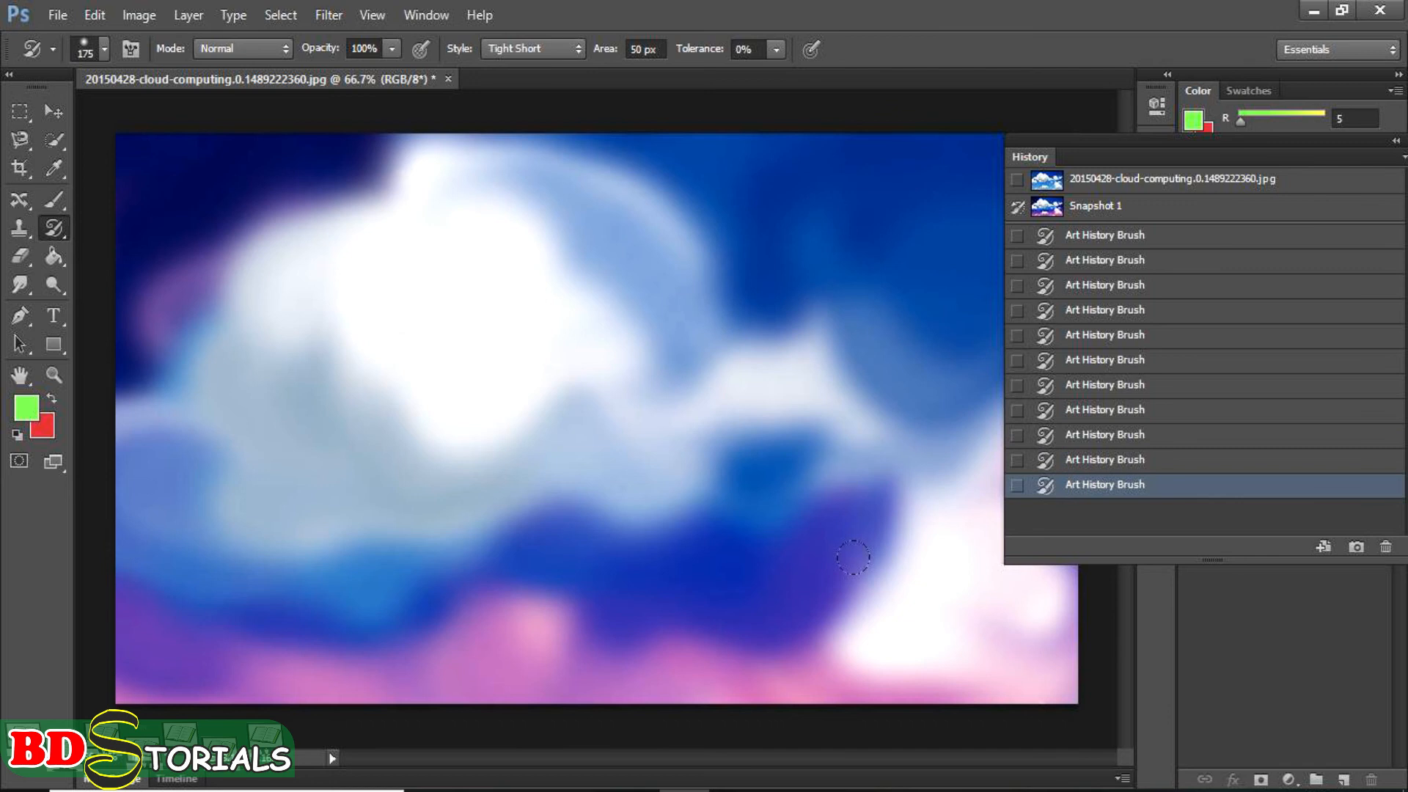
Restore Snapshot 1, and shrink the History panel and move it over the image's upper edge to uncover the layers
click(1078, 206)
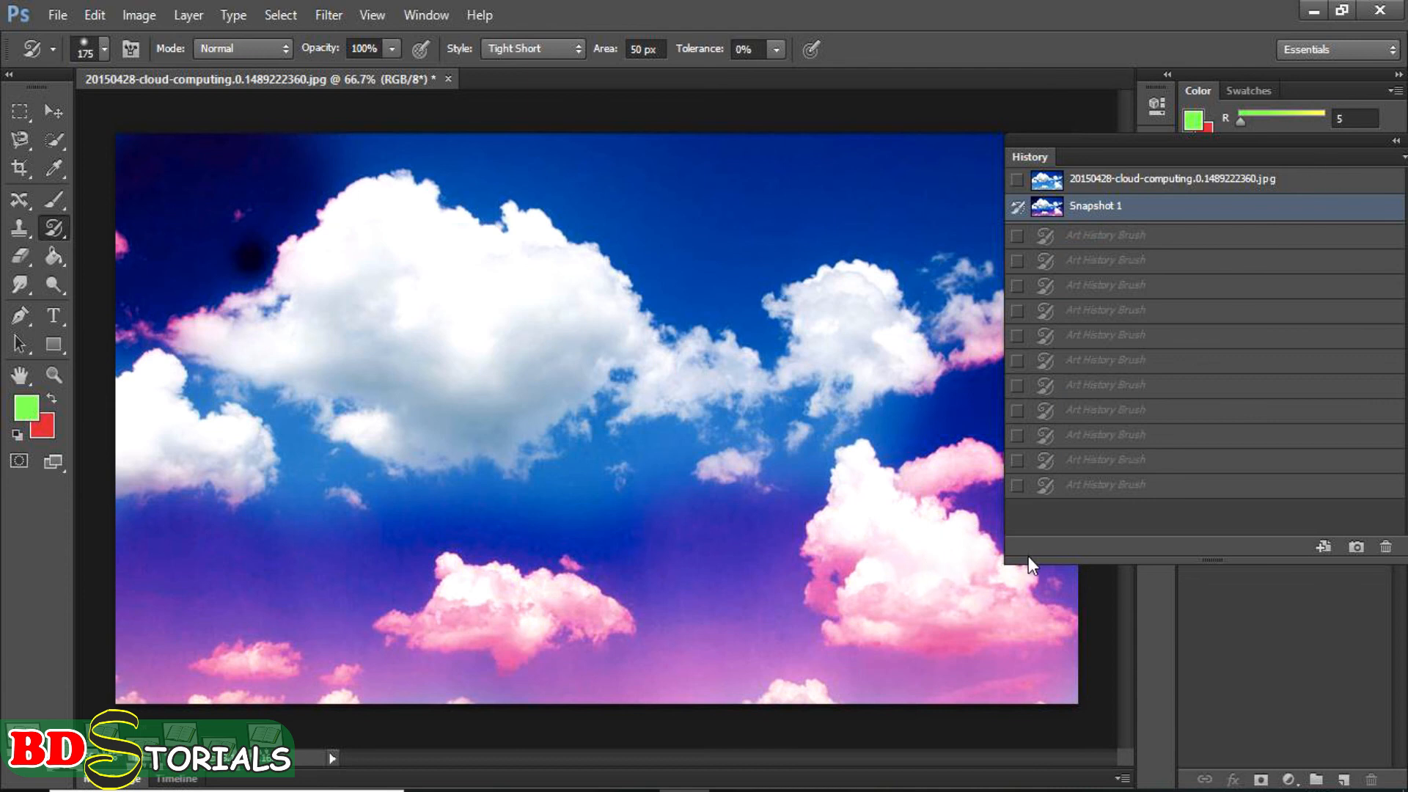
drag(1028, 556, 1219, 307)
drag(1304, 156, 945, 29)
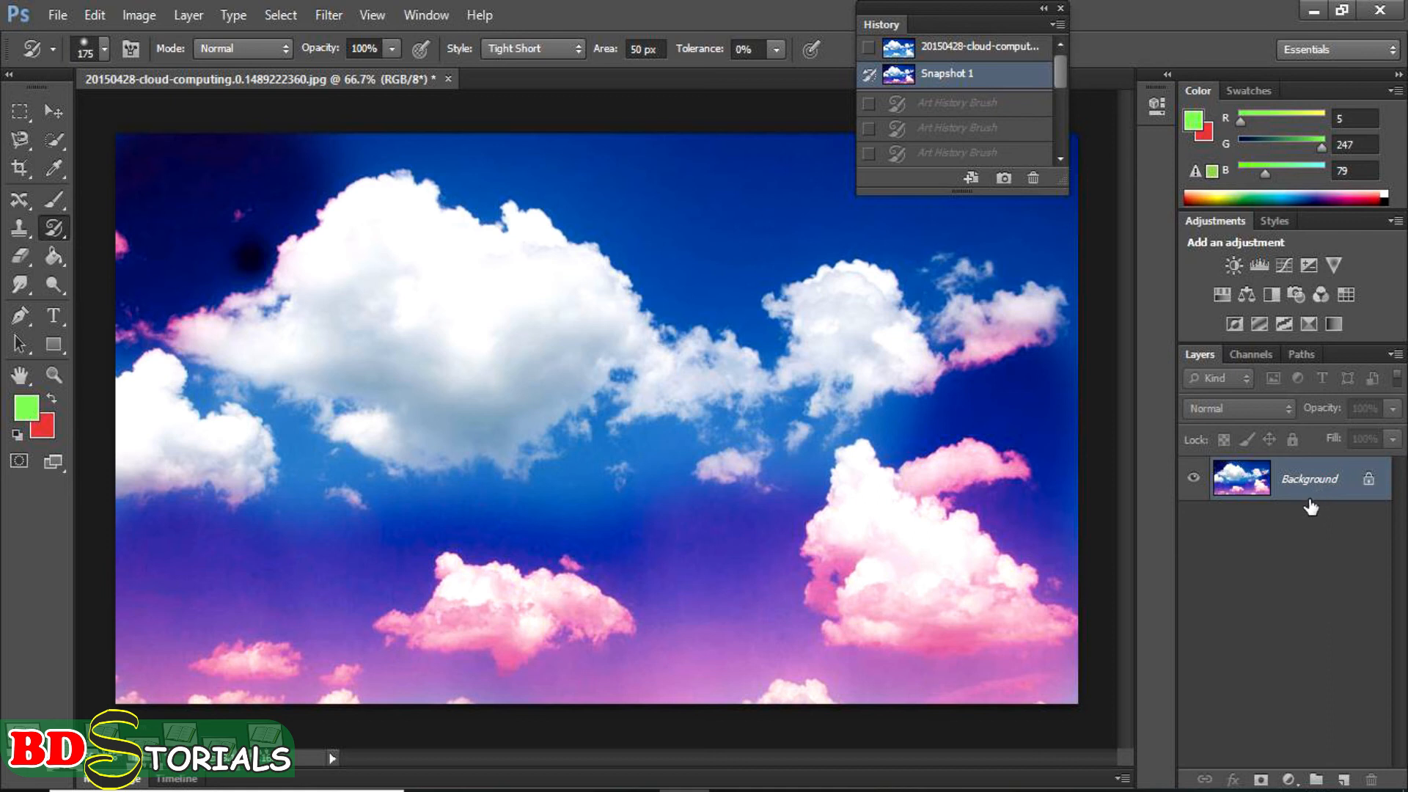
Add a new layer above the background and reduce the brush size to 80 px
click(1344, 780)
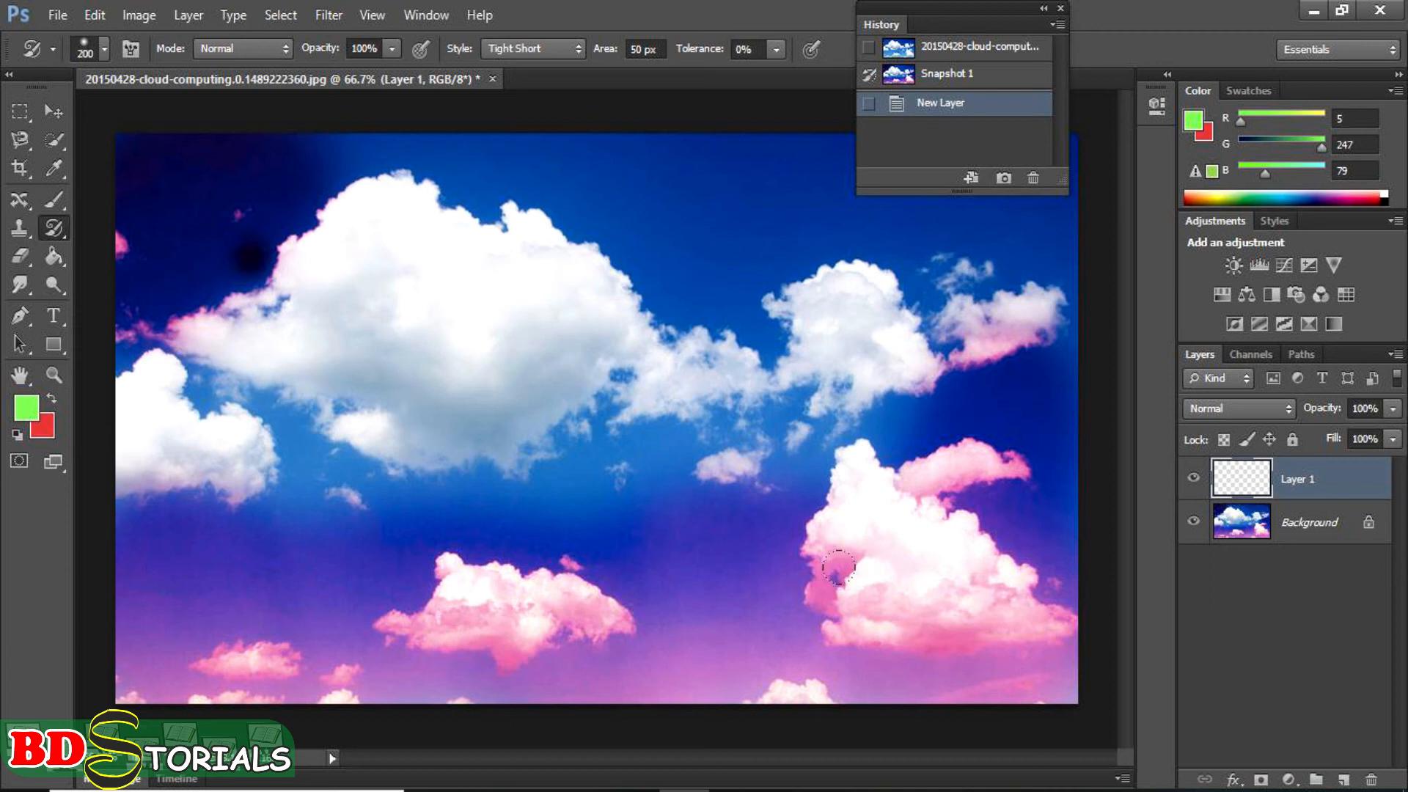
key(bracketleft)
key(bracketleft)
key(bracketleft)
Switch between the original image and Snapshot 1, ending on the original, and make the original the history source
click(933, 52)
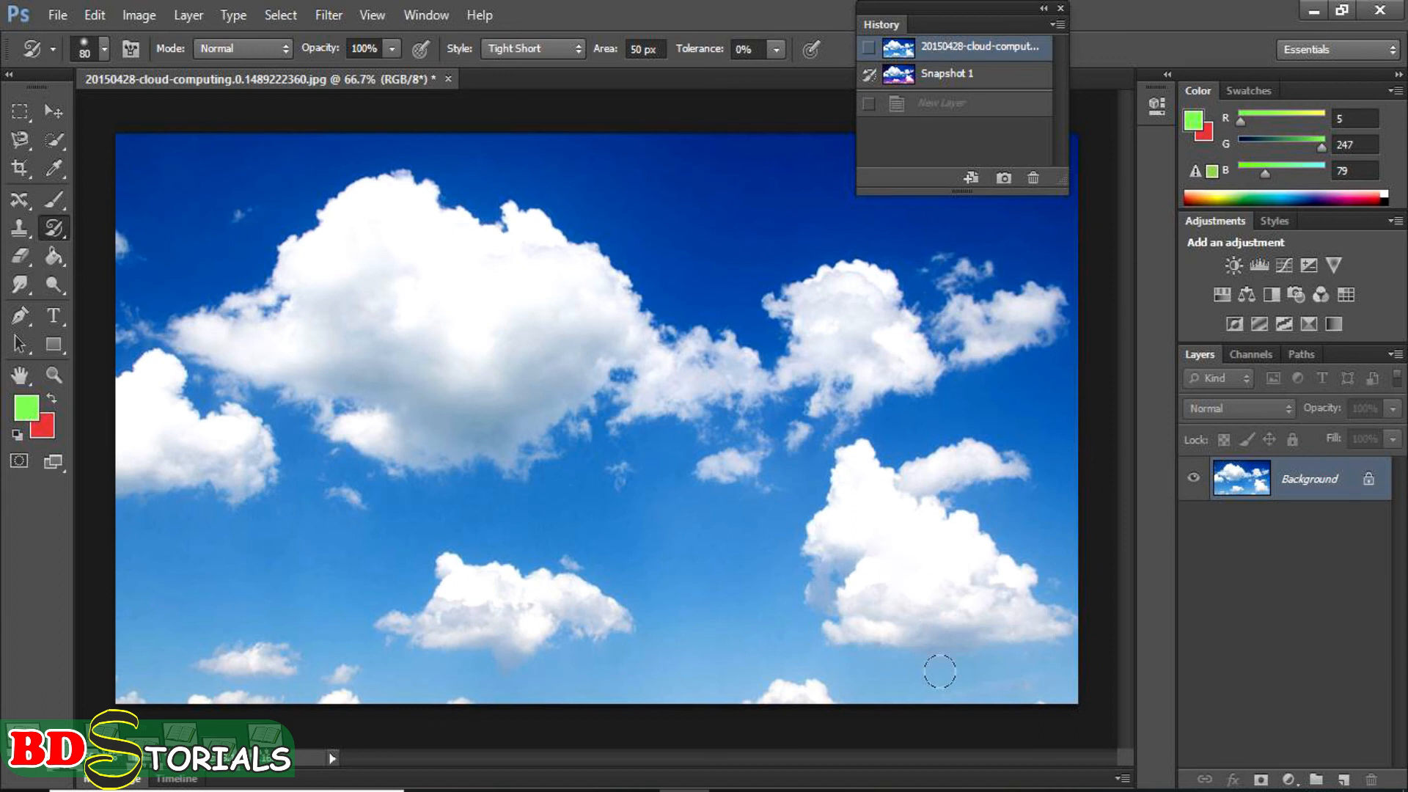
click(905, 77)
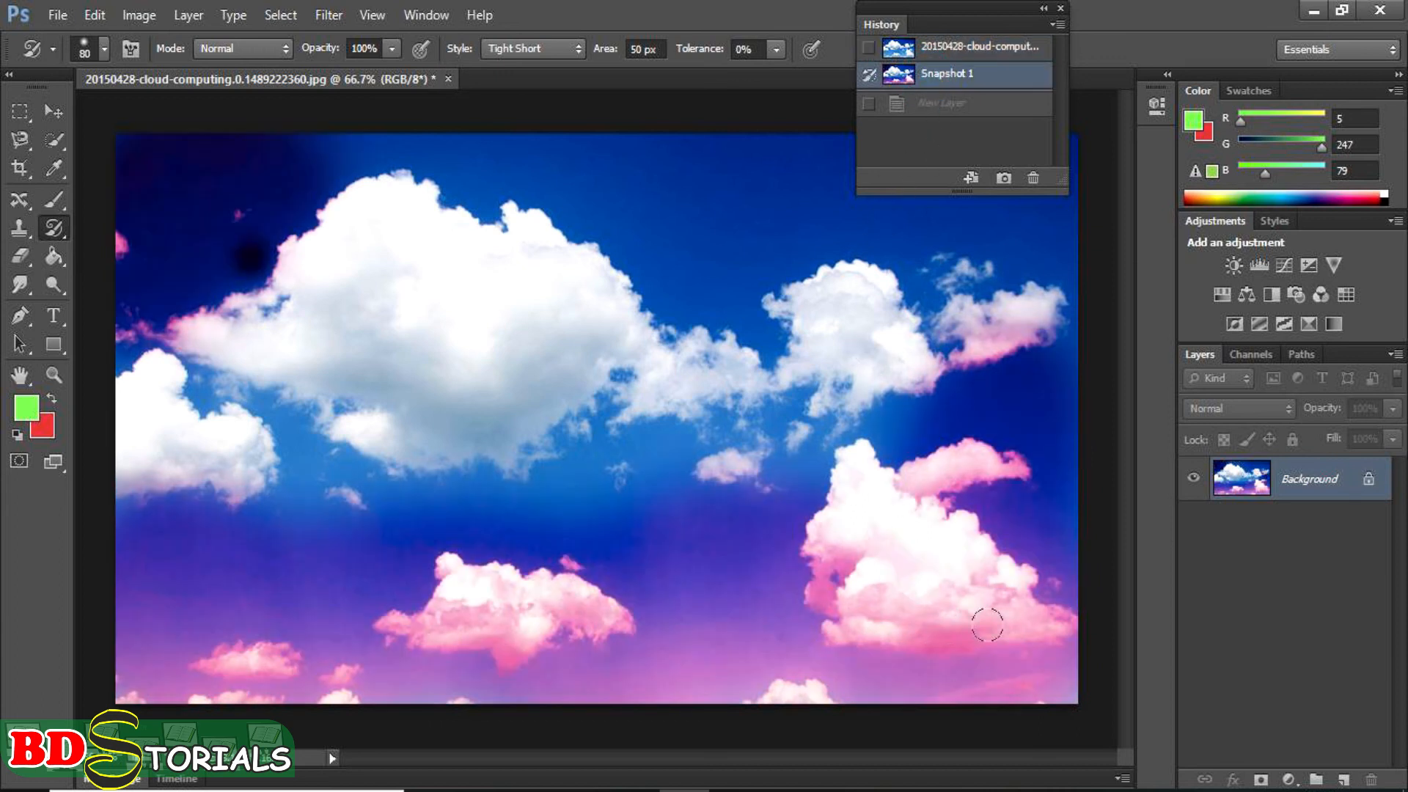
click(932, 47)
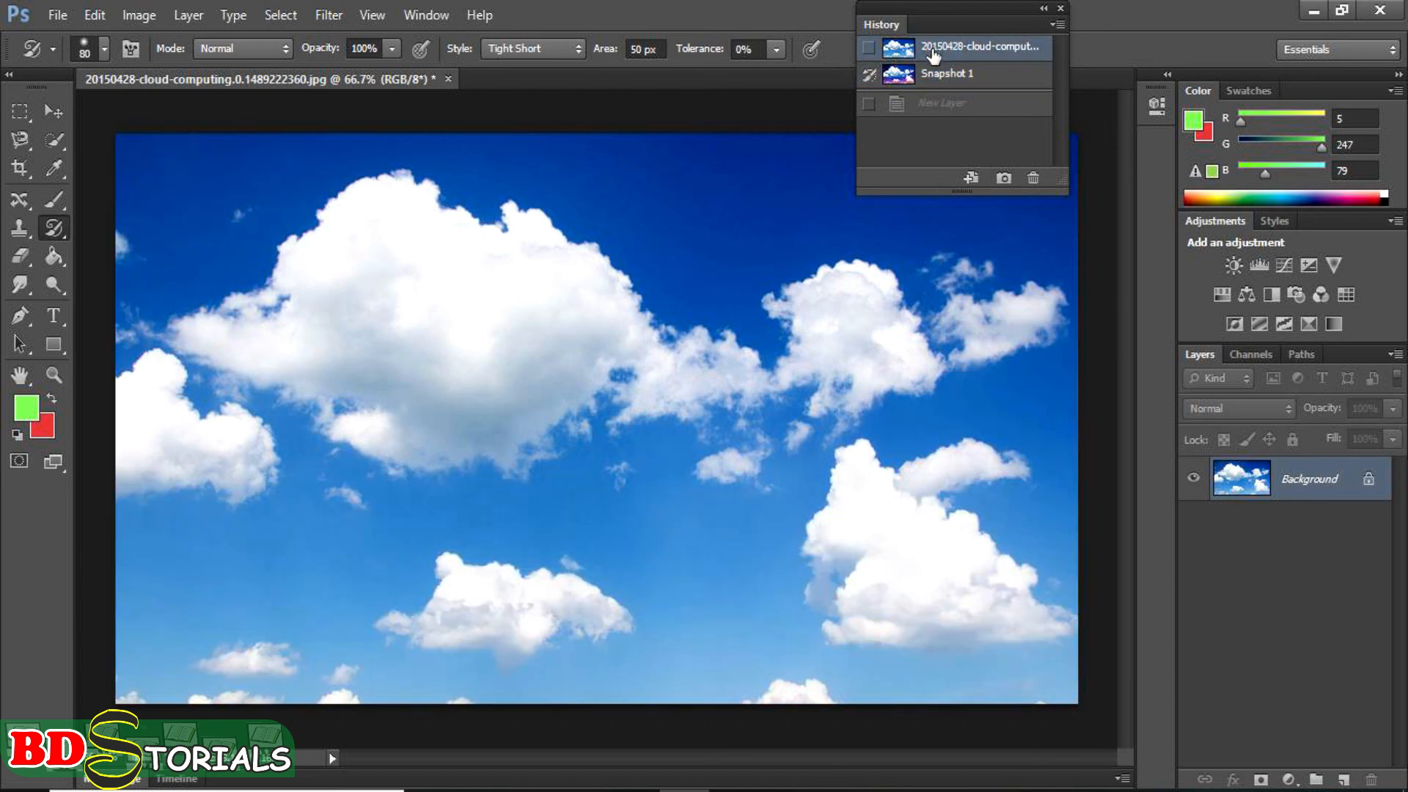
click(870, 50)
Paint 80 px Art History Brush strokes over the sky and small cloud along the image's lower-right edge
click(1052, 677)
click(952, 688)
mouse_move(952, 688)
mouse_down()
mouse_move(922, 673)
mouse_move(836, 676)
mouse_move(811, 633)
mouse_up()
Reduce the brush size to 48 px and pick a fan-shaped bristle brush tip from the presets
right_click(931, 613)
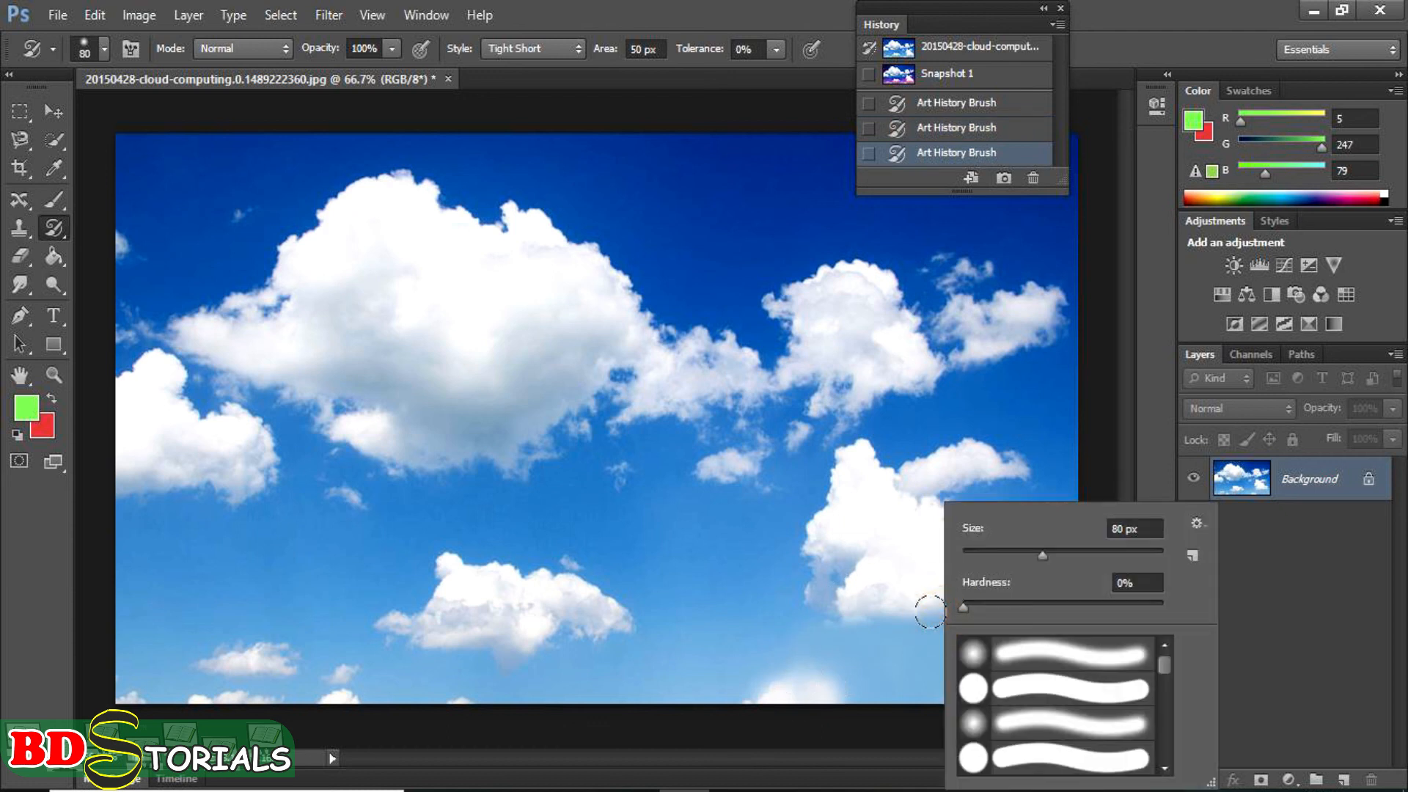
mouse_move(1043, 527)
mouse_down()
mouse_move(1028, 541)
mouse_move(1100, 539)
mouse_up()
scroll(1115, 693, down, 5)
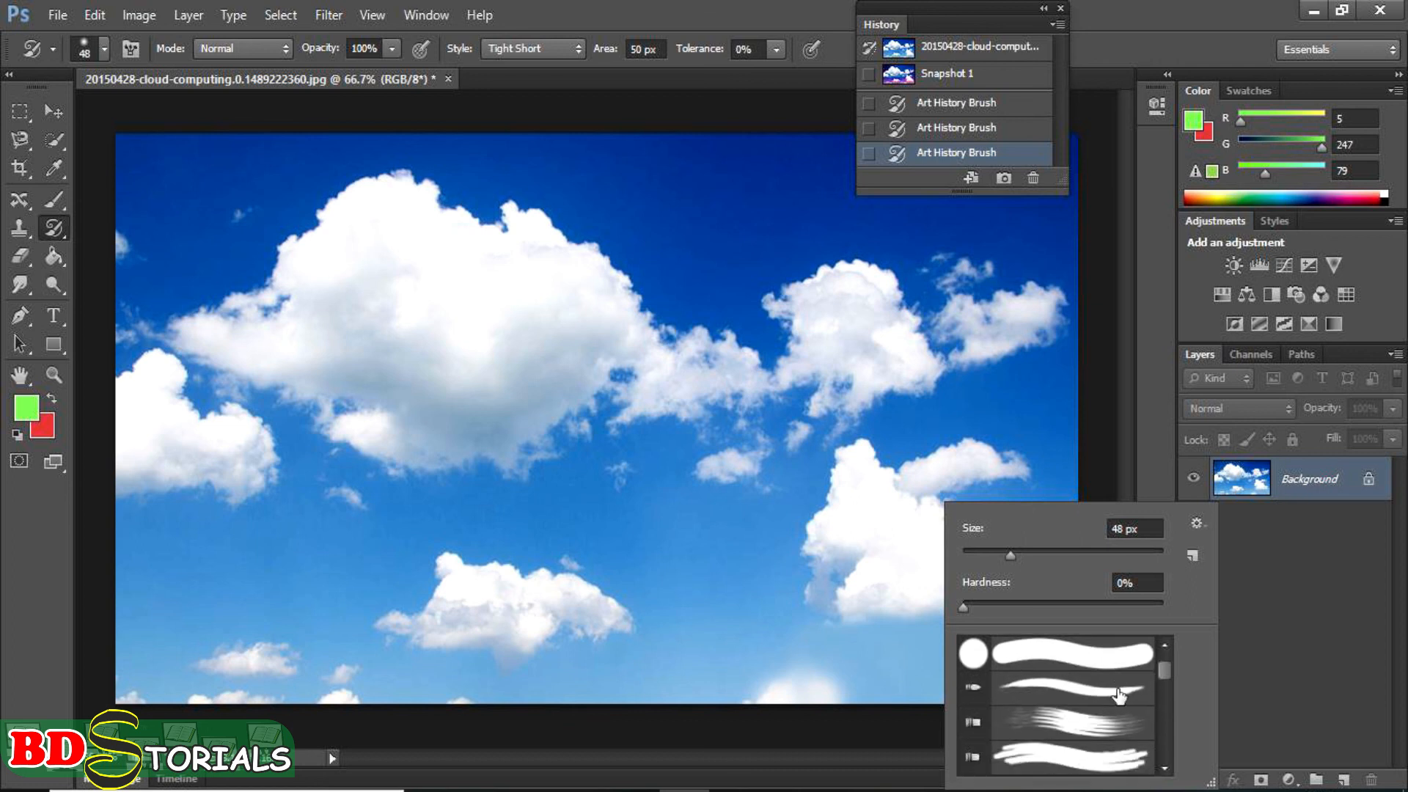
scroll(1117, 697, down, 2)
scroll(1114, 729, down, 1)
scroll(1115, 730, down, 1)
click(980, 655)
click(1109, 676)
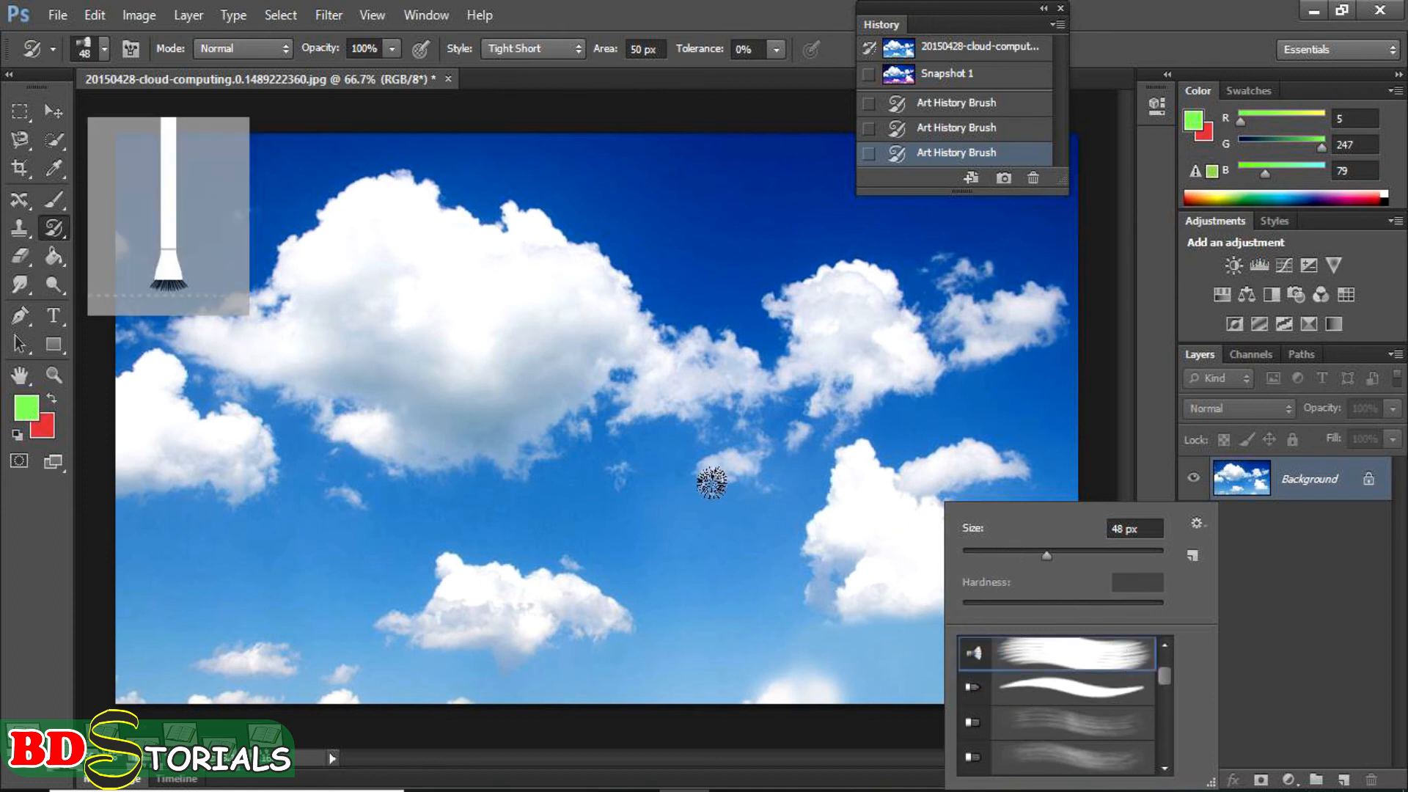
Paint Art History Brush strokes with the bristle tip over all the clouds and the surrounding sky
drag(621, 601, 528, 646)
mouse_move(439, 645)
mouse_down()
mouse_move(434, 603)
mouse_move(465, 593)
mouse_up()
mouse_move(503, 581)
mouse_down()
mouse_move(519, 551)
mouse_move(510, 452)
mouse_move(537, 429)
mouse_move(448, 386)
mouse_move(370, 513)
mouse_move(503, 462)
mouse_move(606, 498)
mouse_move(688, 470)
mouse_move(705, 439)
mouse_move(716, 457)
mouse_move(726, 369)
mouse_move(782, 377)
mouse_move(807, 402)
mouse_move(899, 369)
mouse_move(841, 506)
mouse_move(771, 514)
mouse_move(763, 528)
mouse_move(877, 596)
mouse_move(934, 573)
mouse_move(998, 578)
mouse_move(1022, 601)
mouse_move(1015, 576)
mouse_move(919, 514)
mouse_move(940, 462)
mouse_move(995, 478)
mouse_move(1016, 461)
mouse_move(1038, 495)
mouse_move(1019, 520)
mouse_up()
mouse_move(902, 525)
mouse_down()
mouse_move(873, 502)
mouse_move(839, 504)
mouse_move(795, 569)
mouse_up()
mouse_move(742, 518)
mouse_down()
mouse_move(676, 499)
mouse_move(582, 517)
mouse_move(223, 466)
mouse_up()
mouse_move(305, 320)
mouse_down()
mouse_move(374, 227)
mouse_move(442, 209)
mouse_move(566, 286)
mouse_move(558, 310)
mouse_move(538, 312)
mouse_move(466, 286)
mouse_move(452, 278)
mouse_move(625, 322)
mouse_move(711, 255)
mouse_move(800, 313)
mouse_move(823, 315)
mouse_move(845, 279)
mouse_move(881, 264)
mouse_move(955, 290)
mouse_move(998, 272)
mouse_move(1023, 227)
mouse_move(1044, 222)
mouse_move(1026, 384)
mouse_move(1038, 457)
mouse_move(800, 446)
mouse_move(355, 392)
mouse_move(181, 432)
mouse_move(140, 405)
mouse_move(163, 347)
mouse_move(261, 269)
mouse_move(283, 233)
mouse_move(285, 183)
mouse_move(350, 151)
mouse_move(483, 143)
mouse_move(841, 178)
mouse_move(628, 346)
mouse_move(541, 594)
mouse_move(471, 658)
mouse_move(167, 641)
mouse_move(110, 665)
mouse_move(449, 628)
mouse_move(526, 675)
mouse_move(671, 648)
mouse_move(817, 685)
mouse_move(871, 663)
mouse_move(984, 670)
mouse_move(1044, 603)
mouse_move(1057, 145)
mouse_move(277, 138)
mouse_move(129, 168)
mouse_move(98, 262)
mouse_move(113, 525)
mouse_move(248, 438)
mouse_move(419, 437)
mouse_move(591, 483)
mouse_move(588, 588)
mouse_move(449, 619)
mouse_move(590, 676)
mouse_up()
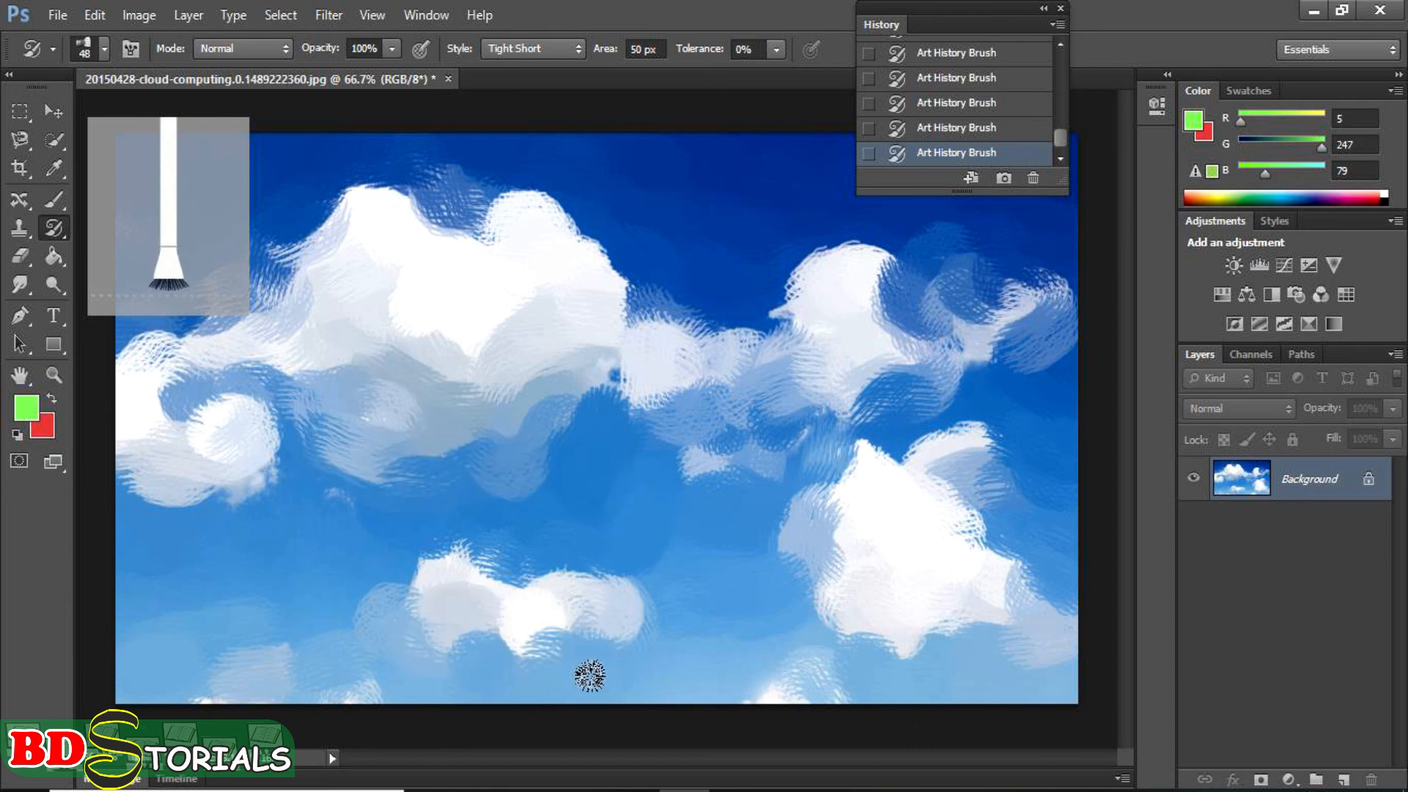